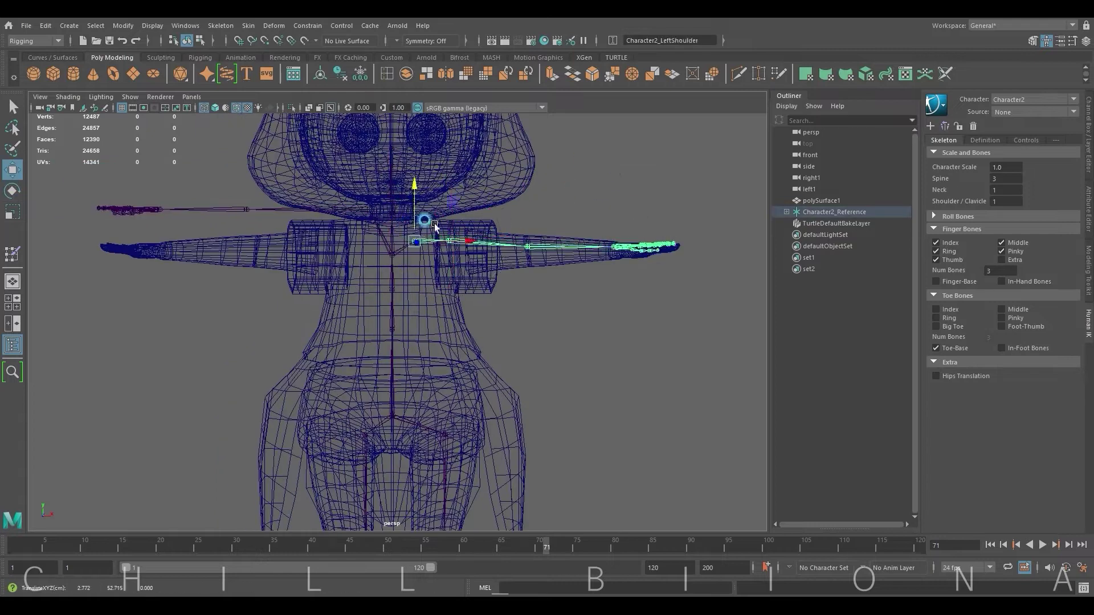
# Step: Bind the body mesh polySurface1 to the character's skeleton with Bind Skin
pyautogui.click(386, 499)
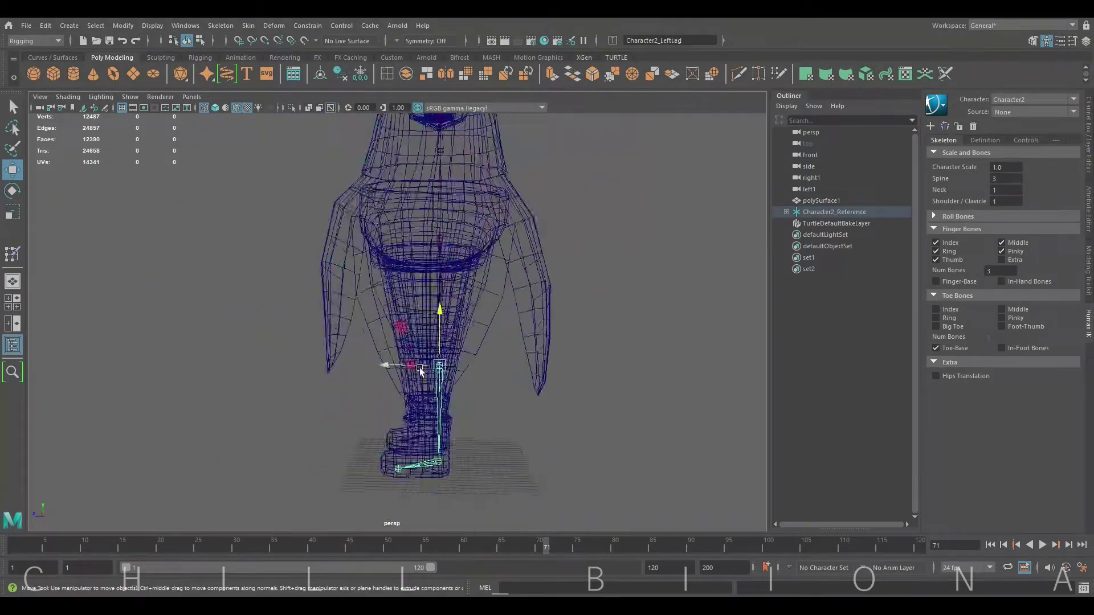
pyautogui.click(486, 381)
pyautogui.press('a')
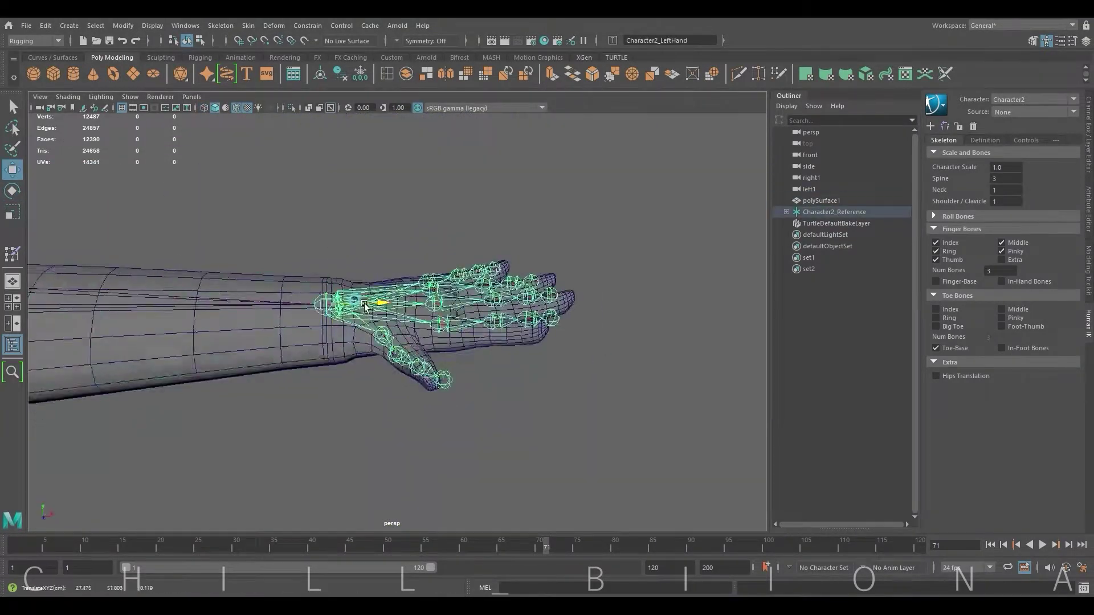
pyautogui.click(378, 370)
pyautogui.keyDown('shift'); pyautogui.click(350, 346); pyautogui.keyUp('shift')
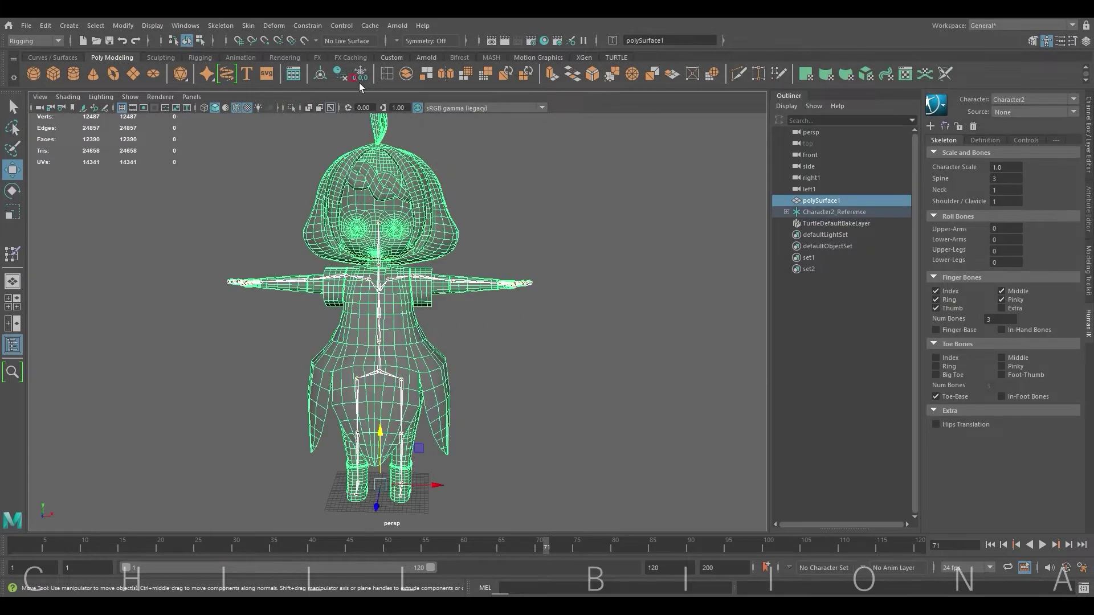
pyautogui.click(249, 26)
pyautogui.click(302, 62)
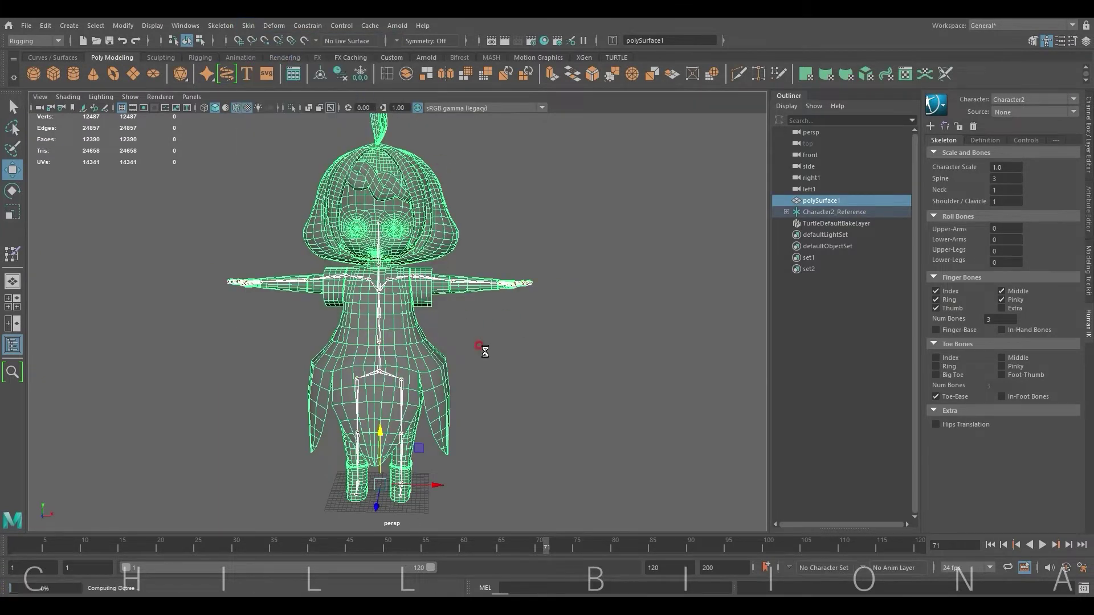
# Step: Rotate the Character2_LeftArm joint to test the skinned shoulder's deformation, then reselect the body mesh
pyautogui.click(454, 282)
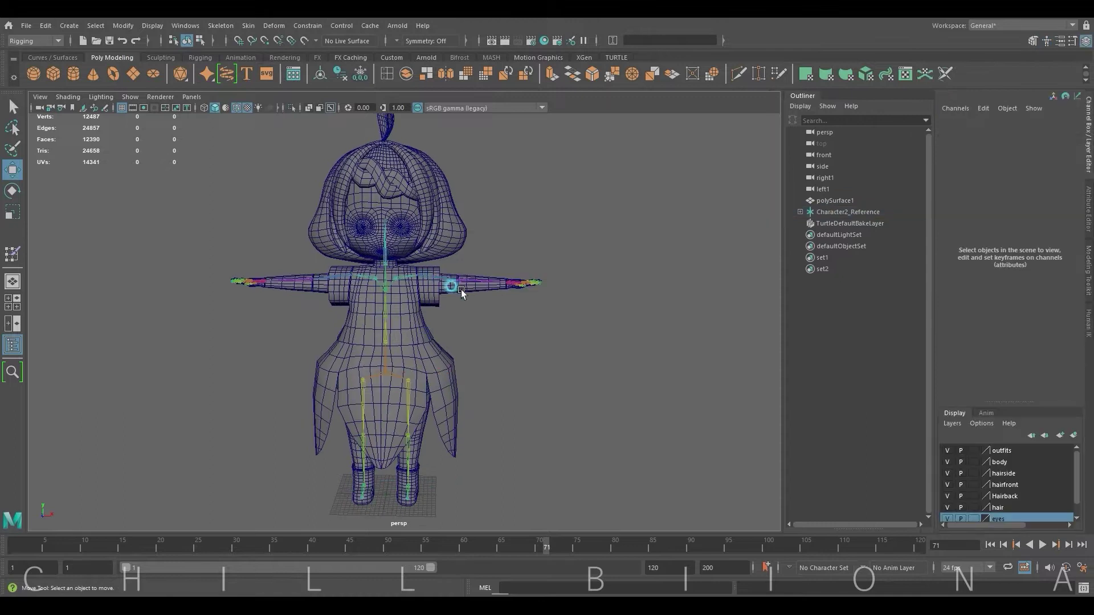
pyautogui.press('e')
pyautogui.moveTo(454, 249)
pyautogui.mouseDown()
pyautogui.moveTo(464, 283)
pyautogui.moveTo(453, 211)
pyautogui.mouseUp()
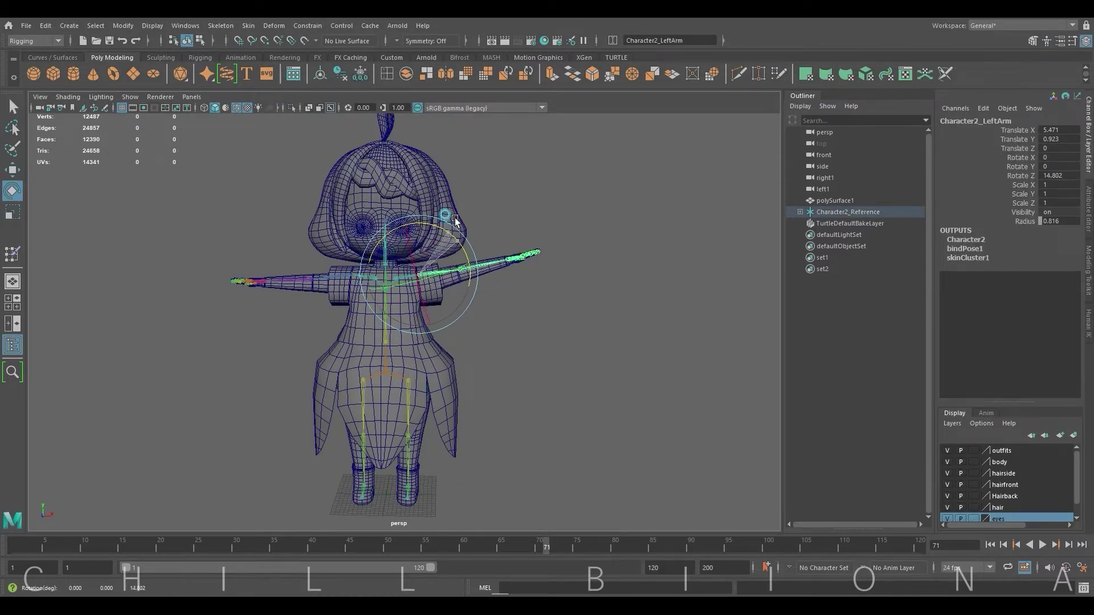
pyautogui.moveTo(531, 260)
pyautogui.keyDown('alt'); pyautogui.mouseDown(button='right')
pyautogui.moveTo(579, 233)
pyautogui.moveTo(701, 254)
pyautogui.mouseUp(button='right'); pyautogui.keyUp('alt')
pyautogui.click(476, 297)
# Step: Open the Paint Skin Weights Tool settings and lower the stroke Radius(U) to 2.3983
pyautogui.press('w')
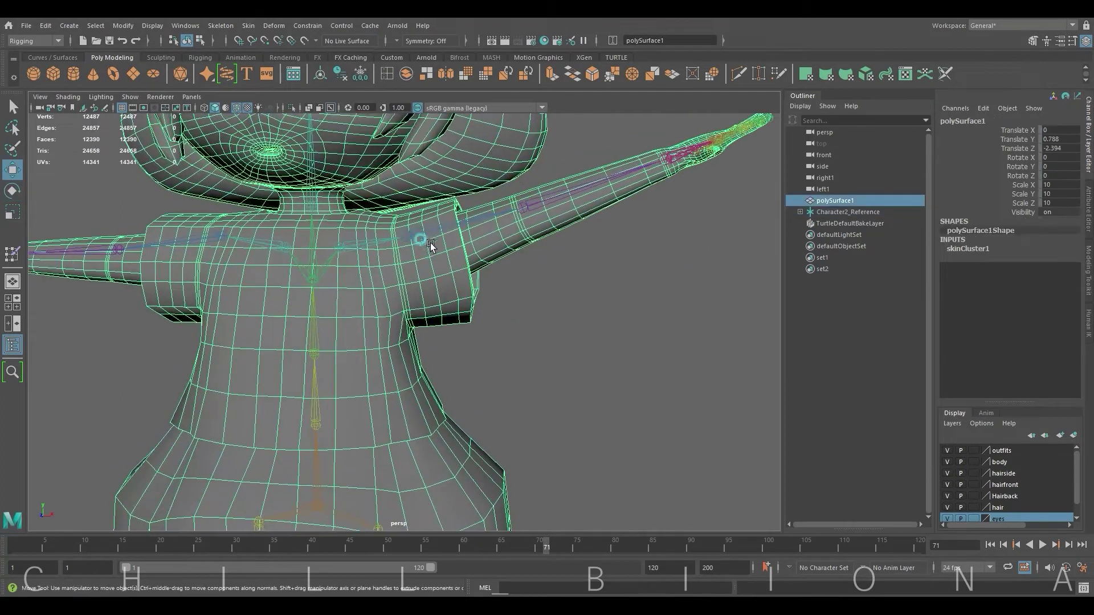
pyautogui.click(248, 25)
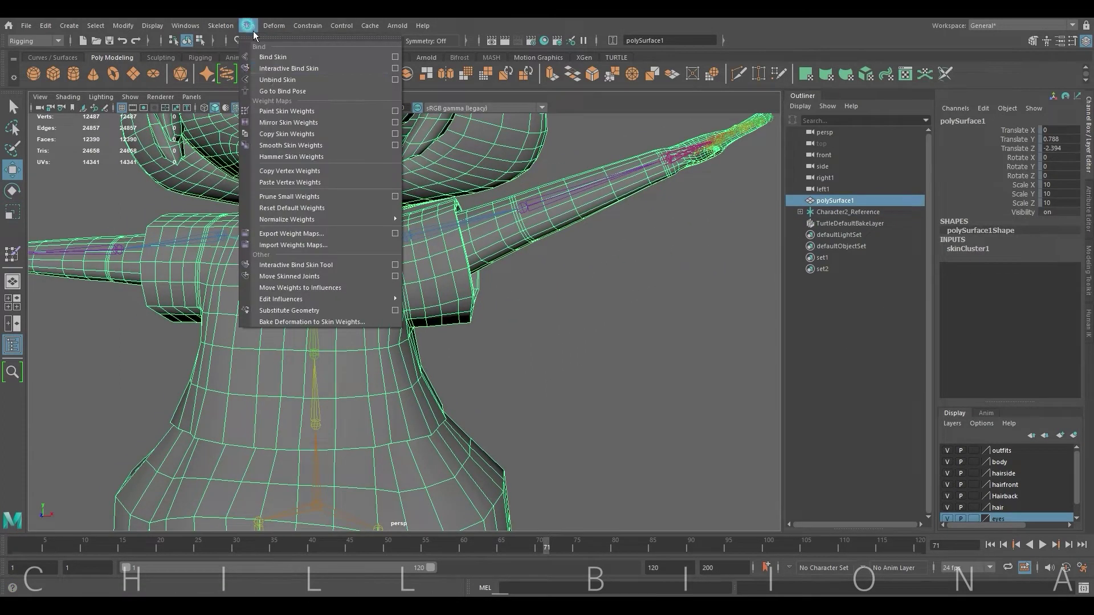
pyautogui.click(294, 111)
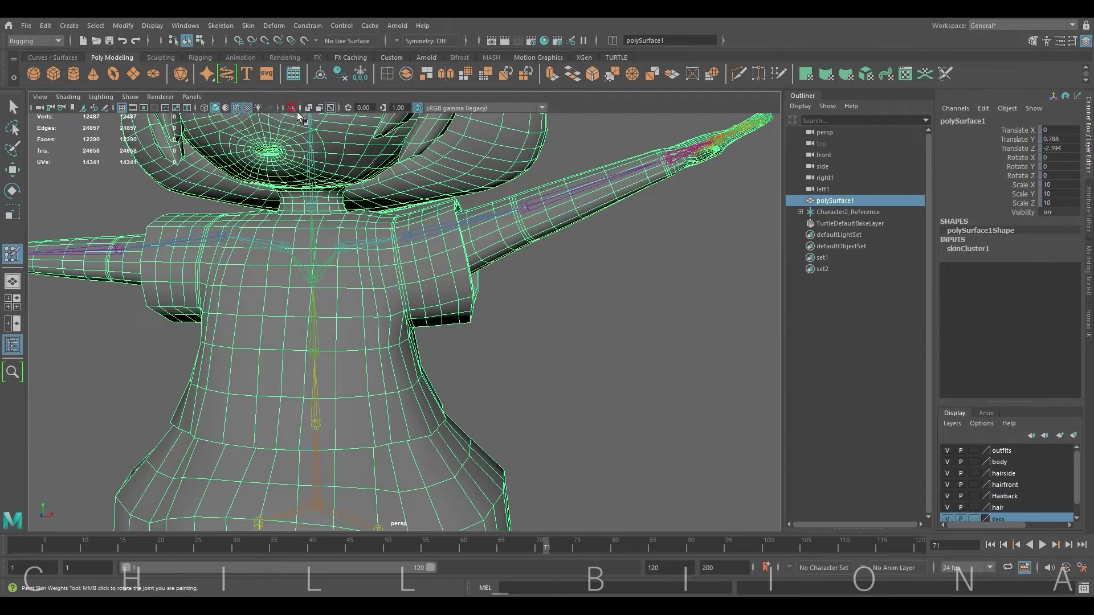
pyautogui.doubleClick(14, 257)
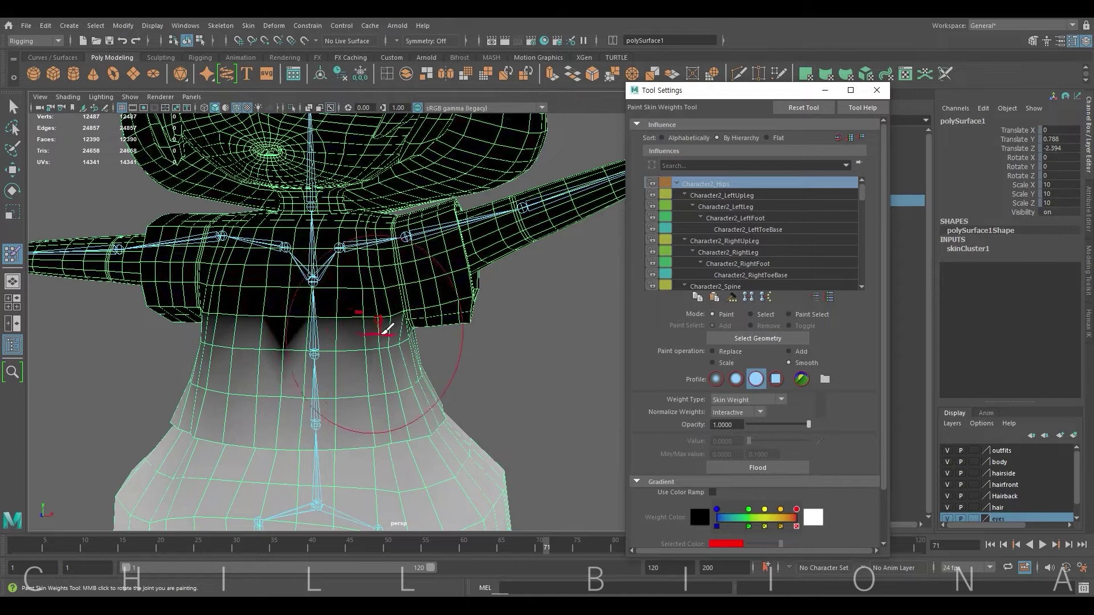
pyautogui.moveTo(358, 331); pyautogui.dragTo(364, 334)
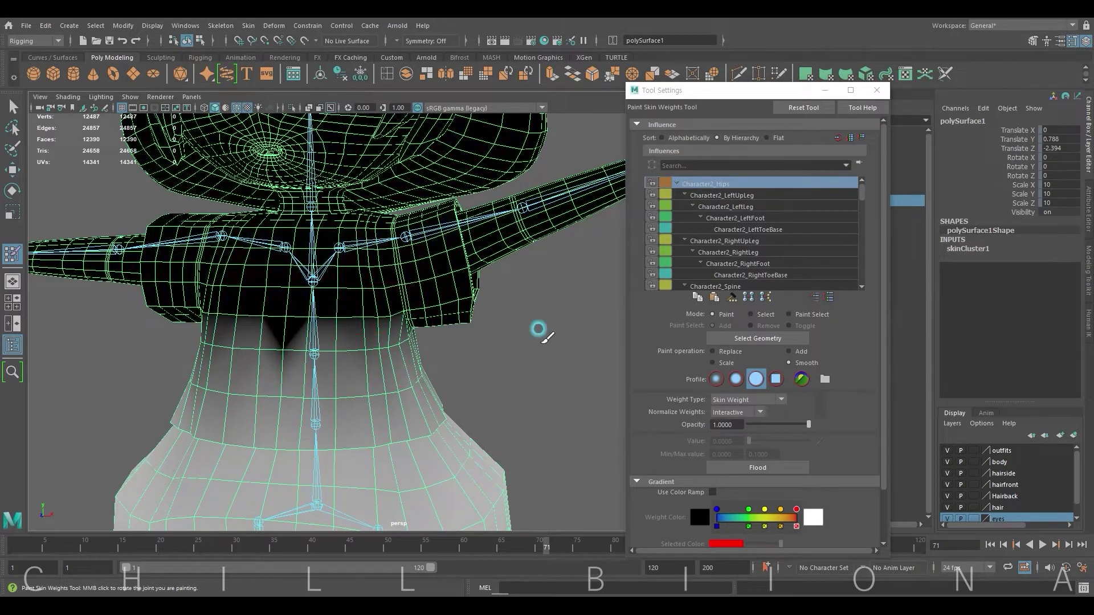
pyautogui.click(638, 483)
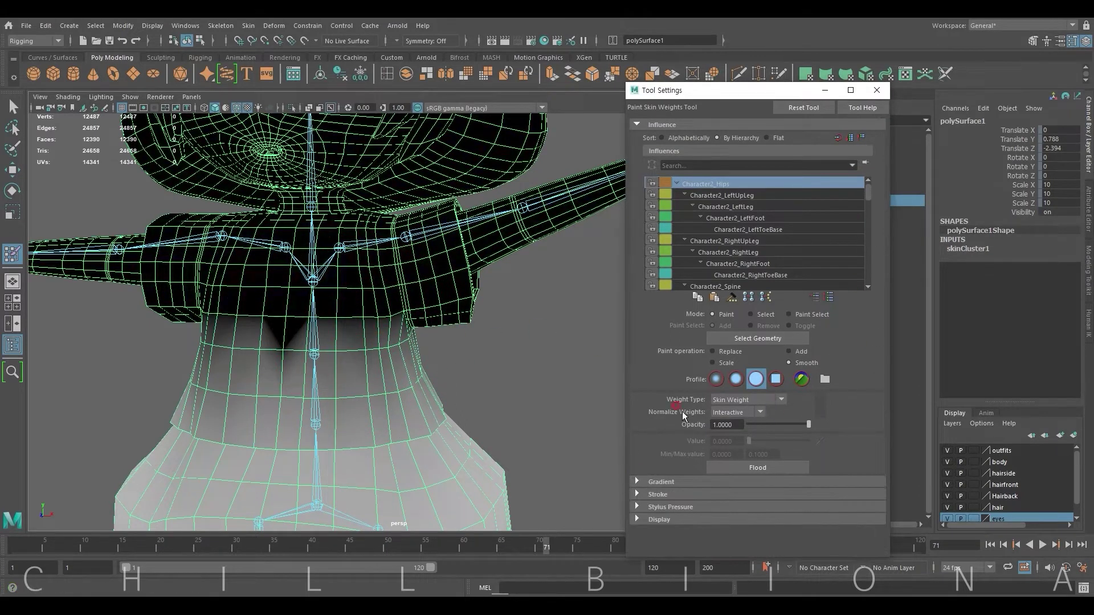
pyautogui.click(636, 494)
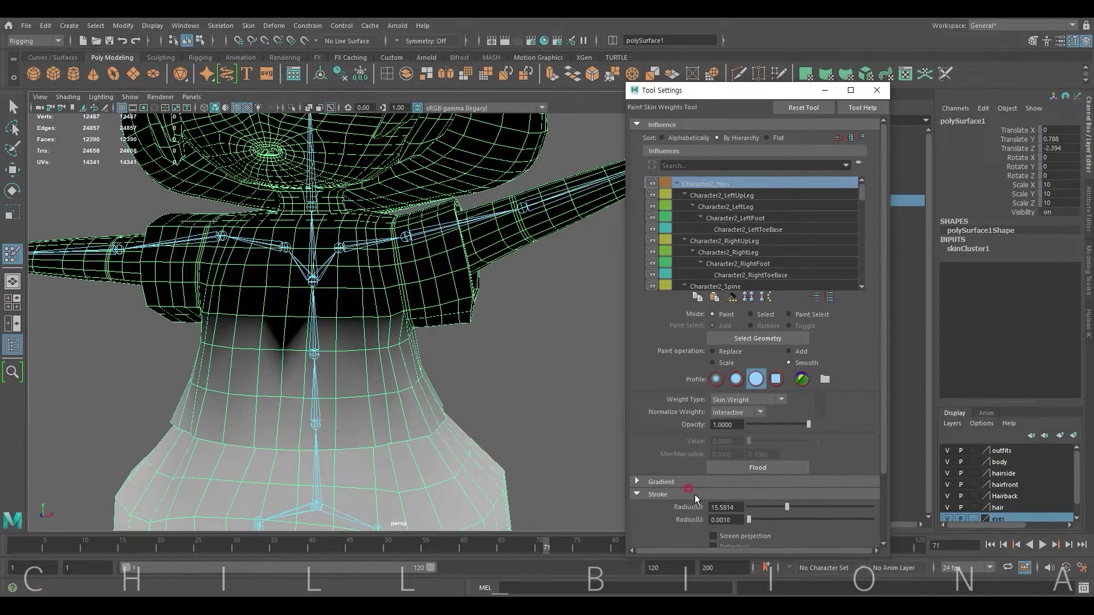
pyautogui.moveTo(756, 507); pyautogui.dragTo(754, 507)
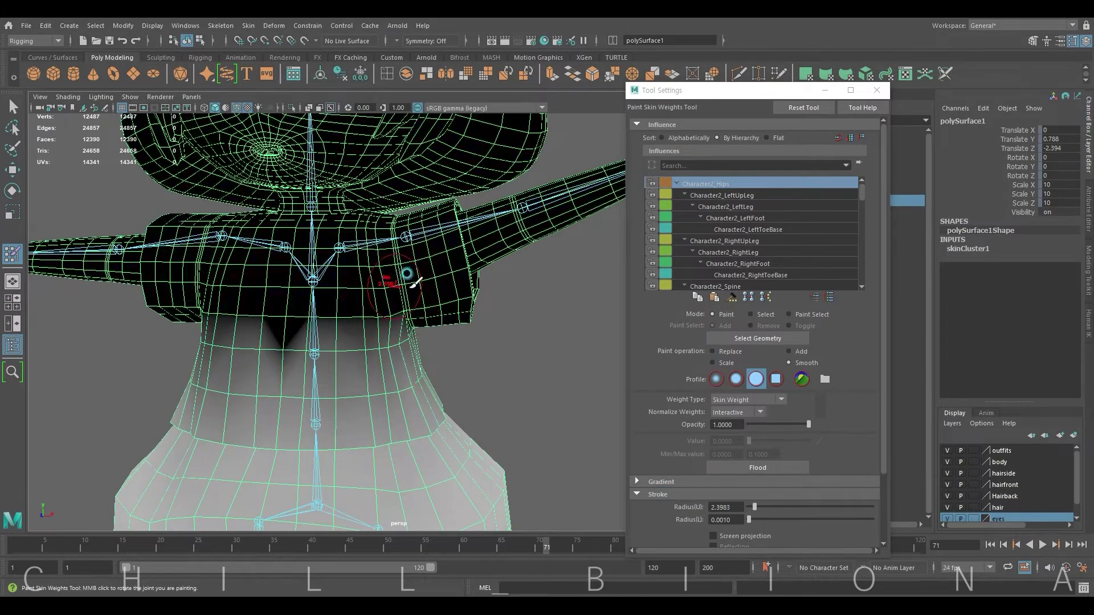
# Step: Step through the right leg influences, from RightUpLeg to RightToeBase, to view their weights
pyautogui.press('f')
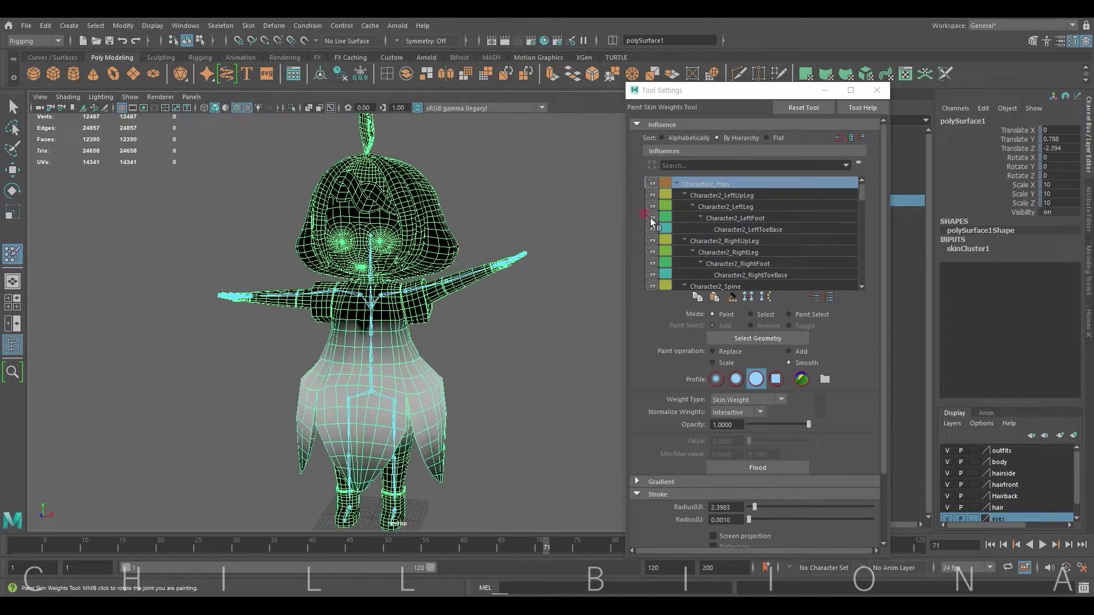
pyautogui.click(732, 196)
pyautogui.click(743, 218)
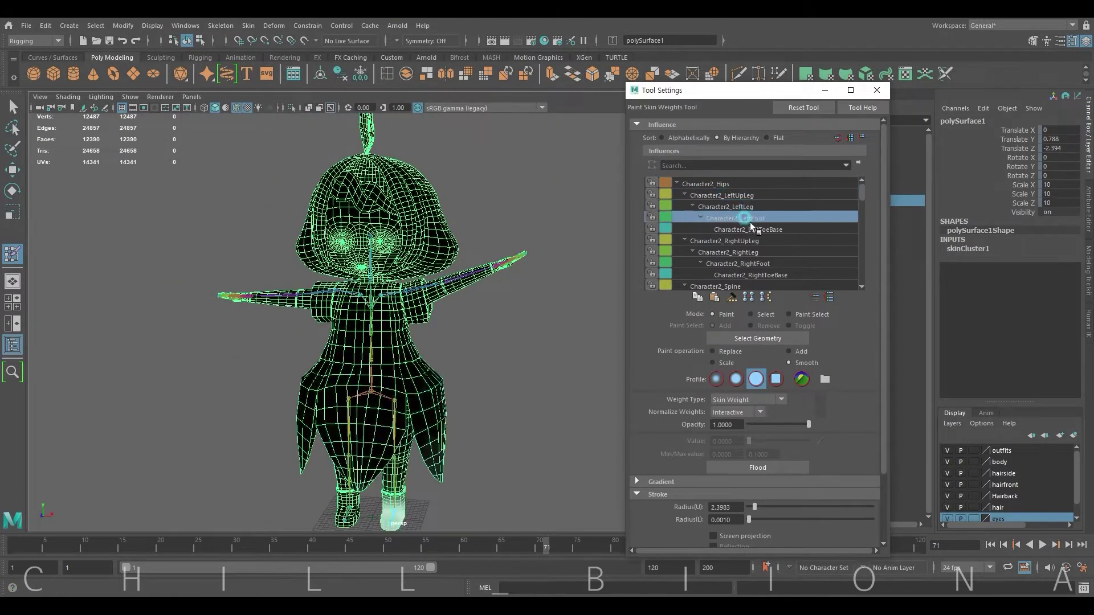
pyautogui.click(751, 241)
pyautogui.click(752, 252)
pyautogui.click(755, 263)
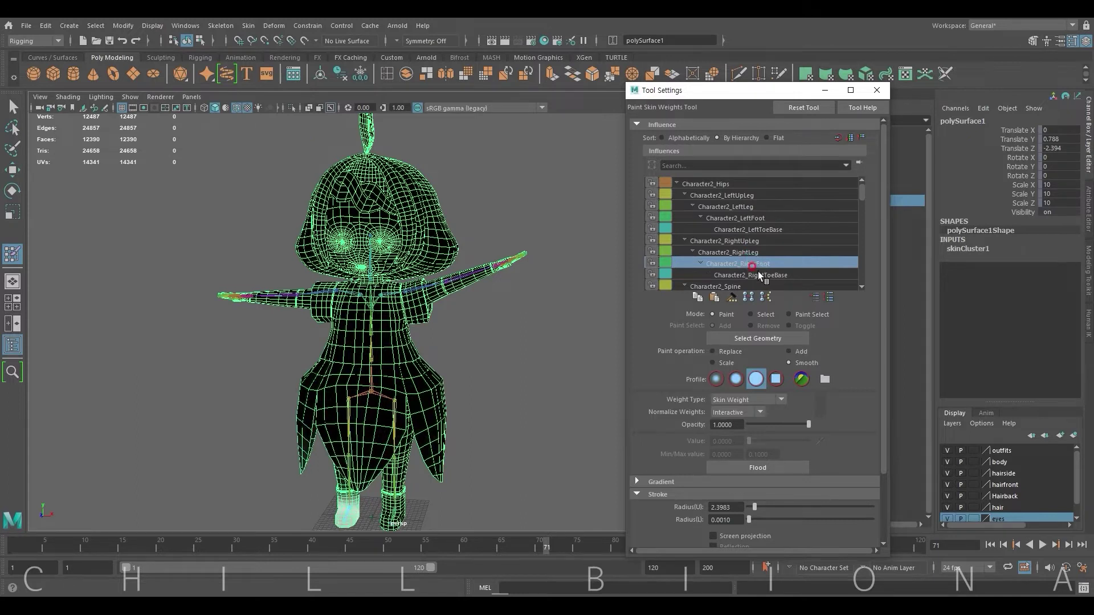
pyautogui.click(758, 274)
# Step: Select Character2_LeftShoulder in the Influences list to display its weights on the mesh
pyautogui.scroll(-1, 861, 192)
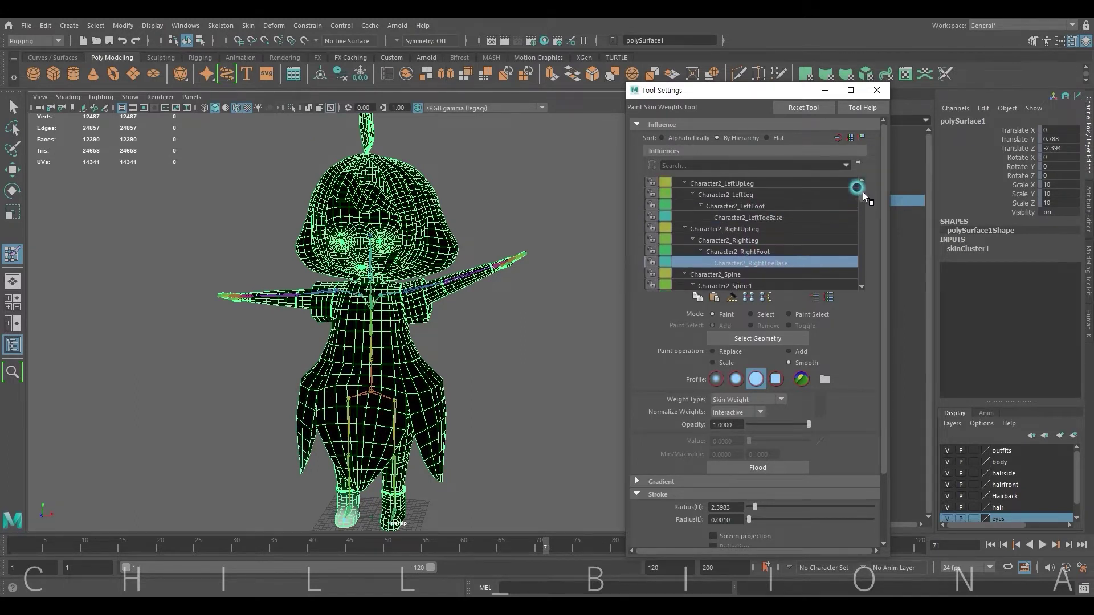
pyautogui.scroll(-1, 863, 193)
pyautogui.moveTo(863, 195); pyautogui.dragTo(863, 203)
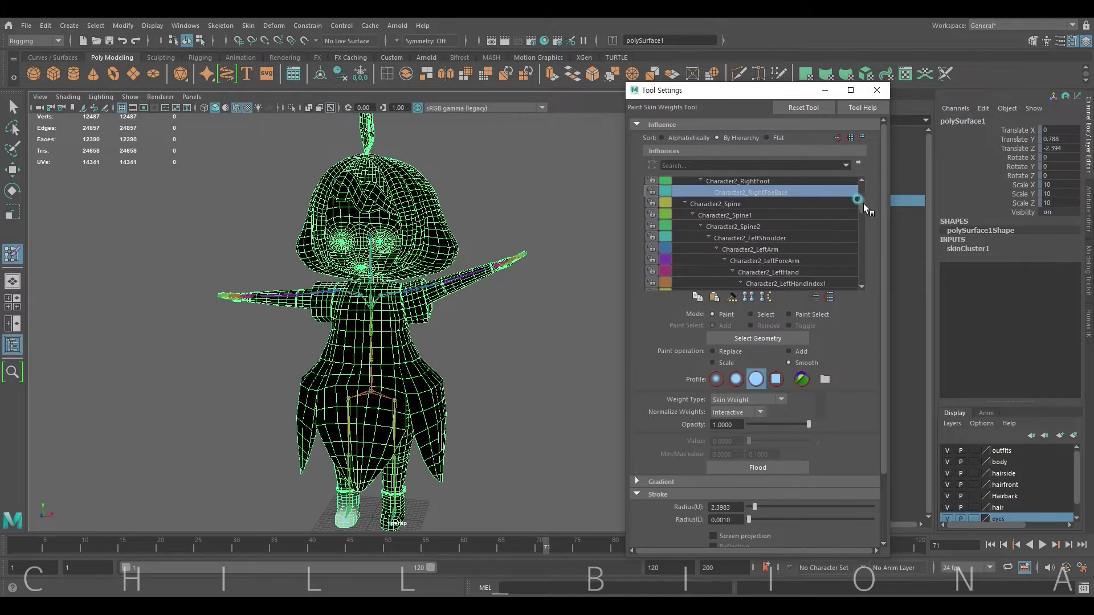
pyautogui.click(761, 241)
pyautogui.scroll(3, 480, 294)
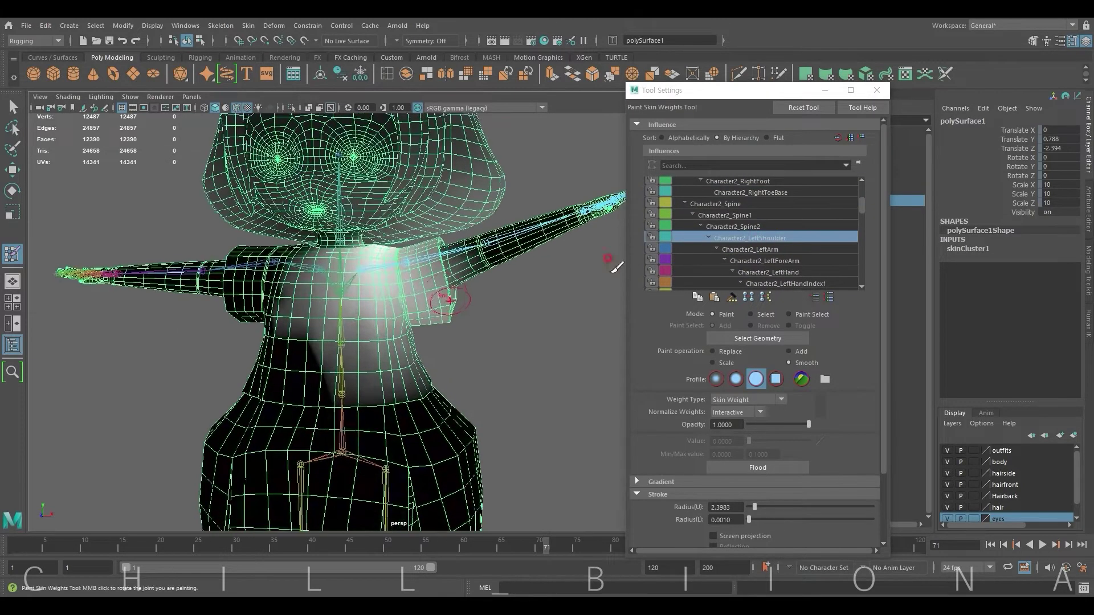
pyautogui.scroll(3, 479, 294)
pyautogui.scroll(2, 480, 294)
pyautogui.scroll(2, 480, 294)
pyautogui.scroll(1, 479, 294)
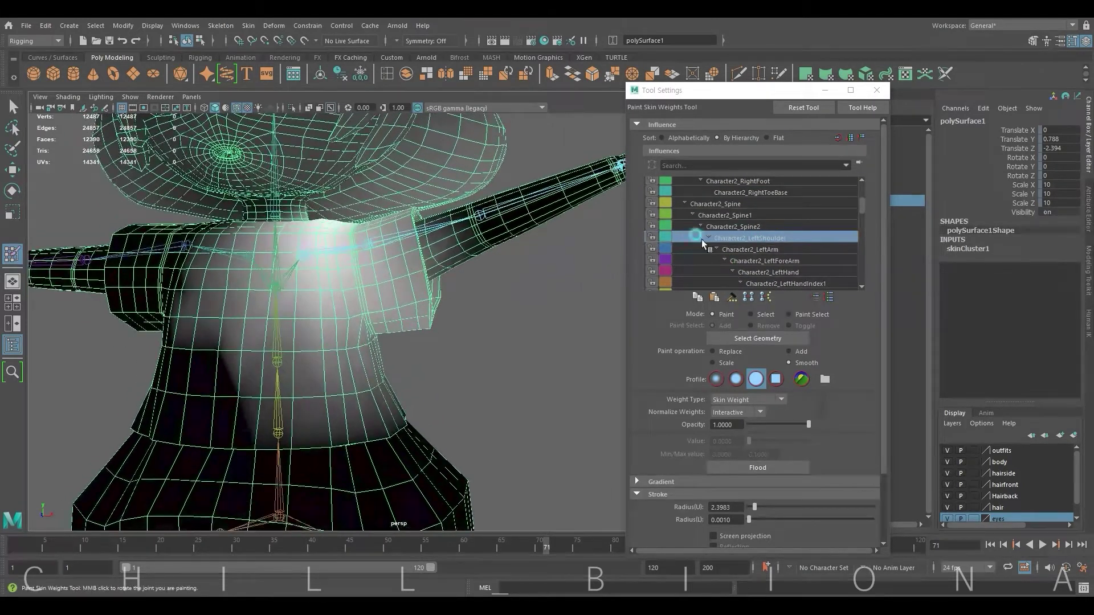
# Step: Paint extra Character2_LeftArm weight onto the upper arm and shoulder using Add at value 0.1
pyautogui.click(767, 248)
pyautogui.scroll(3, 467, 353)
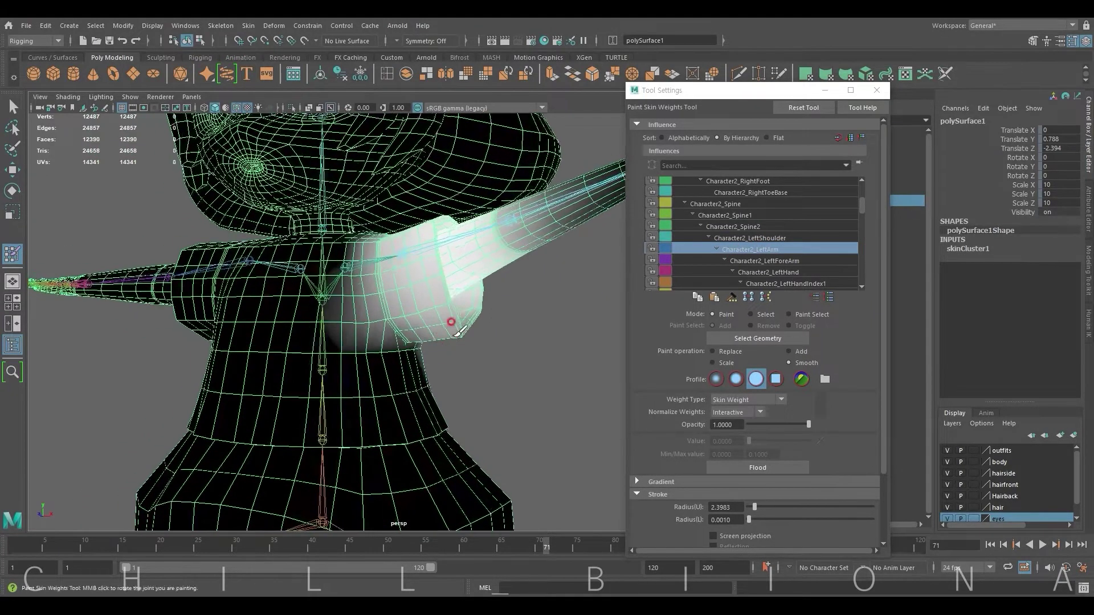
pyautogui.scroll(2, 467, 353)
pyautogui.click(788, 352)
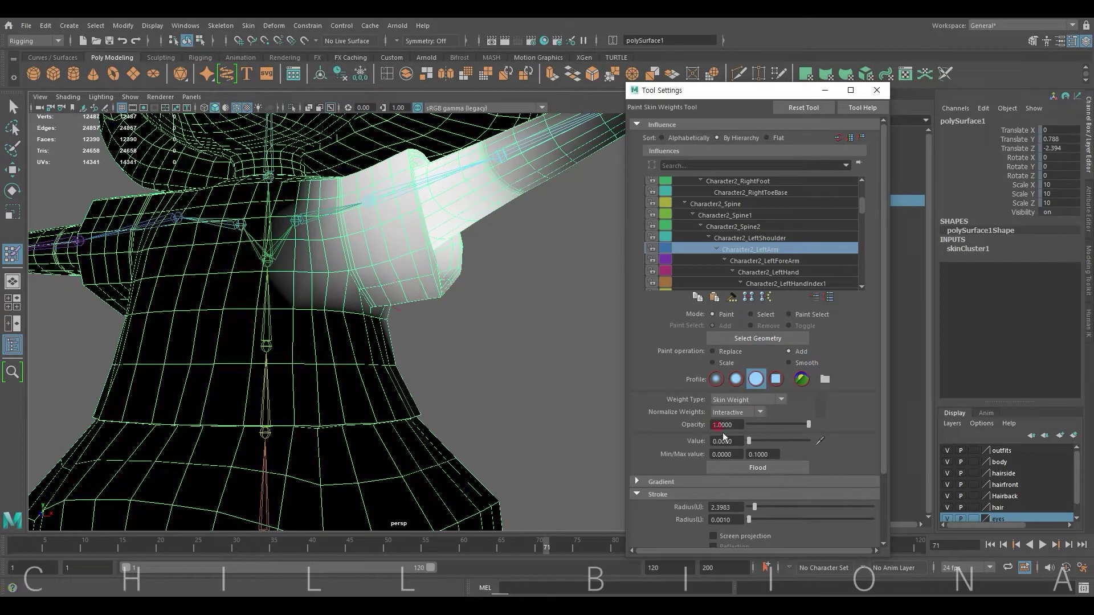
pyautogui.moveTo(796, 444); pyautogui.dragTo(844, 442)
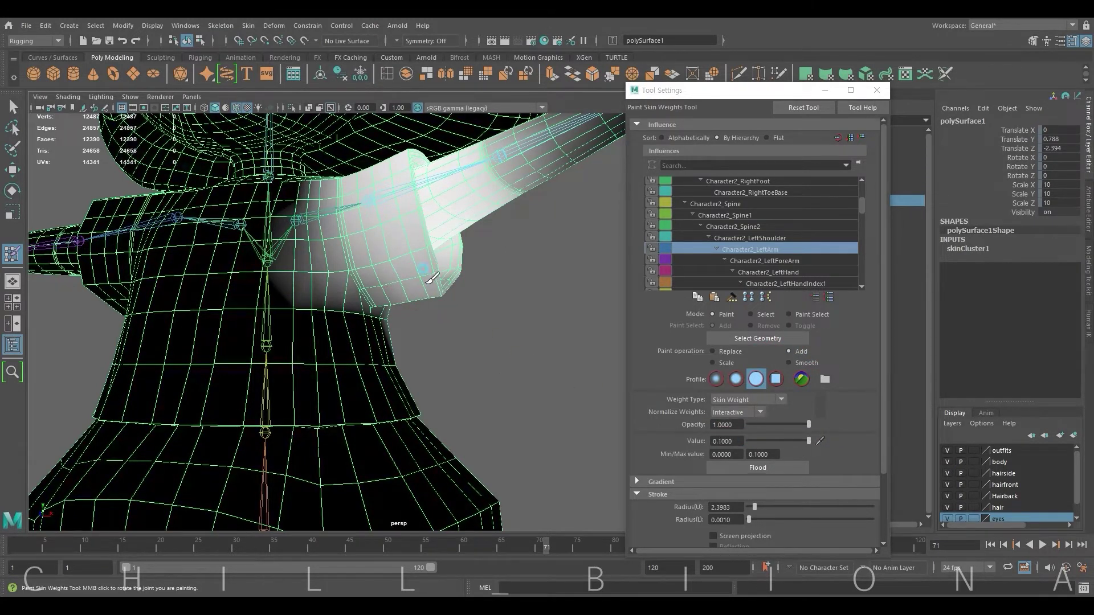
pyautogui.keyDown('alt'); pyautogui.moveTo(447, 295); pyautogui.dragTo(515, 292); pyautogui.keyUp('alt')
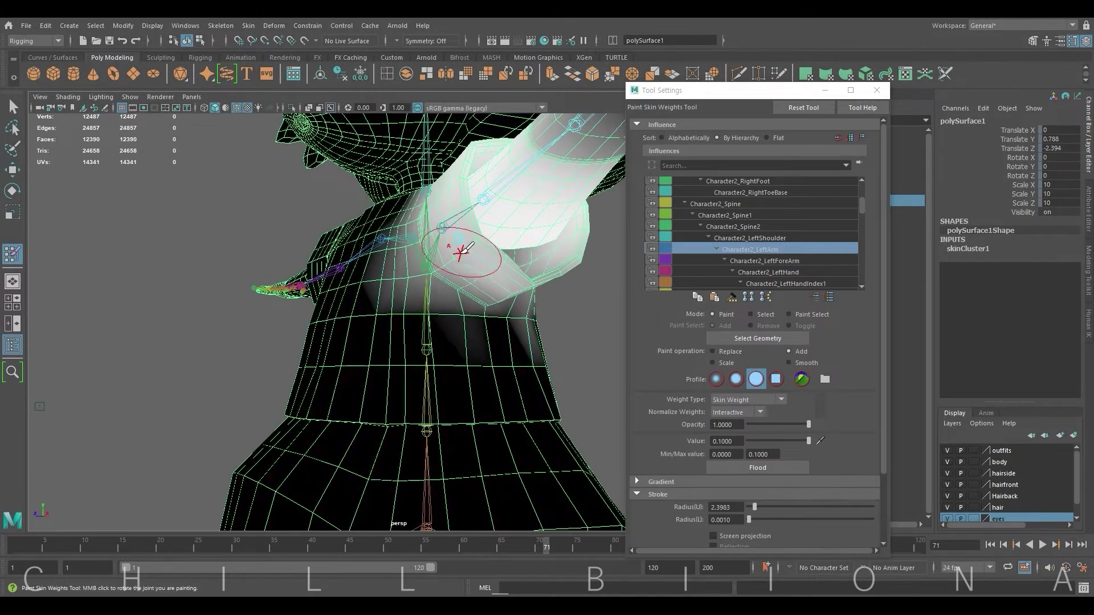
pyautogui.moveTo(452, 251)
pyautogui.keyDown('alt'); pyautogui.mouseDown()
pyautogui.moveTo(520, 264)
pyautogui.moveTo(459, 215)
pyautogui.moveTo(456, 182)
pyautogui.mouseUp(); pyautogui.keyUp('alt')
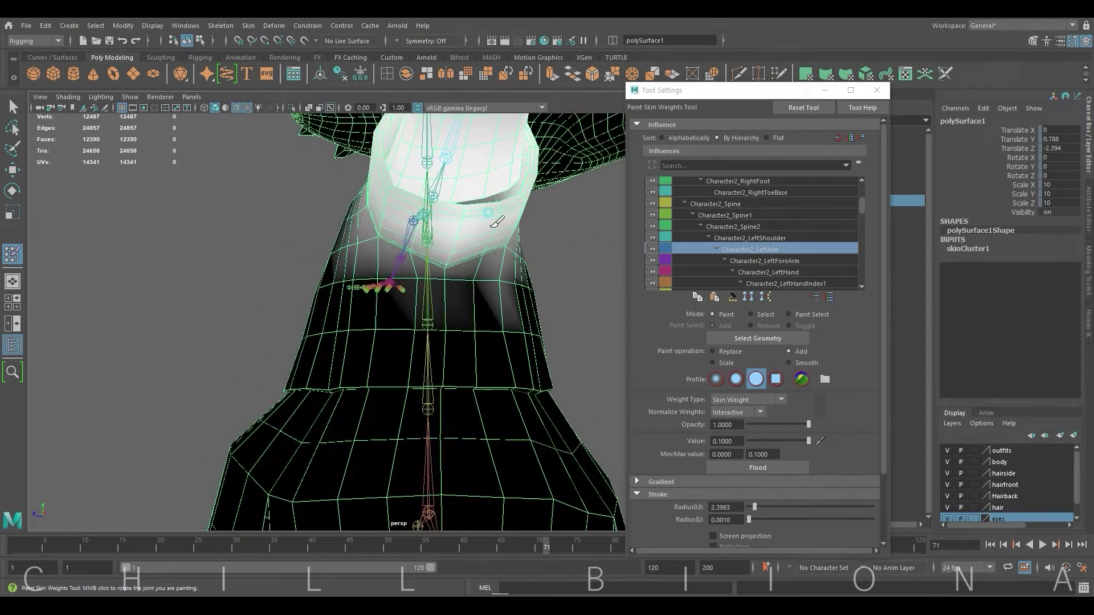
pyautogui.moveTo(484, 235)
pyautogui.keyDown('alt'); pyautogui.mouseDown()
pyautogui.moveTo(544, 182)
pyautogui.moveTo(546, 194)
pyautogui.mouseUp(); pyautogui.keyUp('alt')
# Step: Smooth the Character2_LeftArm weights where the shoulder blends into the torso
pyautogui.click(789, 362)
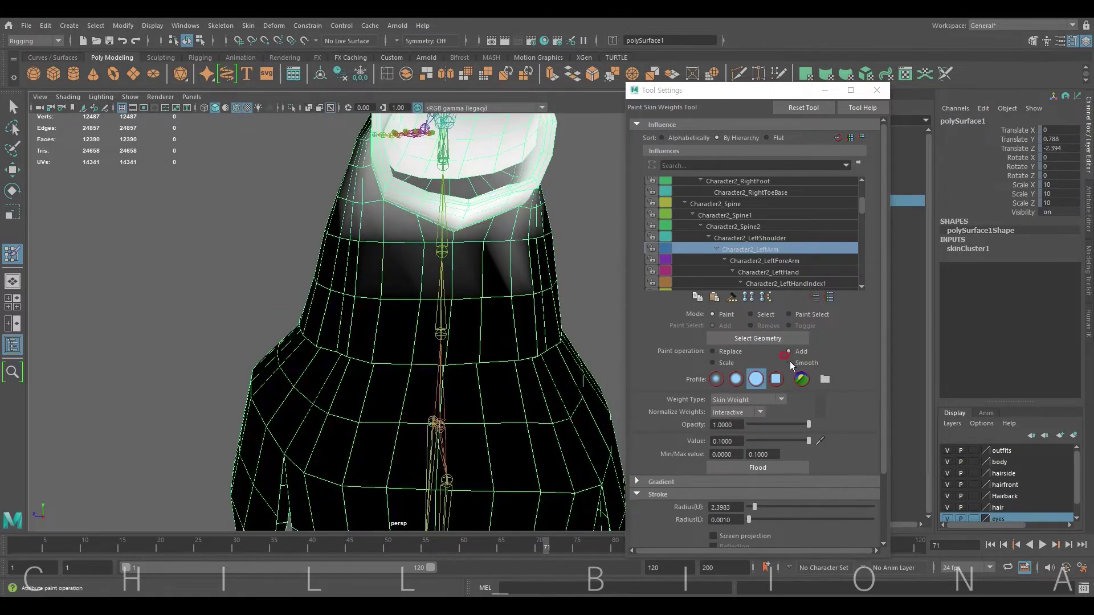
pyautogui.moveTo(501, 185)
pyautogui.keyDown('alt'); pyautogui.mouseDown()
pyautogui.moveTo(529, 171)
pyautogui.moveTo(507, 189)
pyautogui.mouseUp(); pyautogui.keyUp('alt')
pyautogui.moveTo(420, 190)
pyautogui.keyDown('alt'); pyautogui.mouseDown()
pyautogui.moveTo(448, 200)
pyautogui.moveTo(452, 214)
pyautogui.moveTo(391, 195)
pyautogui.moveTo(379, 281)
pyautogui.moveTo(2, 171)
pyautogui.mouseUp(); pyautogui.keyUp('alt')
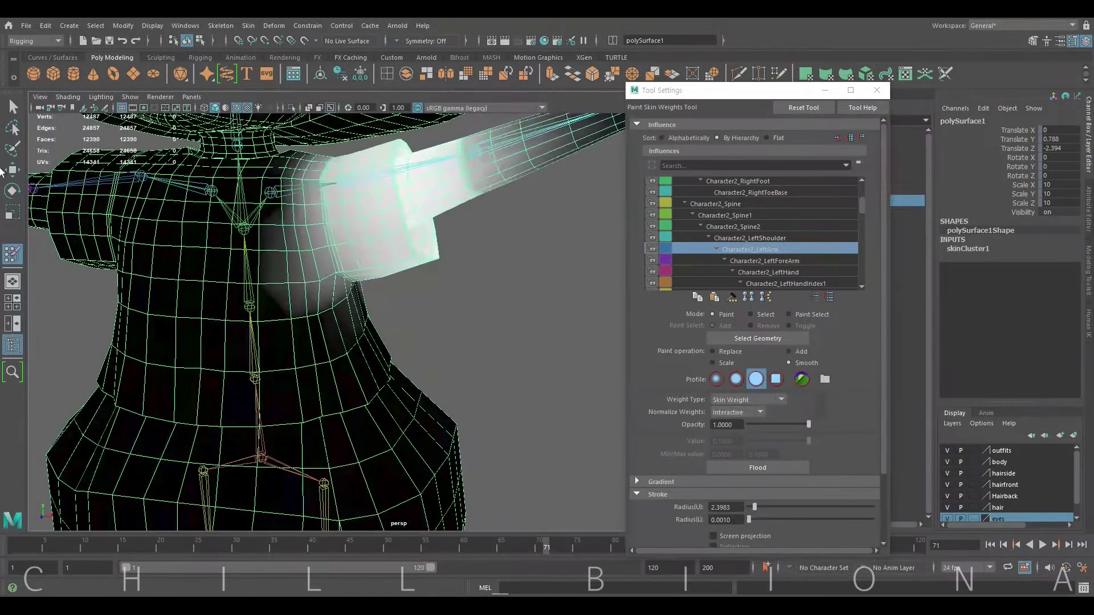
# Step: Paint Character2_LeftForeArm weight to 0 over the shoulder with Replace, then display LeftArm's weights
pyautogui.click(763, 261)
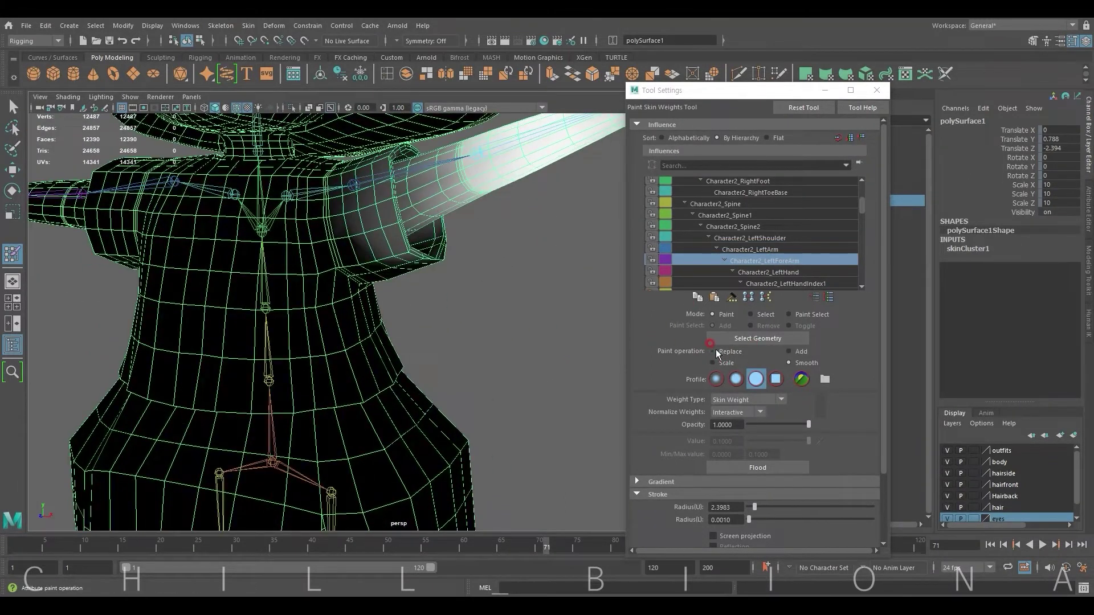
pyautogui.click(716, 353)
pyautogui.moveTo(809, 441); pyautogui.dragTo(749, 441)
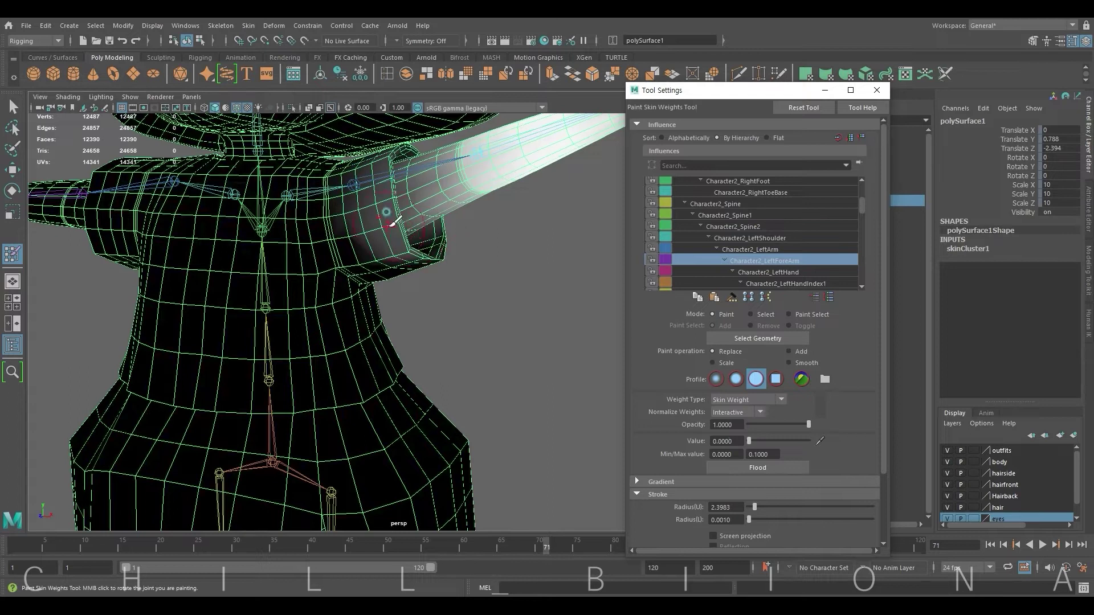
pyautogui.moveTo(394, 220)
pyautogui.mouseDown()
pyautogui.moveTo(401, 245)
pyautogui.moveTo(483, 244)
pyautogui.mouseUp()
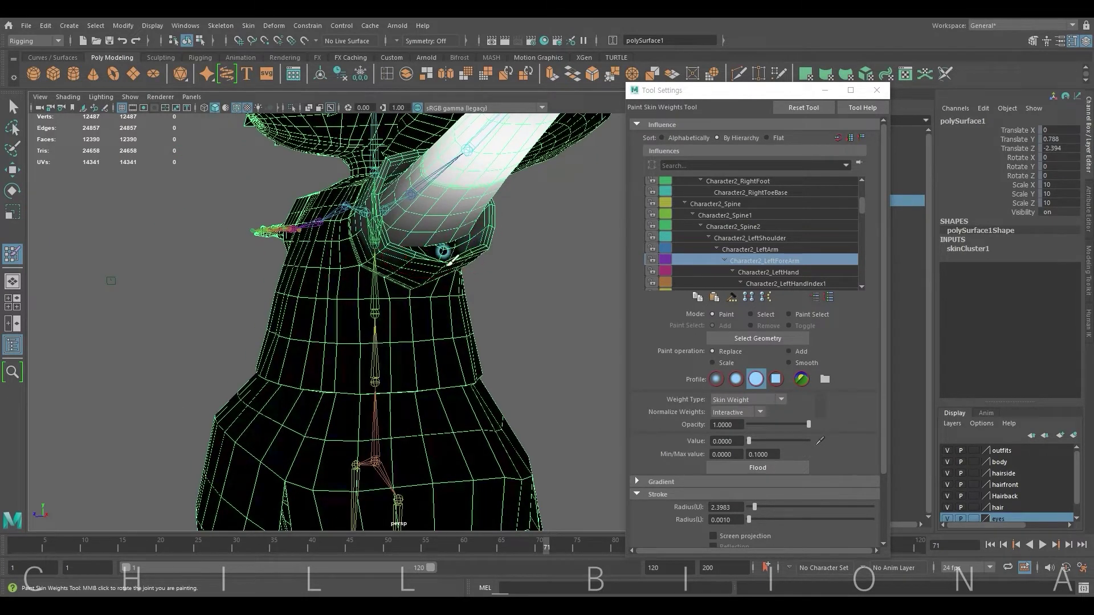
pyautogui.keyDown('alt'); pyautogui.moveTo(425, 263); pyautogui.dragTo(518, 264); pyautogui.keyUp('alt')
pyautogui.click(766, 249)
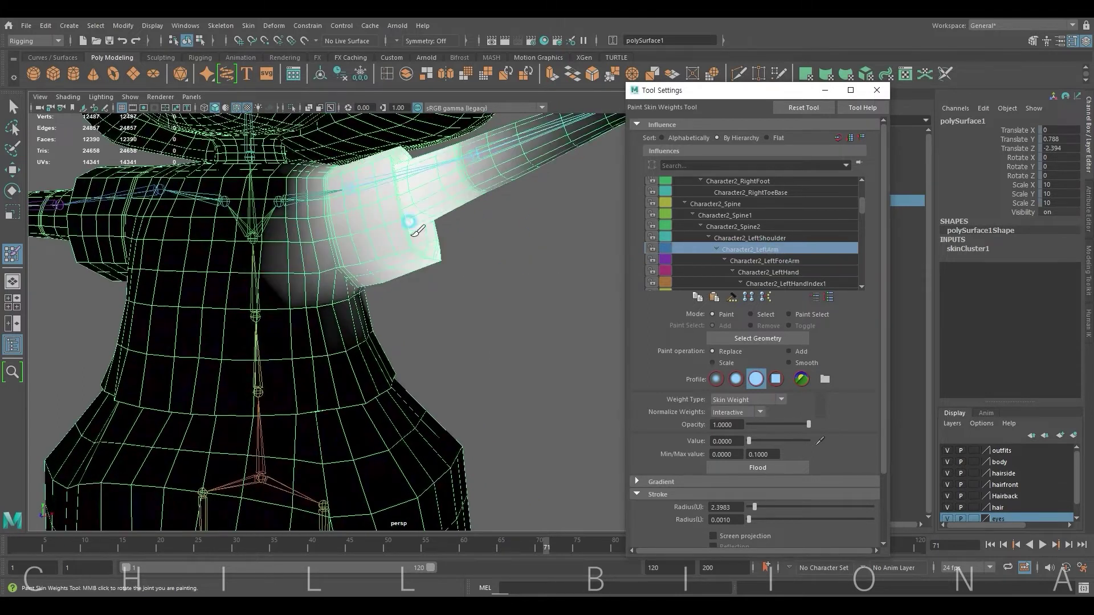
# Step: Select the mesh vertices along the shoulder's sleeve edge
pyautogui.press('w')
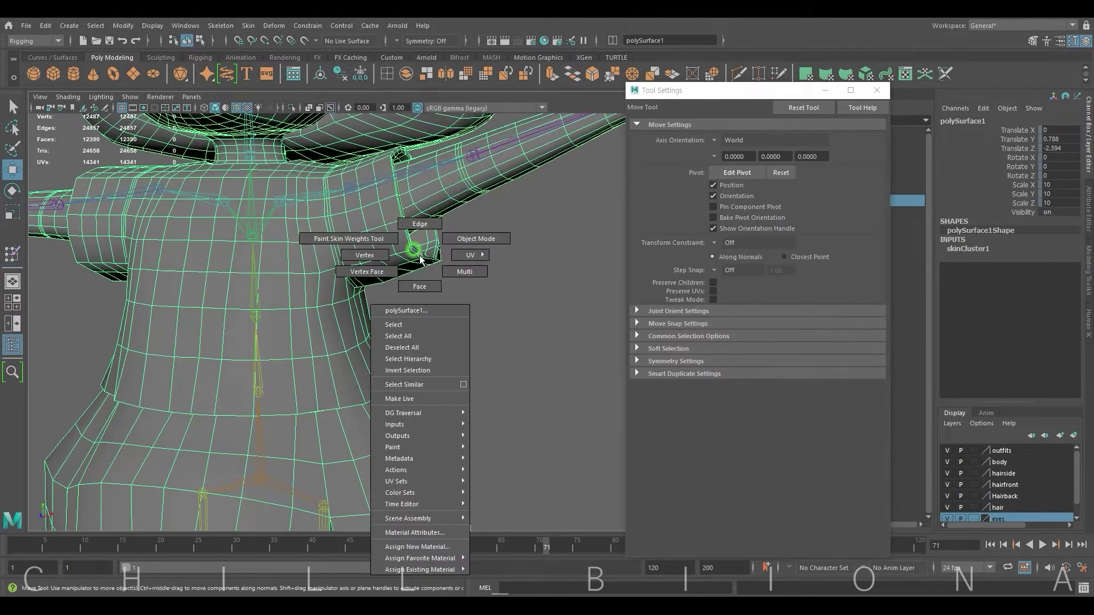
pyautogui.moveTo(419, 257); pyautogui.dragTo(411, 263, button='right')
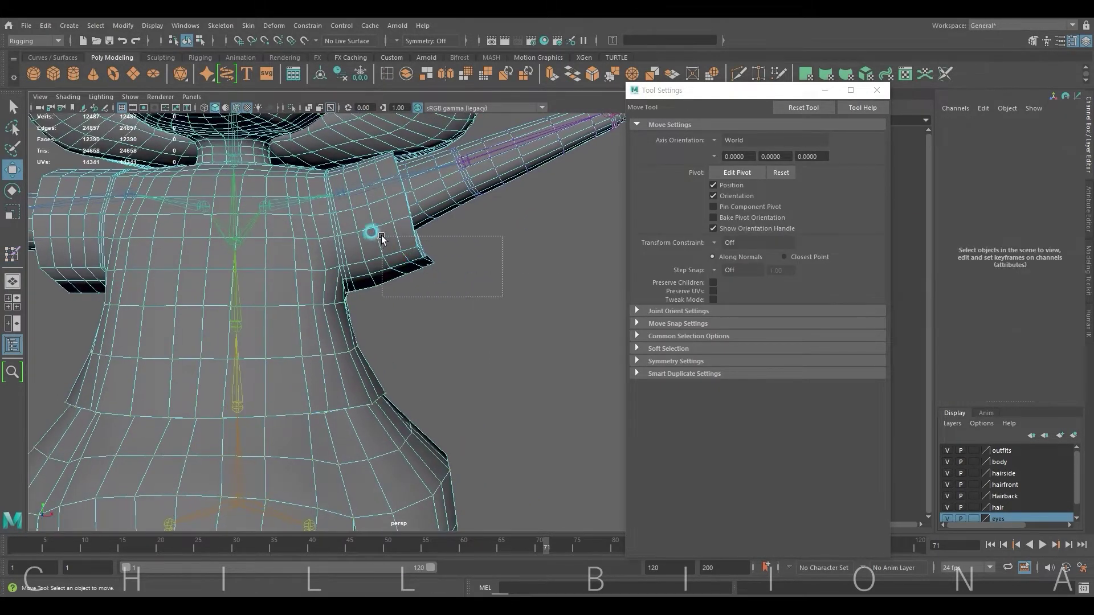
pyautogui.moveTo(381, 235); pyautogui.dragTo(288, 262)
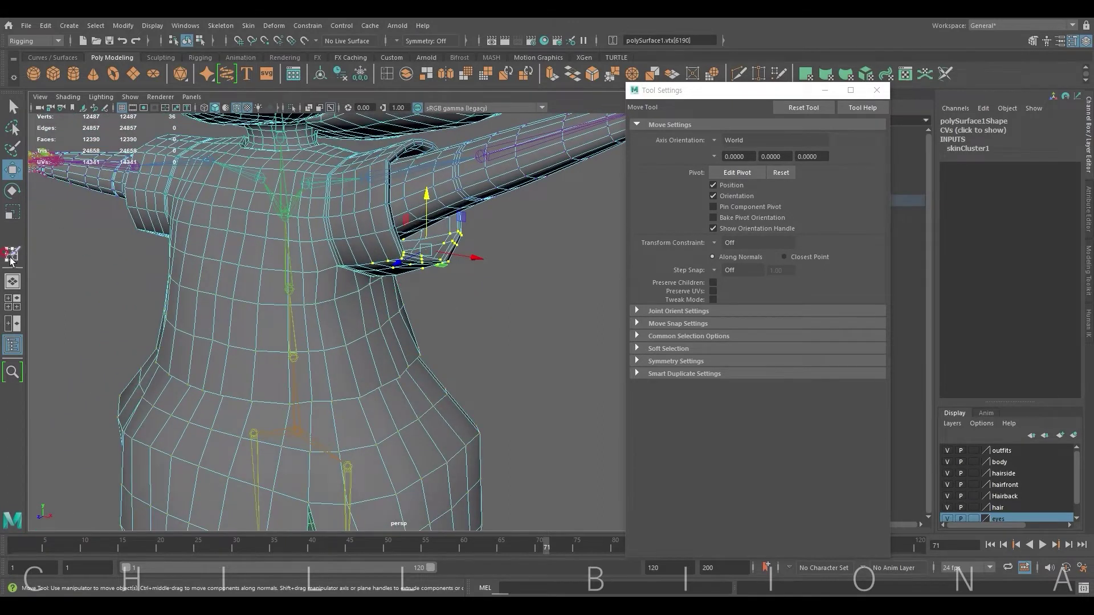
# Step: Flood the selected vertices with Character2_LeftArm weight using Add at value 0.1
pyautogui.click(12, 257)
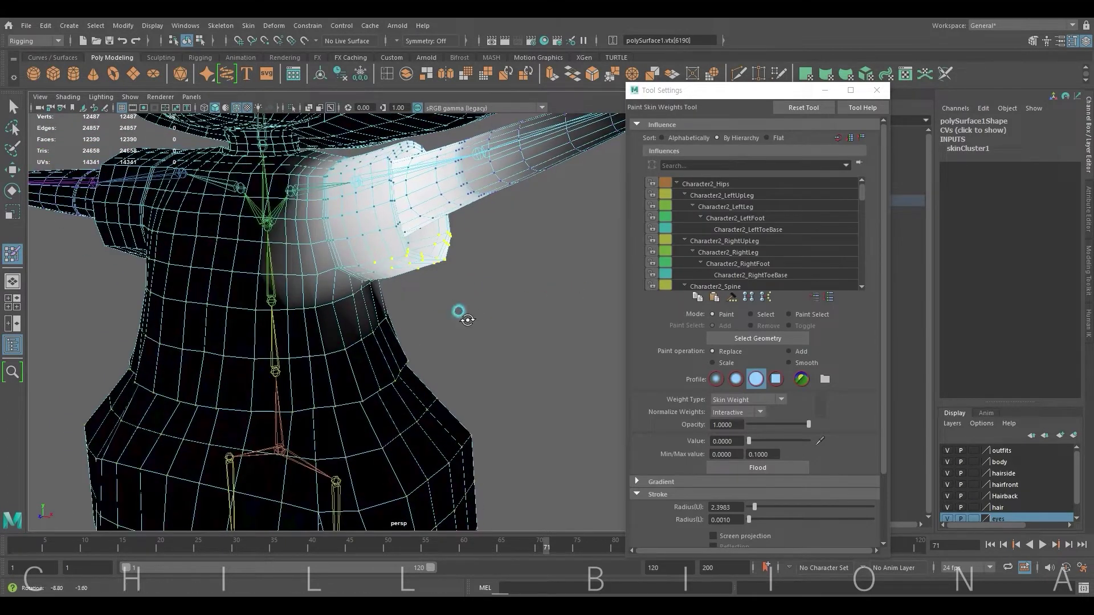
pyautogui.scroll(-5, 856, 200)
pyautogui.click(756, 211)
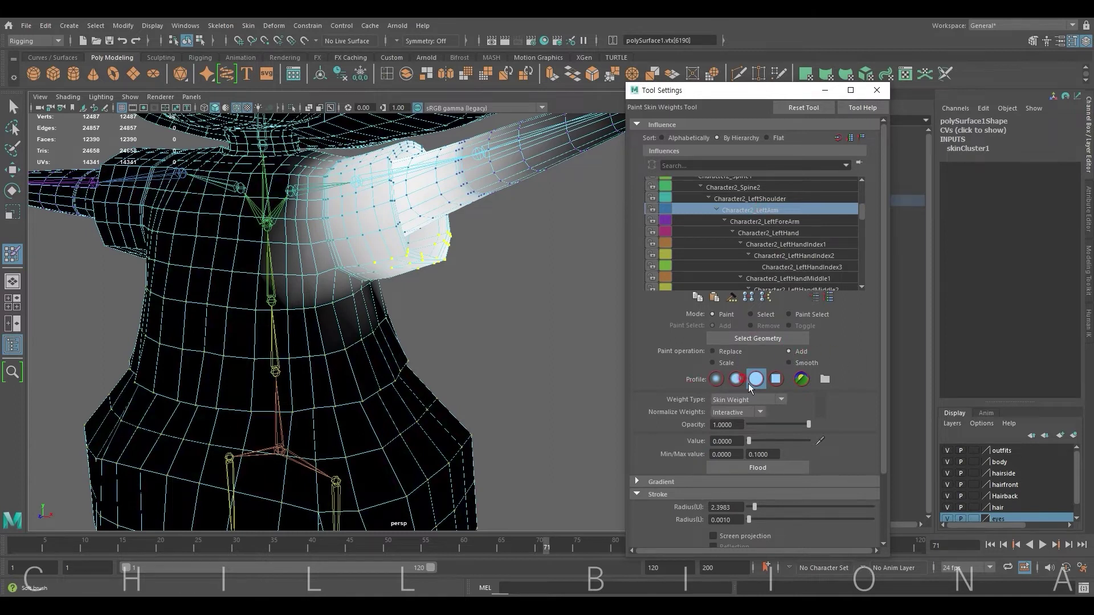
pyautogui.moveTo(749, 441); pyautogui.dragTo(849, 441)
pyautogui.click(753, 468)
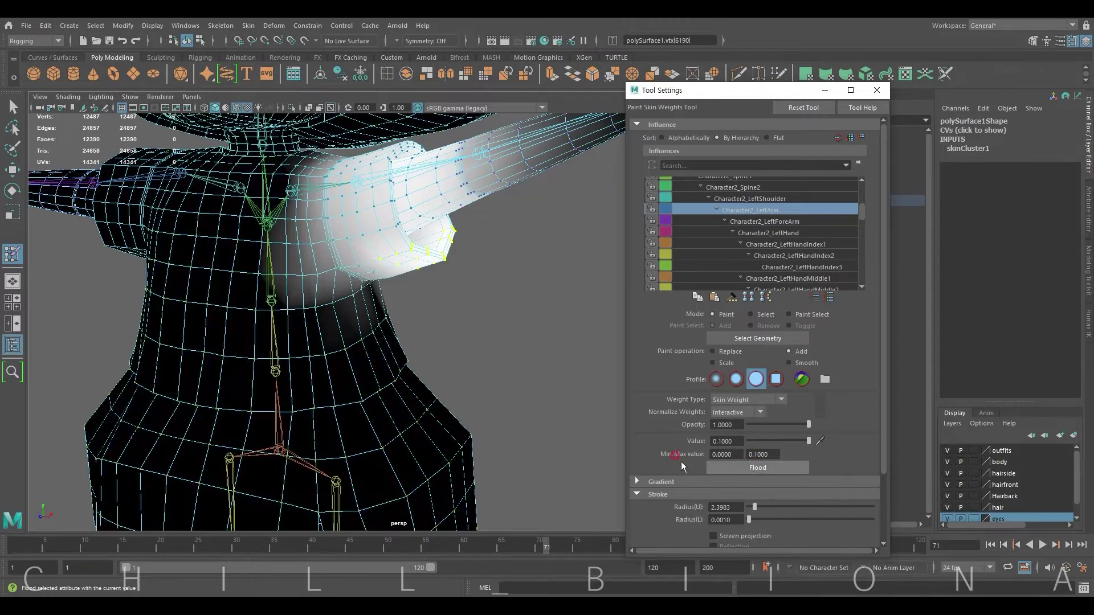
# Step: Apply a Smooth flood to the selected vertices, then set the operation back to Add
pyautogui.moveTo(479, 319)
pyautogui.keyDown('alt'); pyautogui.mouseDown()
pyautogui.moveTo(501, 306)
pyautogui.moveTo(493, 310)
pyautogui.mouseUp(); pyautogui.keyUp('alt')
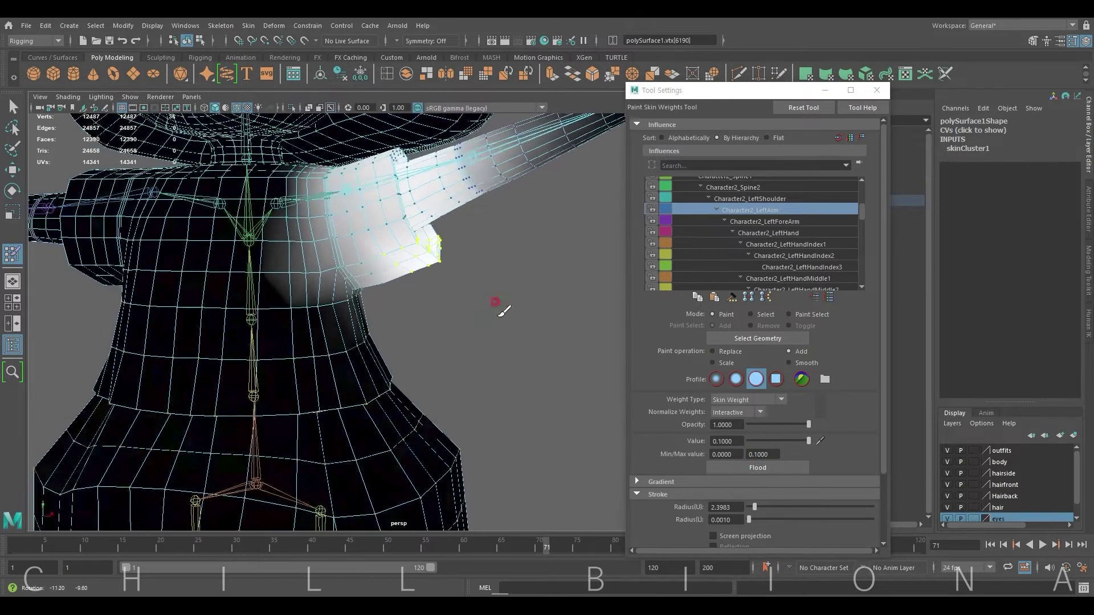
pyautogui.click(788, 363)
pyautogui.click(757, 467)
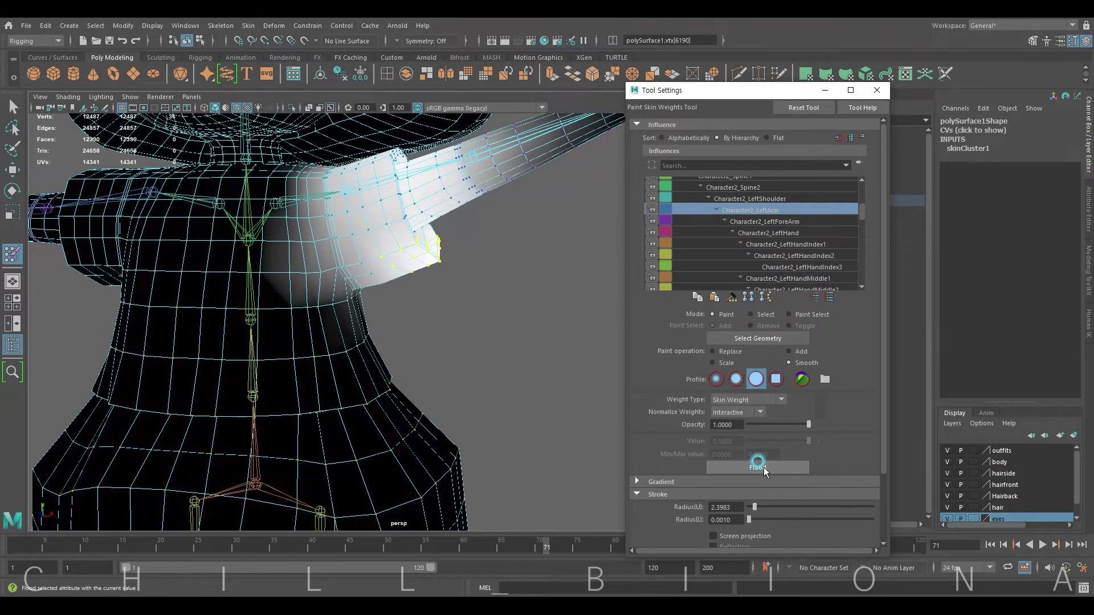
pyautogui.click(764, 422)
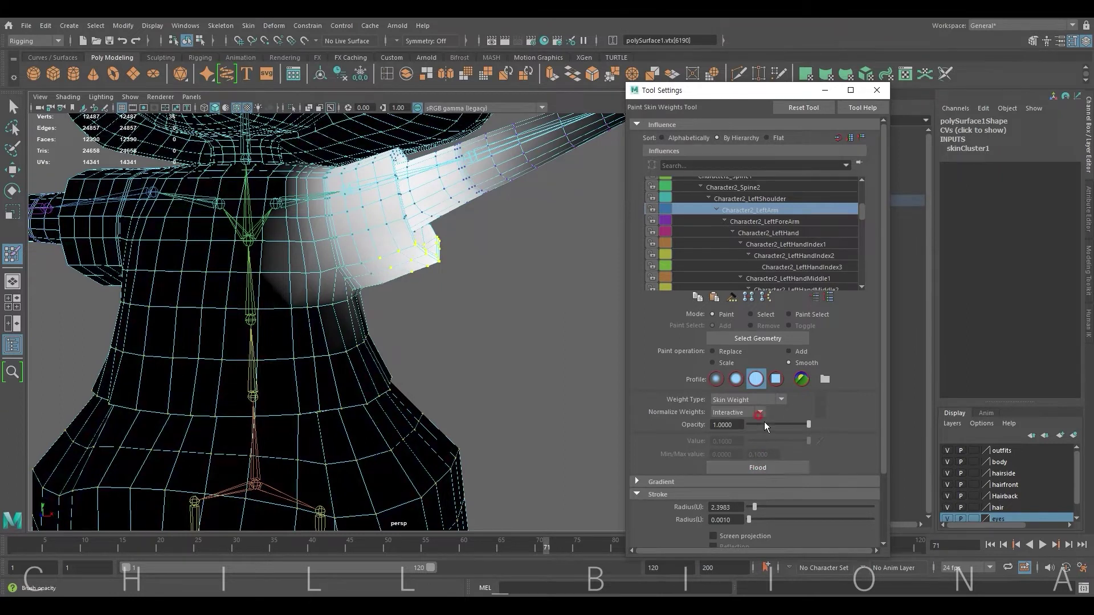
pyautogui.click(786, 353)
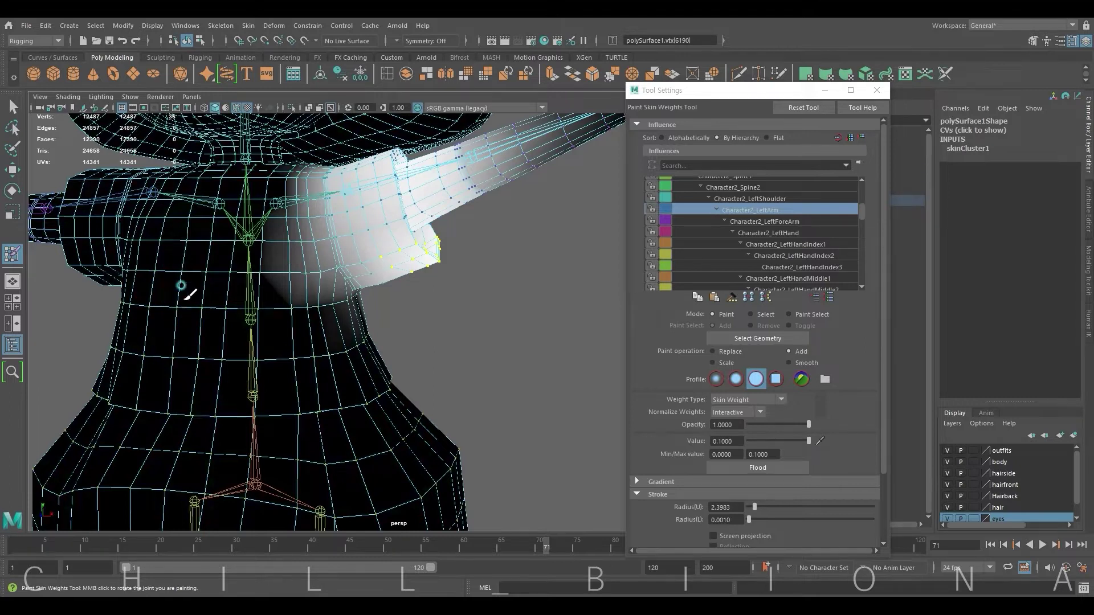
pyautogui.keyDown('alt'); pyautogui.moveTo(448, 292); pyautogui.dragTo(441, 243); pyautogui.keyUp('alt')
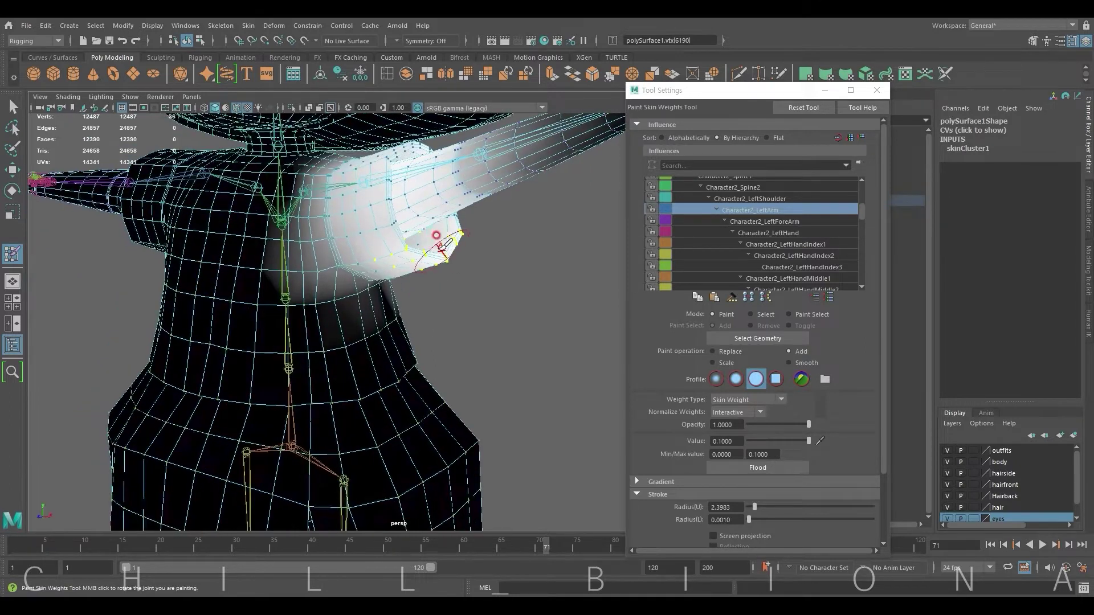
# Step: Rotate the Character2_LeftArm joint up to check the shoulder deformation, then reselect the body mesh
pyautogui.middleClick(457, 255)
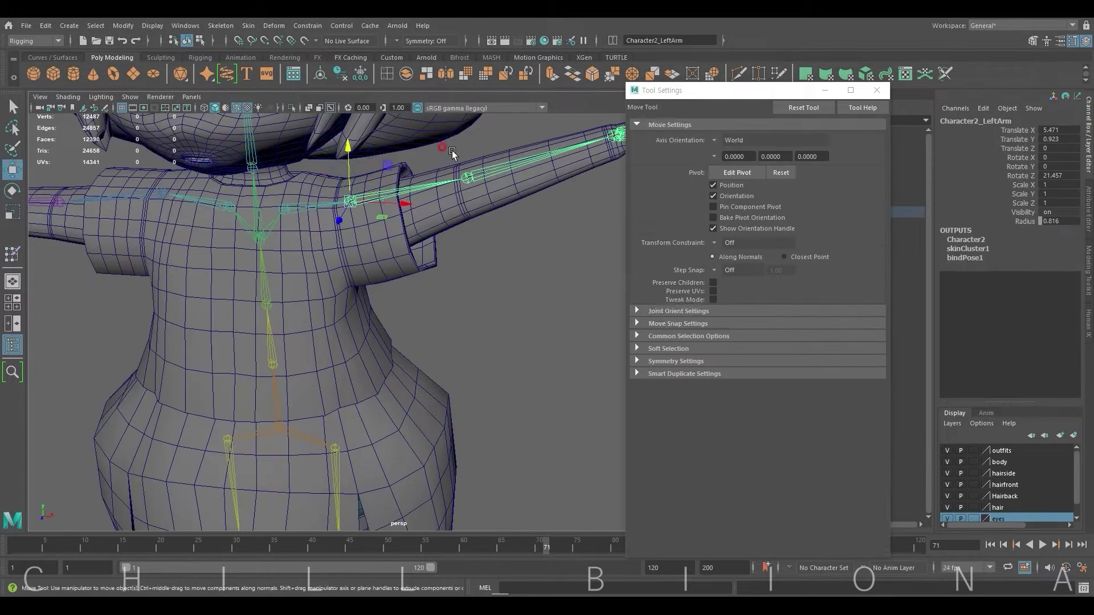
pyautogui.moveTo(393, 196)
pyautogui.mouseDown()
pyautogui.moveTo(414, 244)
pyautogui.moveTo(408, 216)
pyautogui.moveTo(424, 188)
pyautogui.moveTo(358, 318)
pyautogui.mouseUp()
pyautogui.scroll(3, 425, 188)
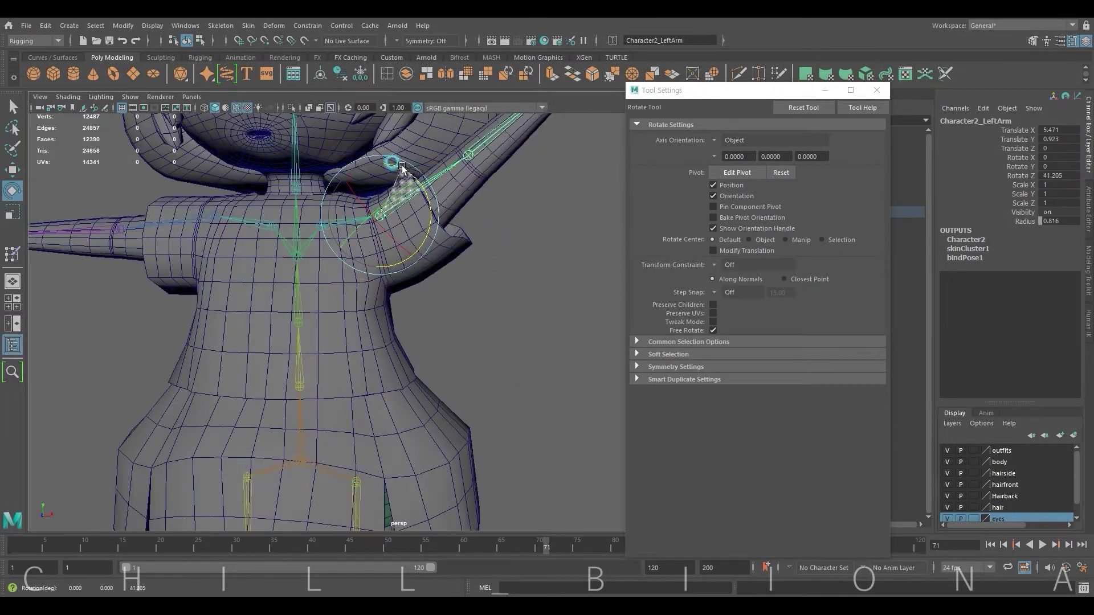
pyautogui.click(358, 318)
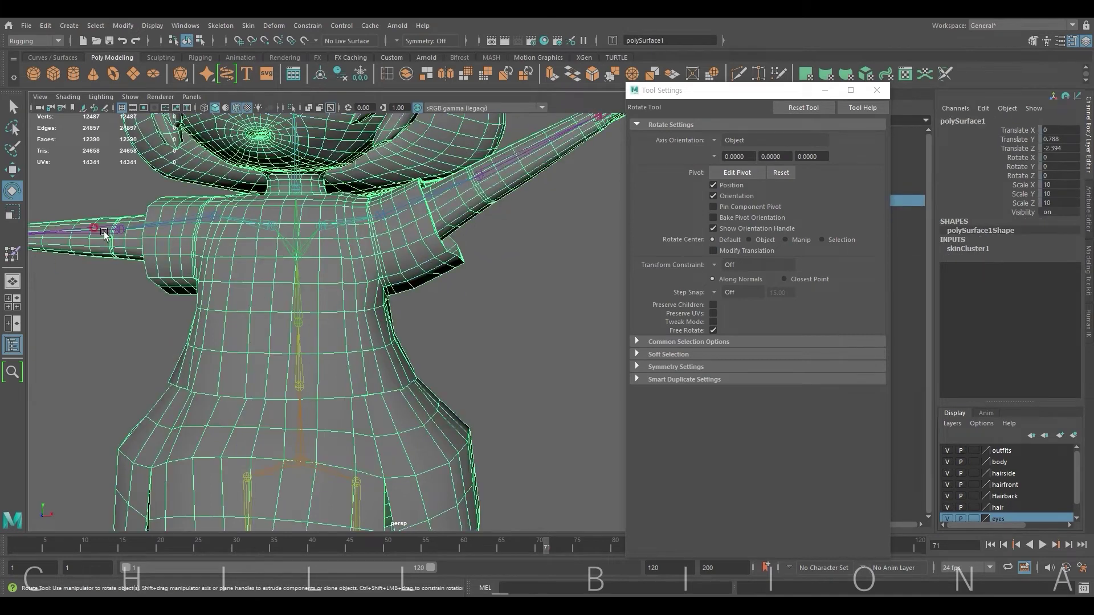
# Step: Smooth-paint the Character2_LeftShoulder weights around the raised shoulder's sleeve edge
pyautogui.click(12, 254)
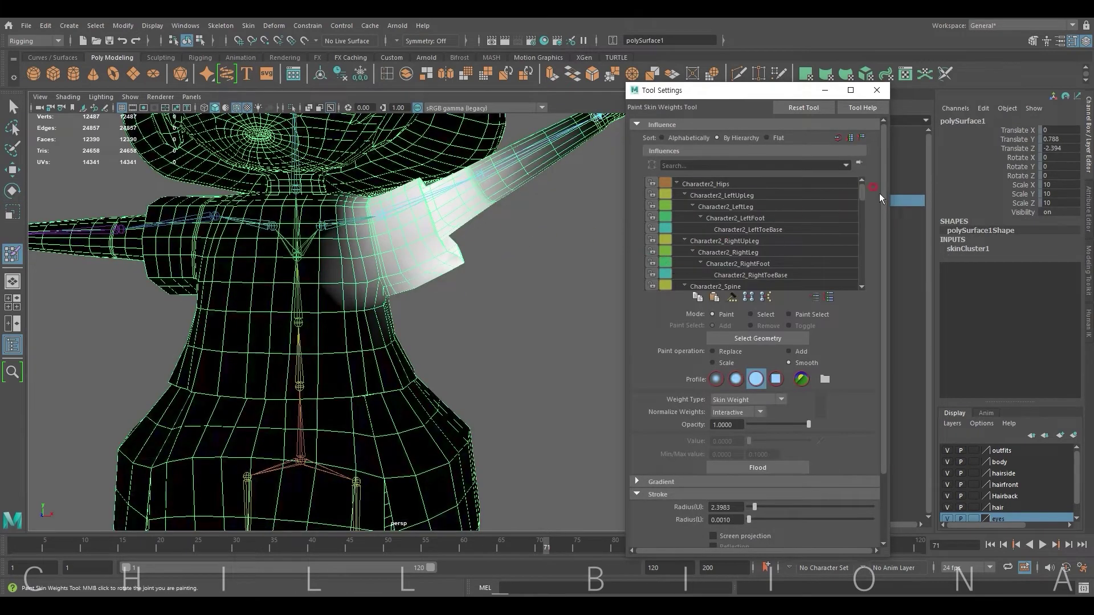
pyautogui.scroll(-2, 861, 200)
pyautogui.scroll(-1, 860, 204)
pyautogui.click(829, 218)
pyautogui.moveTo(444, 280)
pyautogui.keyDown('alt'); pyautogui.mouseDown()
pyautogui.moveTo(417, 302)
pyautogui.moveTo(408, 224)
pyautogui.mouseUp(); pyautogui.keyUp('alt')
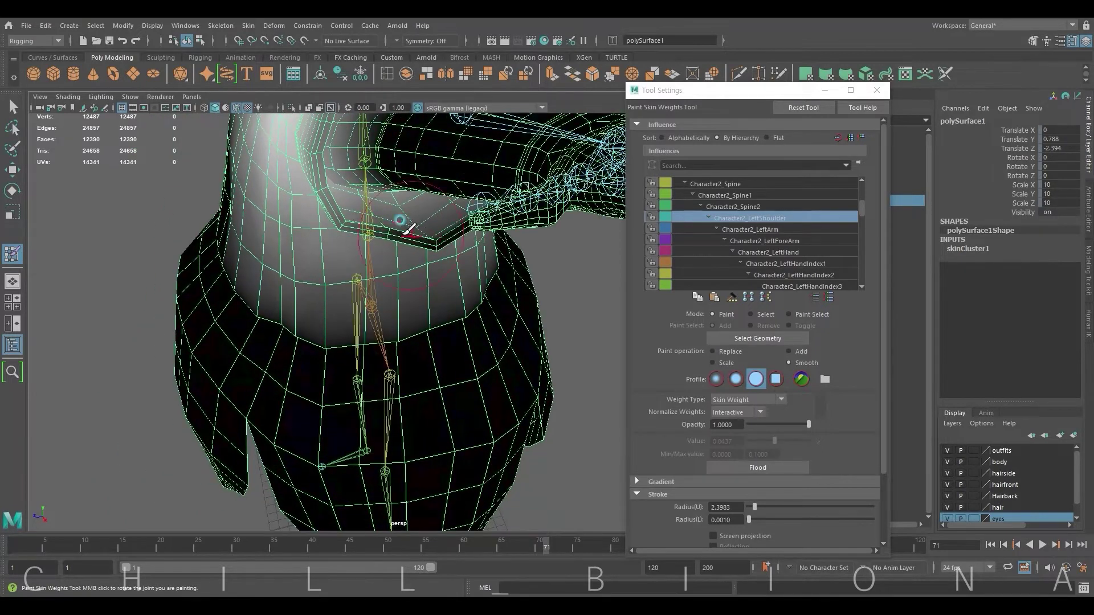
pyautogui.moveTo(441, 231)
pyautogui.keyDown('alt'); pyautogui.mouseDown()
pyautogui.moveTo(361, 232)
pyautogui.moveTo(465, 245)
pyautogui.moveTo(523, 197)
pyautogui.moveTo(556, 233)
pyautogui.moveTo(393, 182)
pyautogui.moveTo(566, 237)
pyautogui.moveTo(354, 262)
pyautogui.mouseUp(); pyautogui.keyUp('alt')
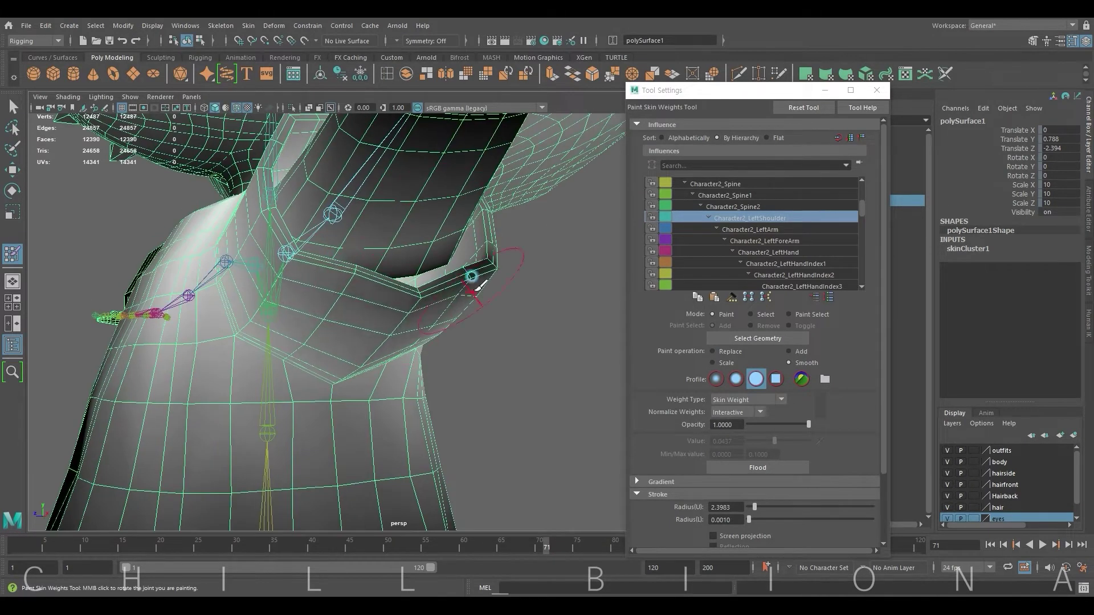
pyautogui.moveTo(476, 275)
pyautogui.keyDown('alt'); pyautogui.mouseDown()
pyautogui.moveTo(424, 377)
pyautogui.moveTo(326, 258)
pyautogui.moveTo(353, 342)
pyautogui.moveTo(302, 270)
pyautogui.mouseUp(); pyautogui.keyUp('alt')
# Step: Select the vertex loop around the sleeve opening at the left shoulder
pyautogui.press('w')
pyautogui.click(317, 274)
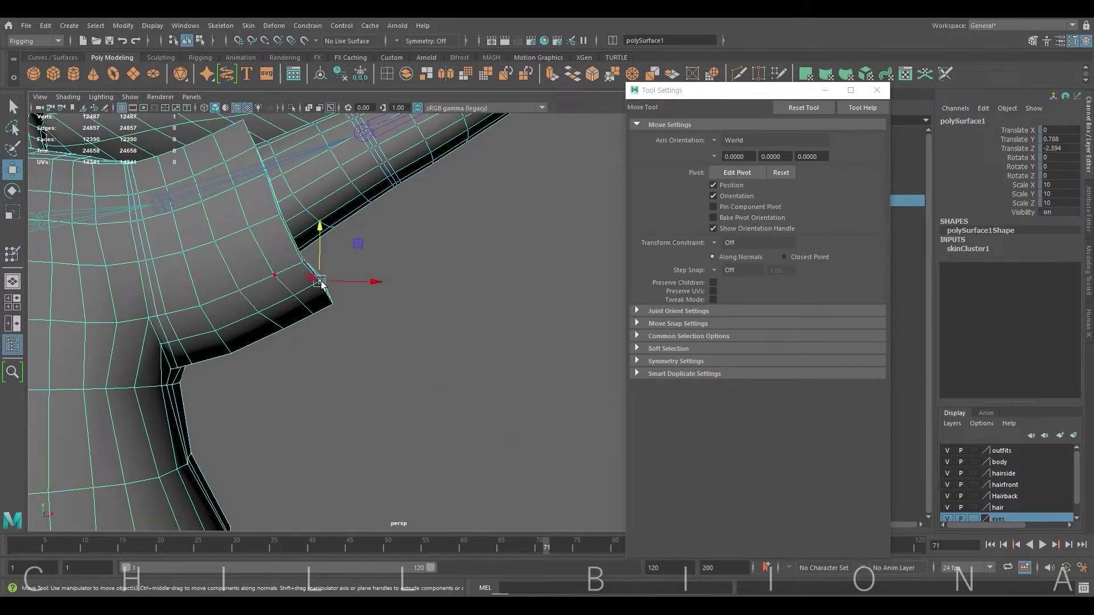
pyautogui.moveTo(386, 340); pyautogui.dragTo(296, 283)
pyautogui.moveTo(376, 304)
pyautogui.keyDown('alt'); pyautogui.mouseDown()
pyautogui.moveTo(371, 358)
pyautogui.moveTo(310, 256)
pyautogui.moveTo(381, 298)
pyautogui.moveTo(267, 215)
pyautogui.moveTo(279, 216)
pyautogui.moveTo(190, 200)
pyautogui.moveTo(469, 182)
pyautogui.moveTo(401, 214)
pyautogui.moveTo(507, 189)
pyautogui.moveTo(443, 230)
pyautogui.moveTo(422, 217)
pyautogui.moveTo(447, 171)
pyautogui.mouseUp(); pyautogui.keyUp('alt')
pyautogui.keyDown('shift'); pyautogui.click(616, 174); pyautogui.keyUp('shift')
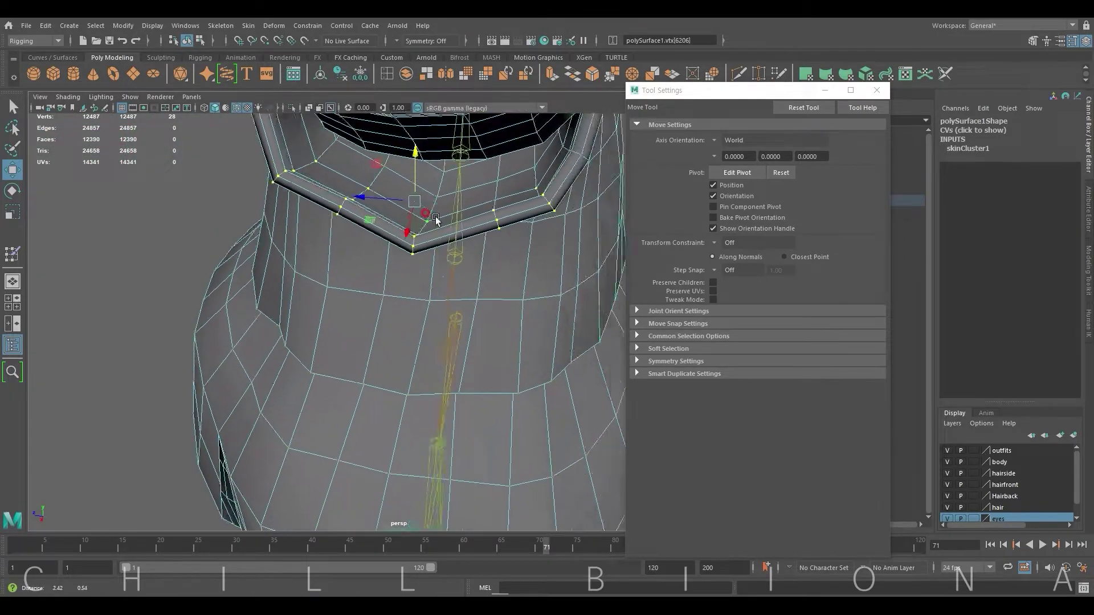
pyautogui.moveTo(616, 175)
pyautogui.keyDown('alt'); pyautogui.mouseDown()
pyautogui.moveTo(545, 211)
pyautogui.moveTo(443, 180)
pyautogui.moveTo(420, 204)
pyautogui.moveTo(453, 281)
pyautogui.moveTo(373, 286)
pyautogui.moveTo(342, 268)
pyautogui.mouseUp(); pyautogui.keyUp('alt')
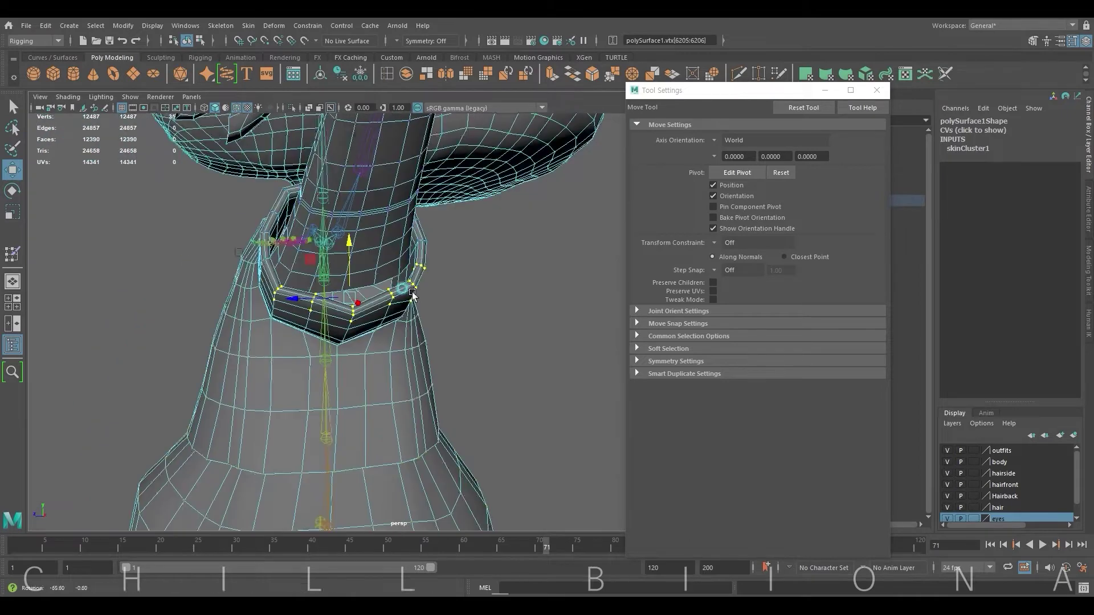
# Step: Apply a Smooth flood to the selected sleeve-opening vertices
pyautogui.click(12, 254)
pyautogui.moveTo(423, 324)
pyautogui.keyDown('alt'); pyautogui.mouseDown()
pyautogui.moveTo(491, 293)
pyautogui.moveTo(598, 342)
pyautogui.mouseUp(); pyautogui.keyUp('alt')
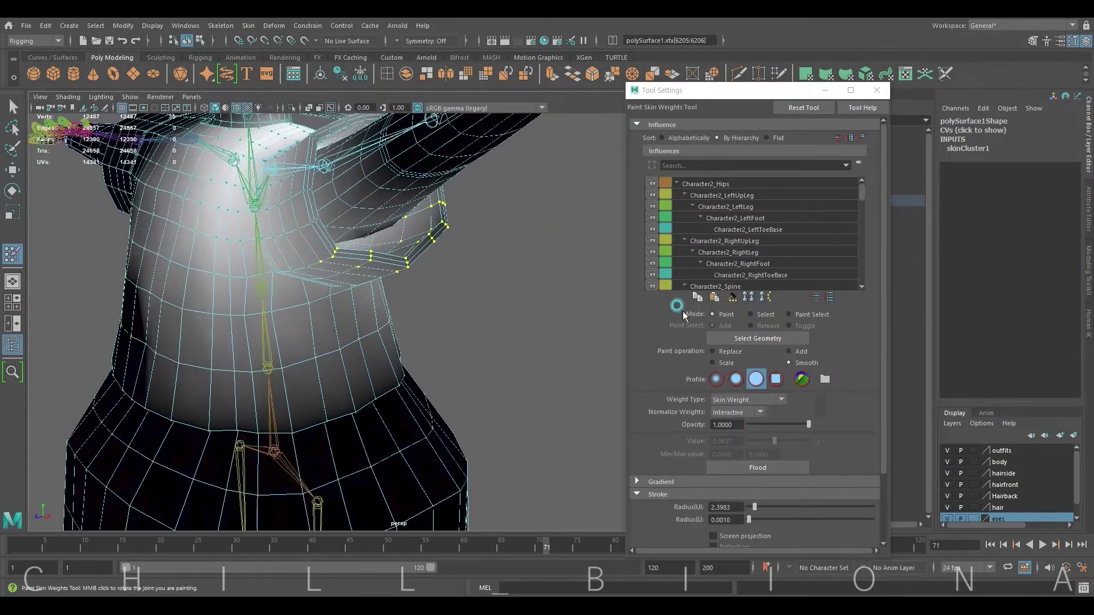
pyautogui.click(773, 467)
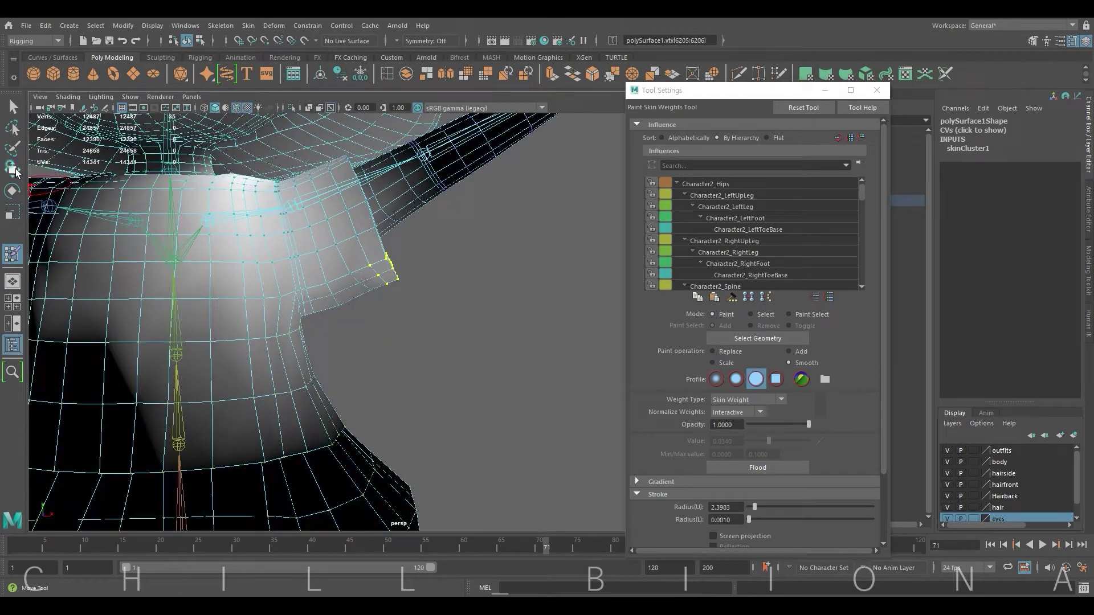
# Step: Switch the body mesh back to Object Mode selection
pyautogui.press('w')
pyautogui.rightClick(314, 263)
pyautogui.click(357, 254)
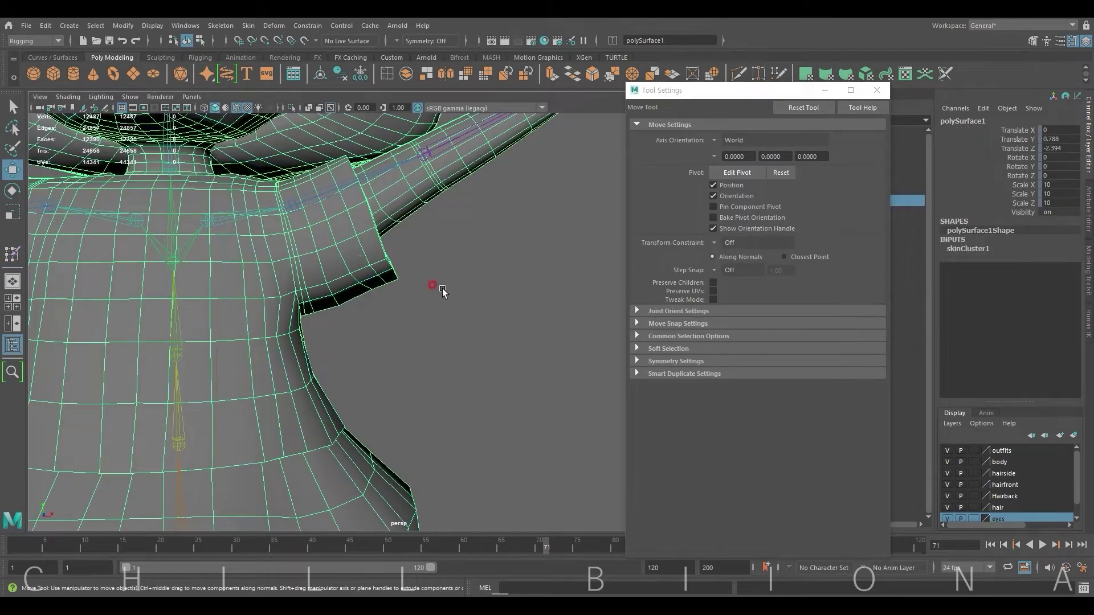
pyautogui.moveTo(442, 288)
pyautogui.keyDown('alt'); pyautogui.mouseDown()
pyautogui.moveTo(415, 286)
pyautogui.moveTo(464, 281)
pyautogui.moveTo(387, 290)
pyautogui.mouseUp(); pyautogui.keyUp('alt')
# Step: Smooth-paint the Character2_LeftArm weights just below the shoulder joint
pyautogui.click(12, 253)
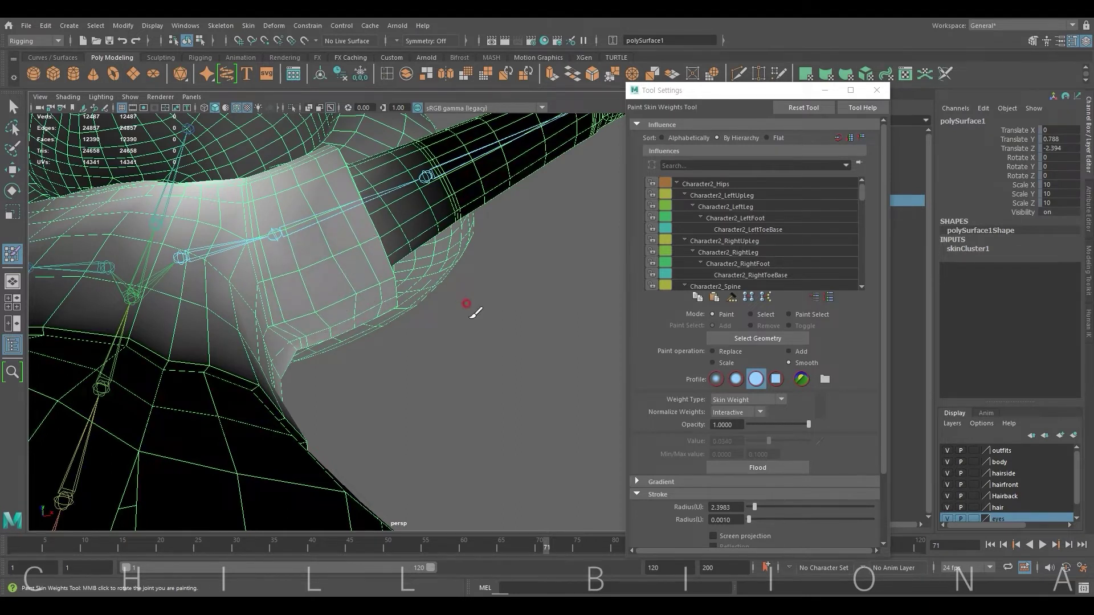
pyautogui.click(780, 226)
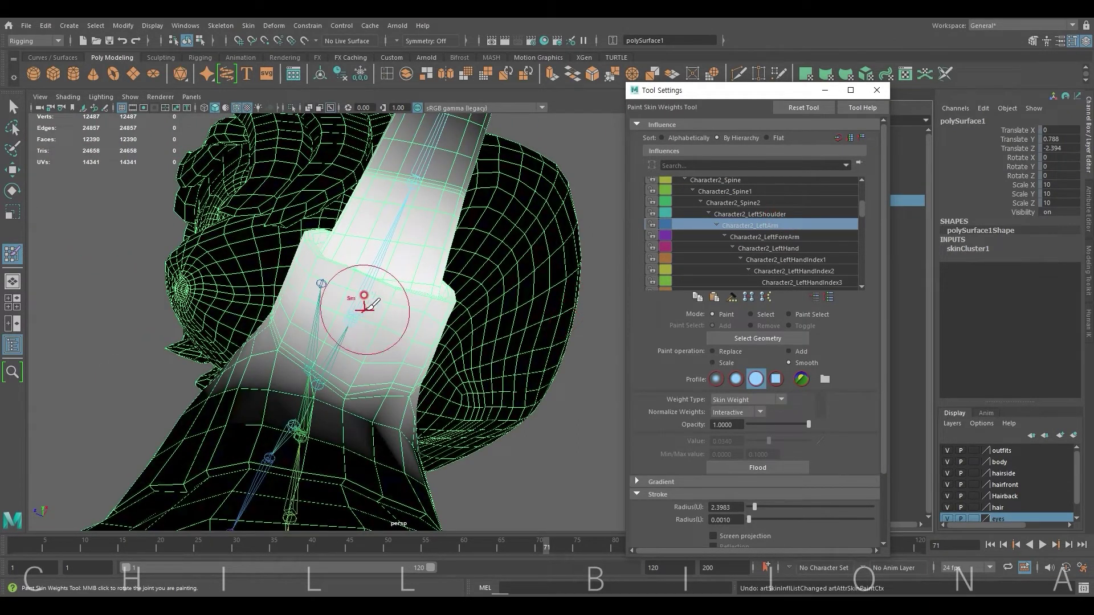
pyautogui.click(370, 290)
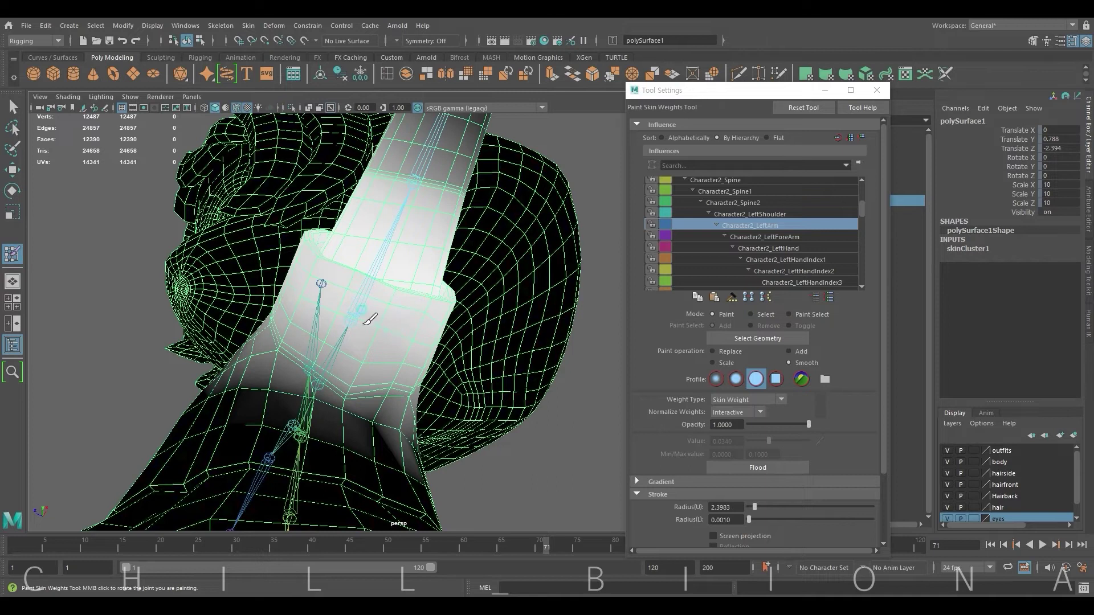
pyautogui.moveTo(404, 361)
pyautogui.mouseDown()
pyautogui.moveTo(385, 385)
pyautogui.moveTo(427, 349)
pyautogui.moveTo(219, 279)
pyautogui.mouseUp()
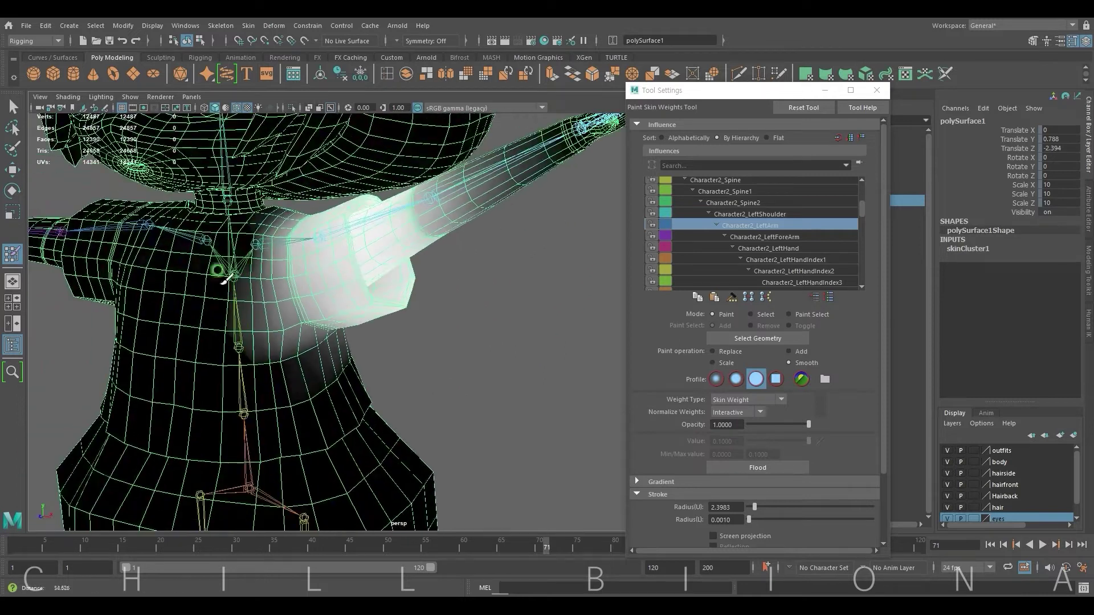
# Step: Rotate Character2_LeftArm down to Rotate Z −9.947 to test the shoulder deformation
pyautogui.keyDown('alt'); pyautogui.moveTo(397, 257); pyautogui.dragTo(413, 216); pyautogui.keyUp('alt')
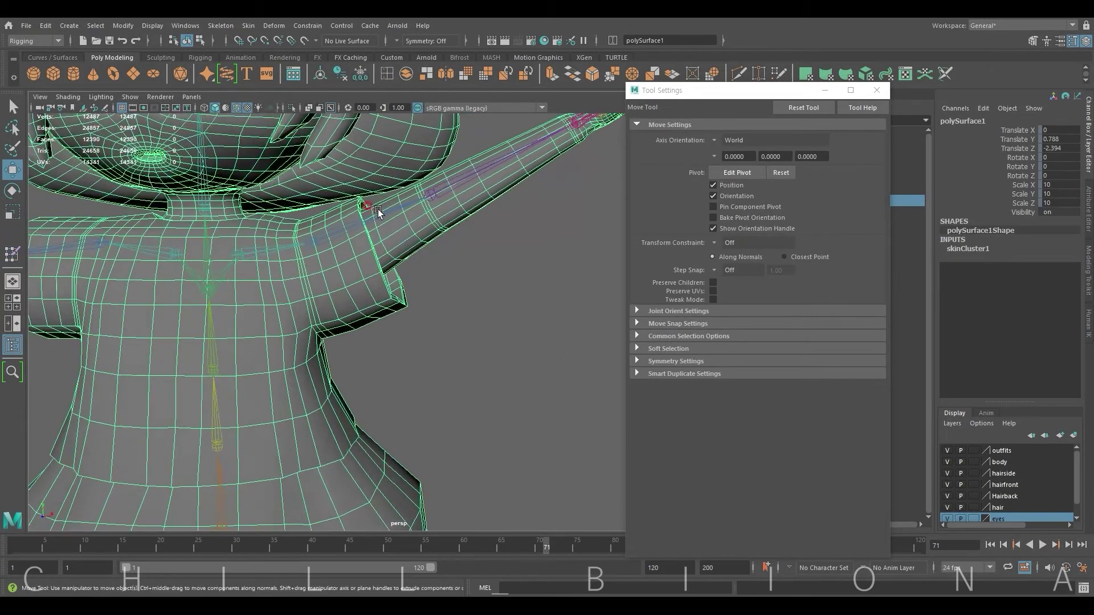
pyautogui.click(417, 212)
pyautogui.press('e')
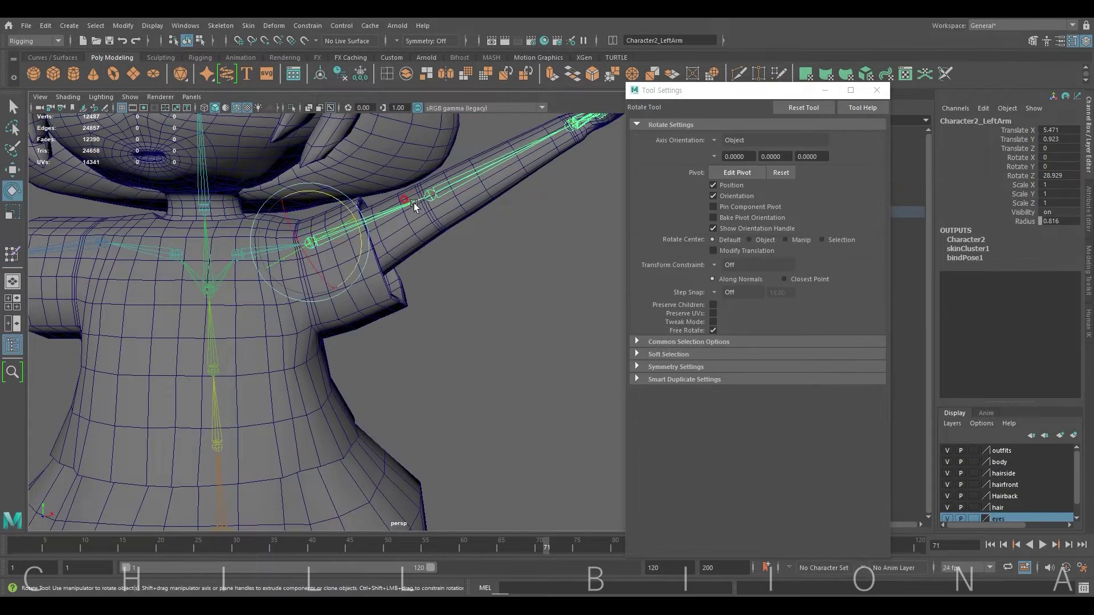
pyautogui.moveTo(338, 198)
pyautogui.mouseDown()
pyautogui.moveTo(480, 255)
pyautogui.moveTo(398, 255)
pyautogui.moveTo(368, 234)
pyautogui.moveTo(385, 214)
pyautogui.moveTo(336, 272)
pyautogui.moveTo(432, 281)
pyautogui.mouseUp()
# Step: Select Character2_LeftUpLeg and the body mesh, then frame the hips up close
pyautogui.scroll(-5, 480, 255)
pyautogui.click(398, 254)
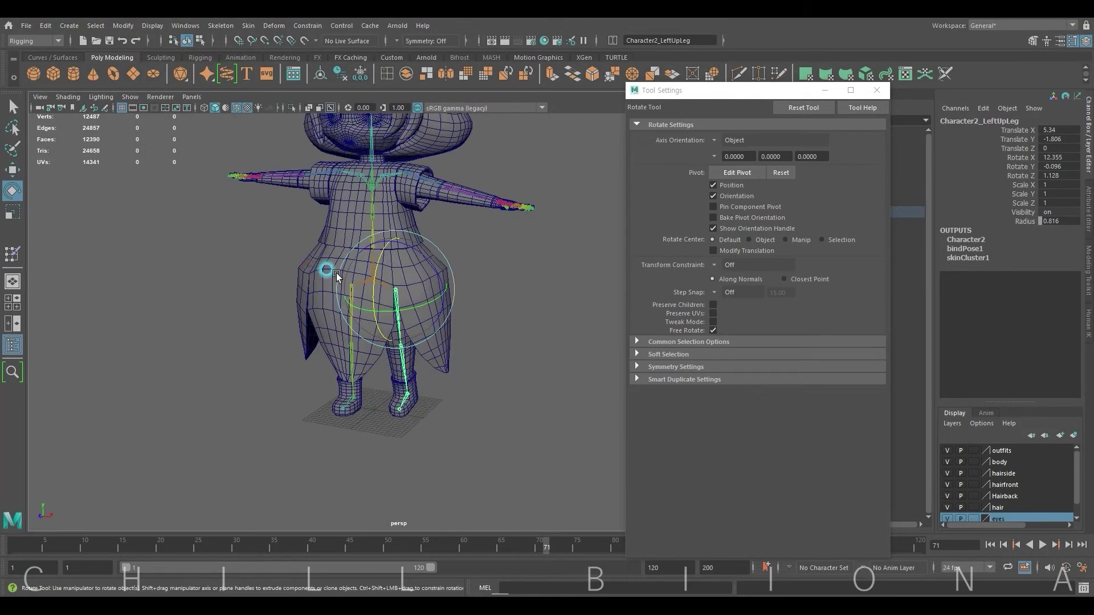
pyautogui.click(336, 273)
pyautogui.keyDown('alt'); pyautogui.moveTo(432, 281); pyautogui.dragTo(711, 264, button='right'); pyautogui.keyUp('alt')
# Step: Select the edge loop around the body's waistline
pyautogui.scroll(5, 410, 261)
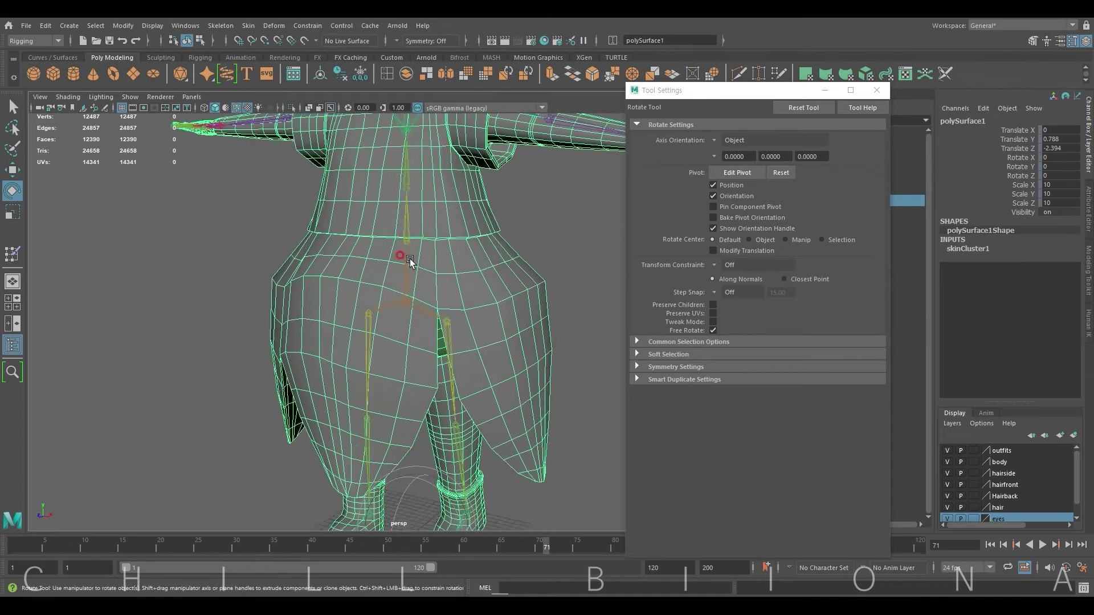
pyautogui.scroll(4, 420, 183)
pyautogui.moveTo(450, 171); pyautogui.dragTo(456, 166, button='right')
pyautogui.doubleClick(456, 164)
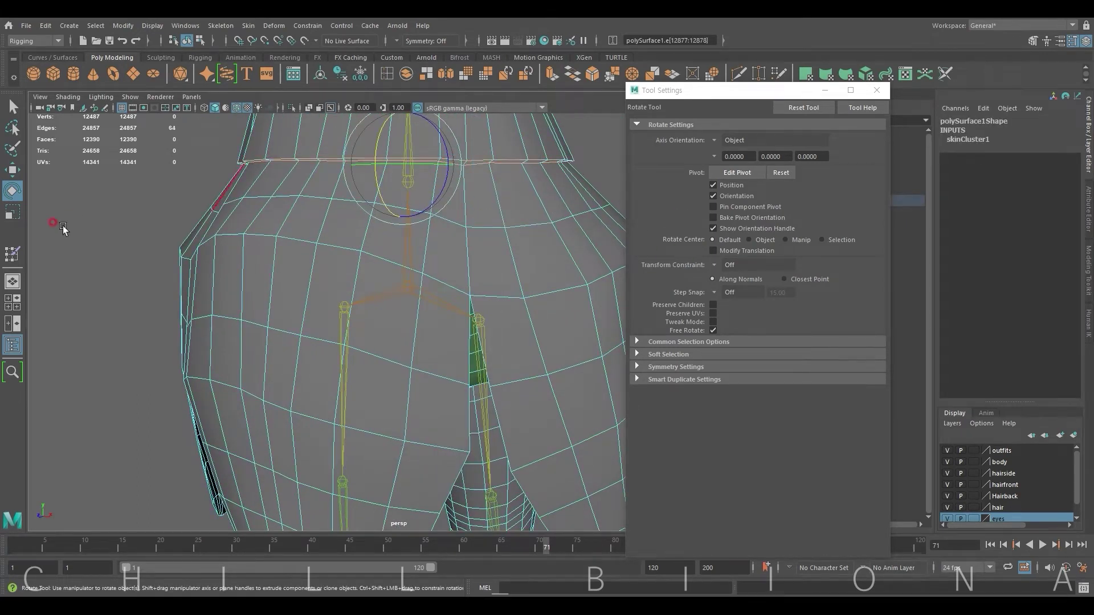
# Step: Flood Character2_LeftUpLeg skin weight to 0 across the selected waistline loop
pyautogui.press('y')
pyautogui.scroll(-3, 361, 286)
pyautogui.scroll(-2, 472, 288)
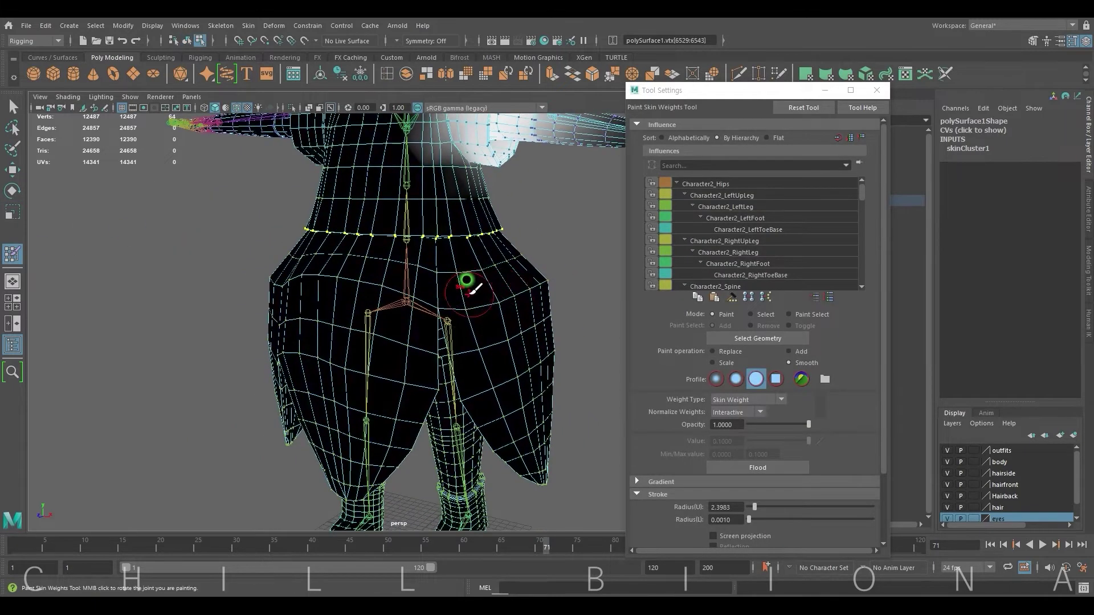
pyautogui.keyDown('alt'); pyautogui.moveTo(466, 287); pyautogui.dragTo(479, 300); pyautogui.keyUp('alt')
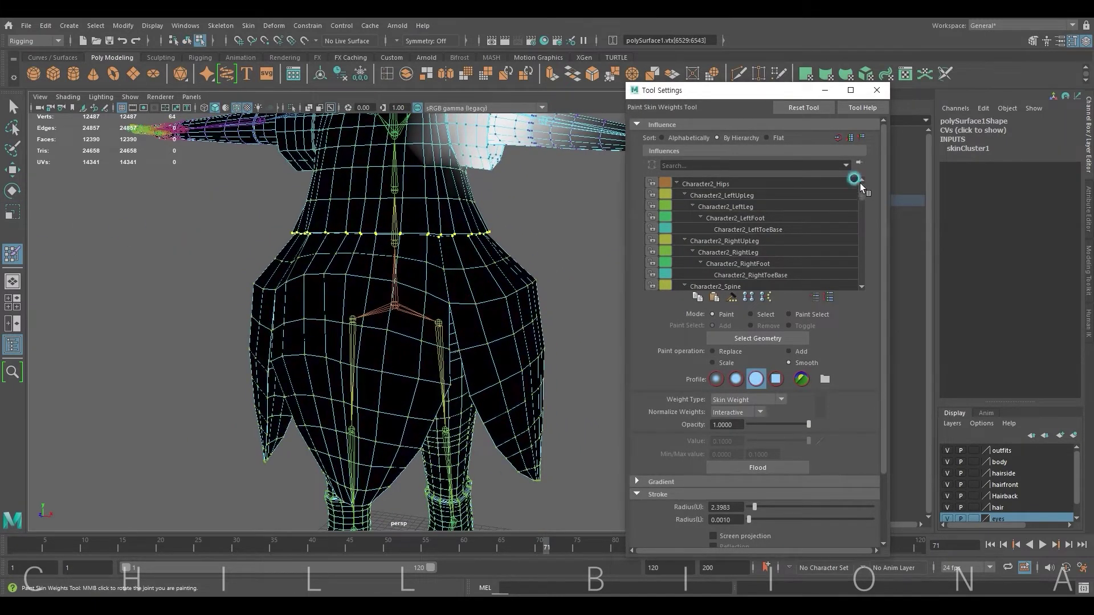
pyautogui.click(851, 195)
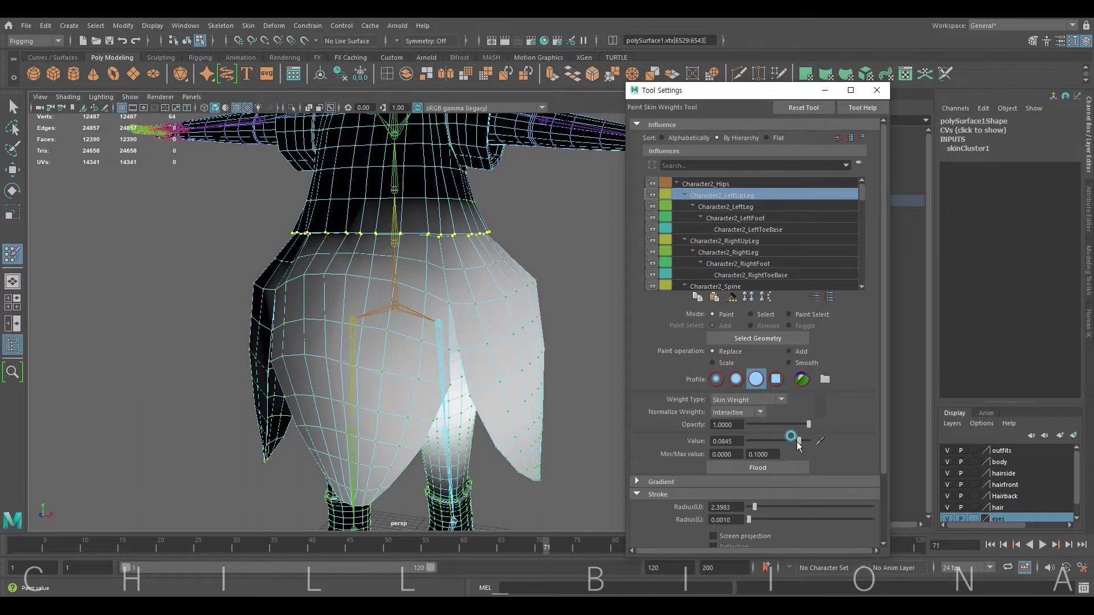
pyautogui.moveTo(797, 442); pyautogui.dragTo(747, 442)
pyautogui.click(761, 467)
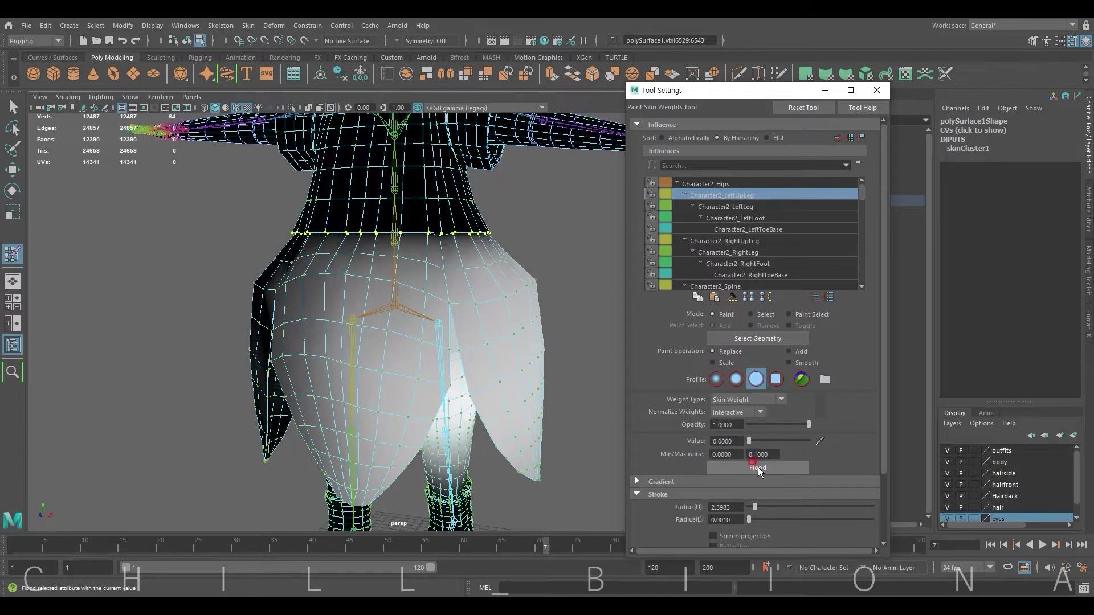
pyautogui.click(664, 414)
# Step: Swing Character2_LeftUpLeg forward and back to test the skirt, then undo the rotation
pyautogui.press('w')
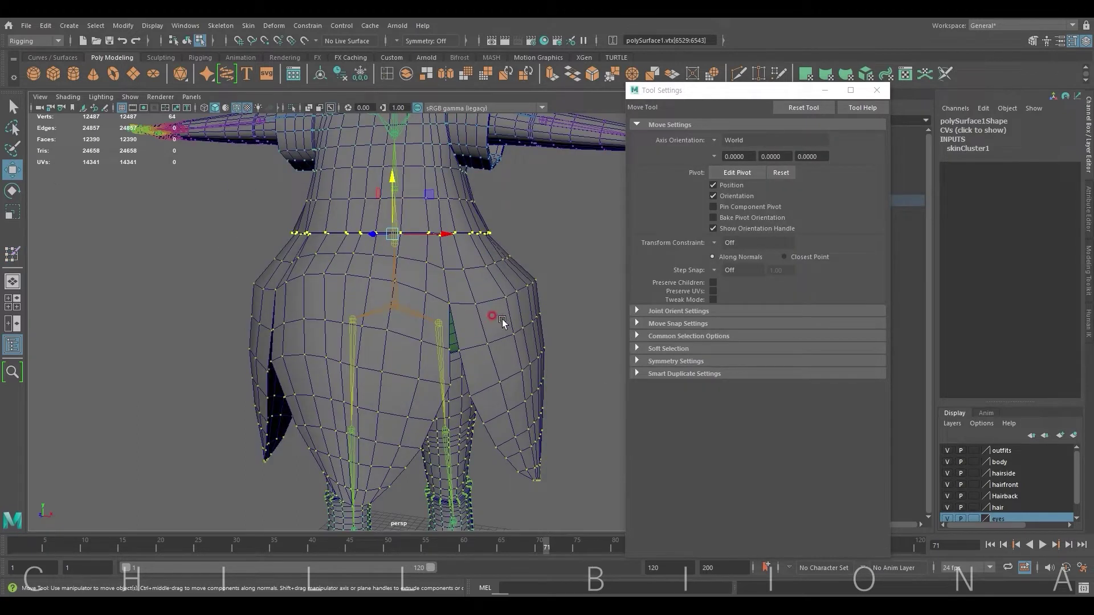
pyautogui.moveTo(442, 343); pyautogui.dragTo(454, 333, button='right')
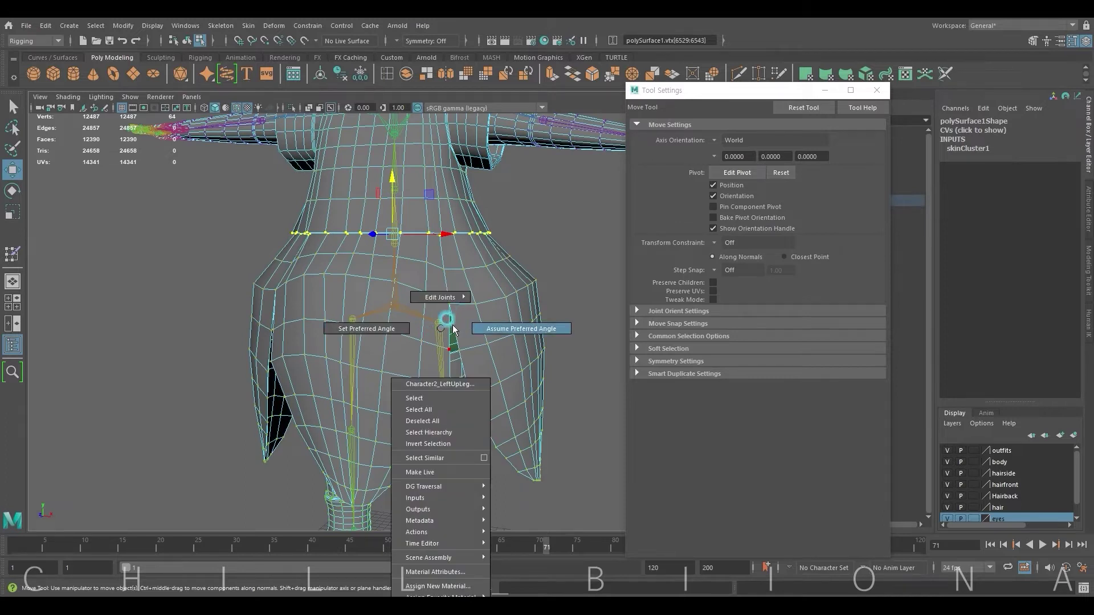
pyautogui.click(466, 289)
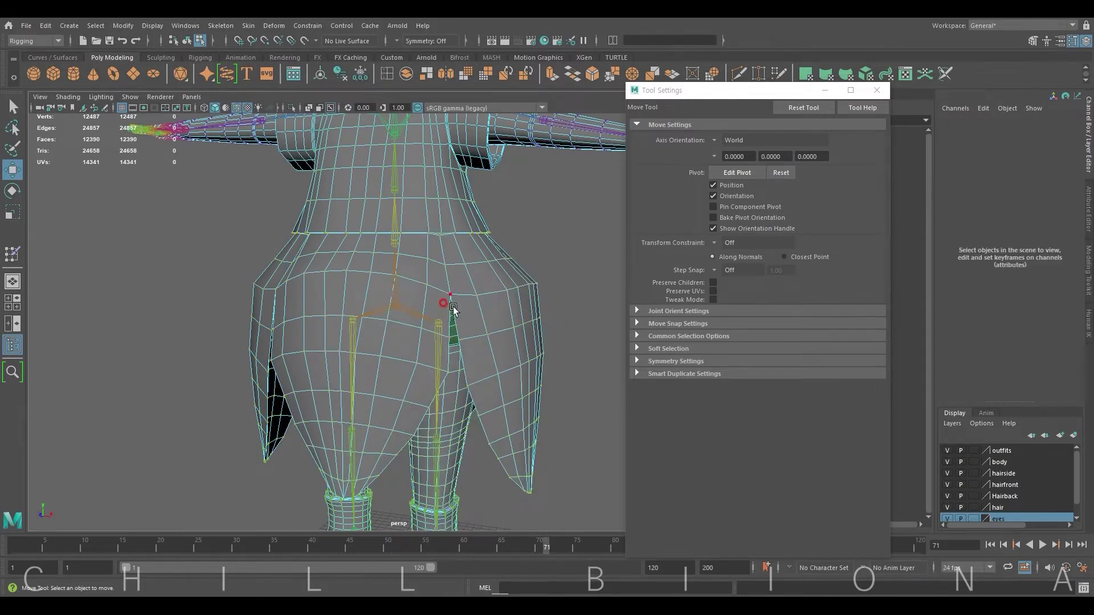
pyautogui.rightClick(477, 282)
pyautogui.click(437, 326)
pyautogui.press('e')
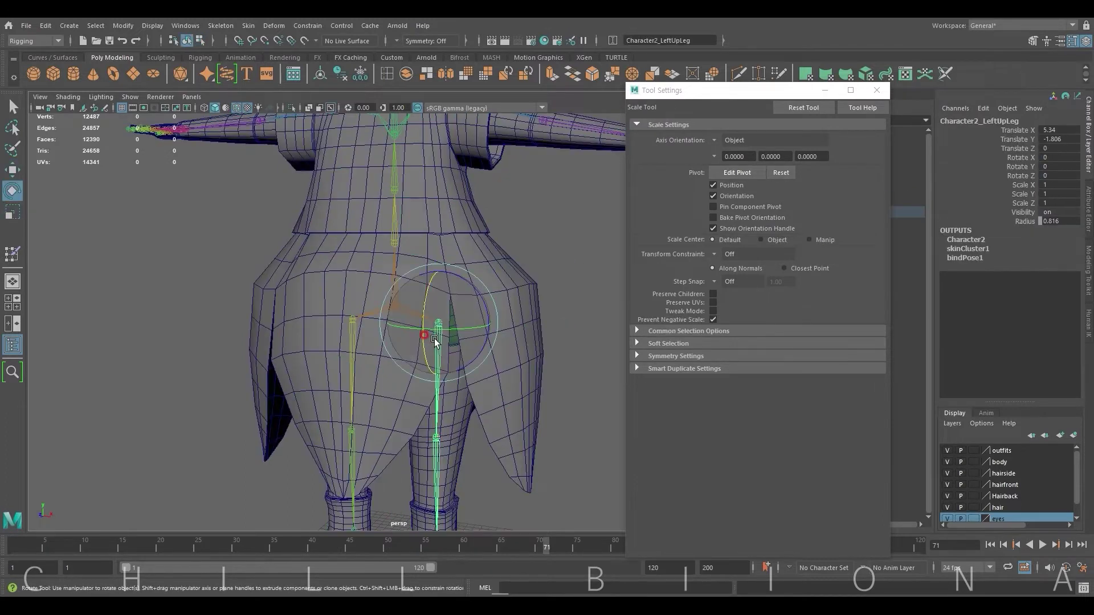
pyautogui.moveTo(435, 341); pyautogui.dragTo(442, 267)
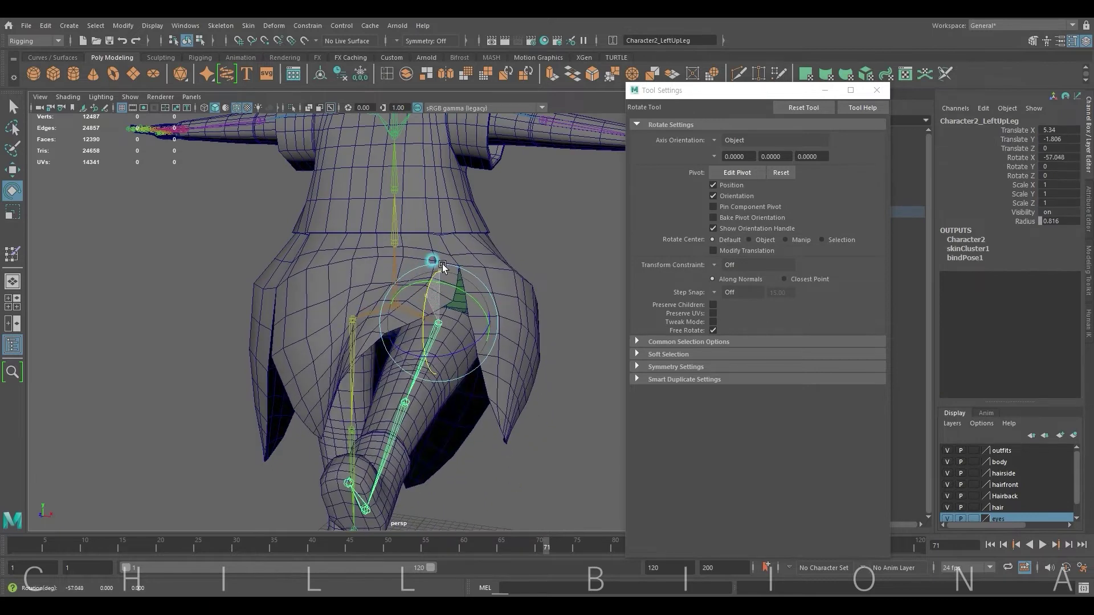
pyautogui.moveTo(443, 266)
pyautogui.mouseDown()
pyautogui.moveTo(504, 318)
pyautogui.moveTo(562, 289)
pyautogui.moveTo(520, 310)
pyautogui.mouseUp()
pyautogui.hotkey('ctrl', 'z')
pyautogui.hotkey('ctrl', 'z')
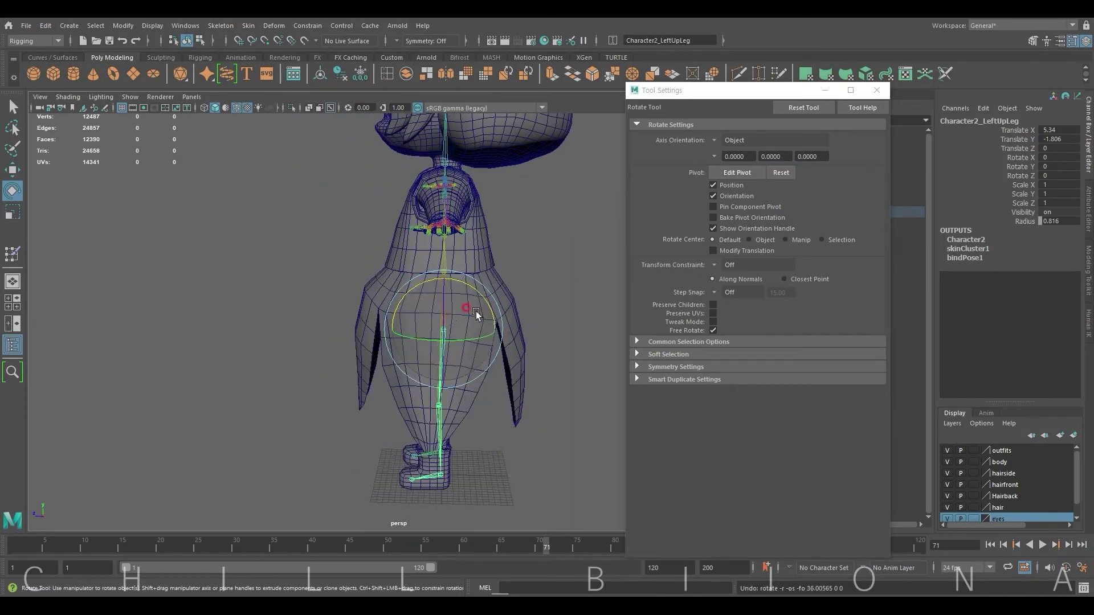
# Step: Select Character2_RightUpLeg together with the character mesh
pyautogui.moveTo(444, 316)
pyautogui.keyDown('alt'); pyautogui.mouseDown()
pyautogui.moveTo(349, 339)
pyautogui.moveTo(356, 292)
pyautogui.moveTo(505, 323)
pyautogui.mouseUp(); pyautogui.keyUp('alt')
pyautogui.click(360, 349)
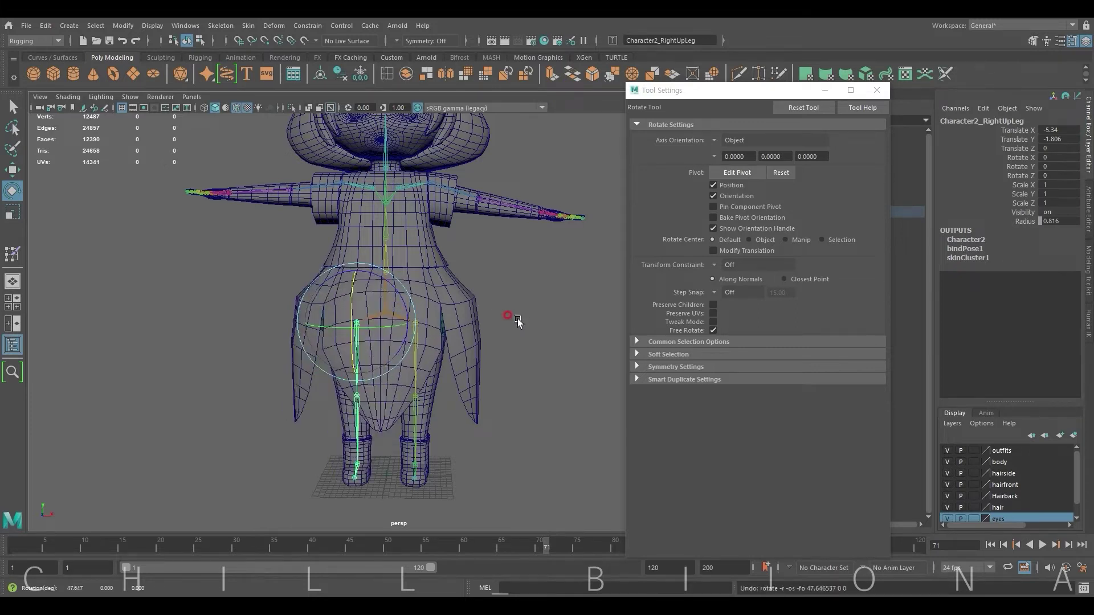
pyautogui.click(399, 194)
# Step: Test-rotate Character2_RightUpLeg forward, then undo the rotation
pyautogui.click(248, 26)
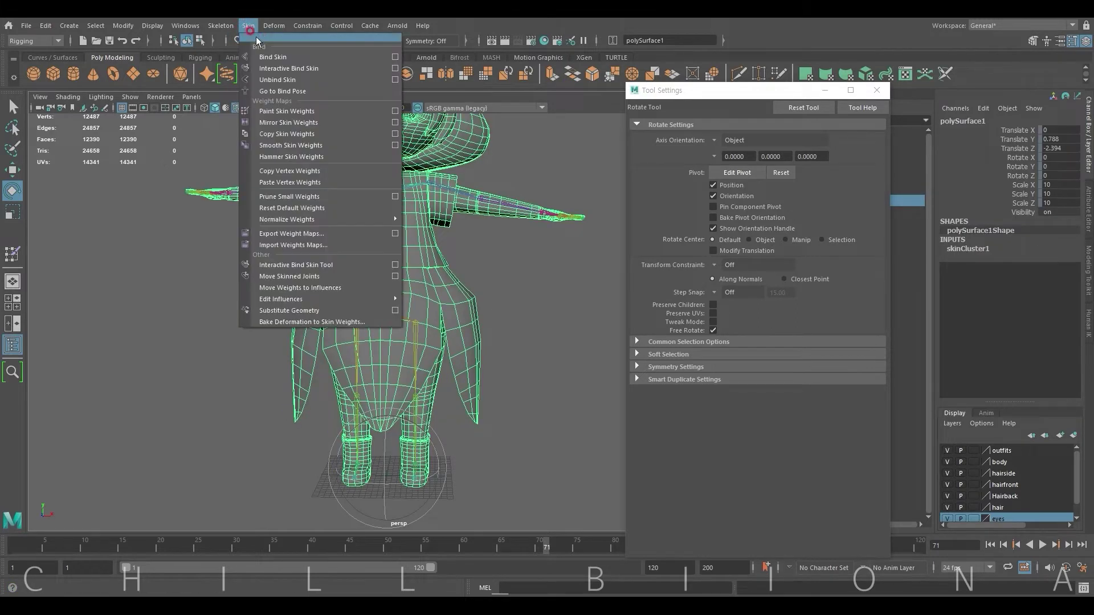
pyautogui.click(288, 123)
pyautogui.click(501, 298)
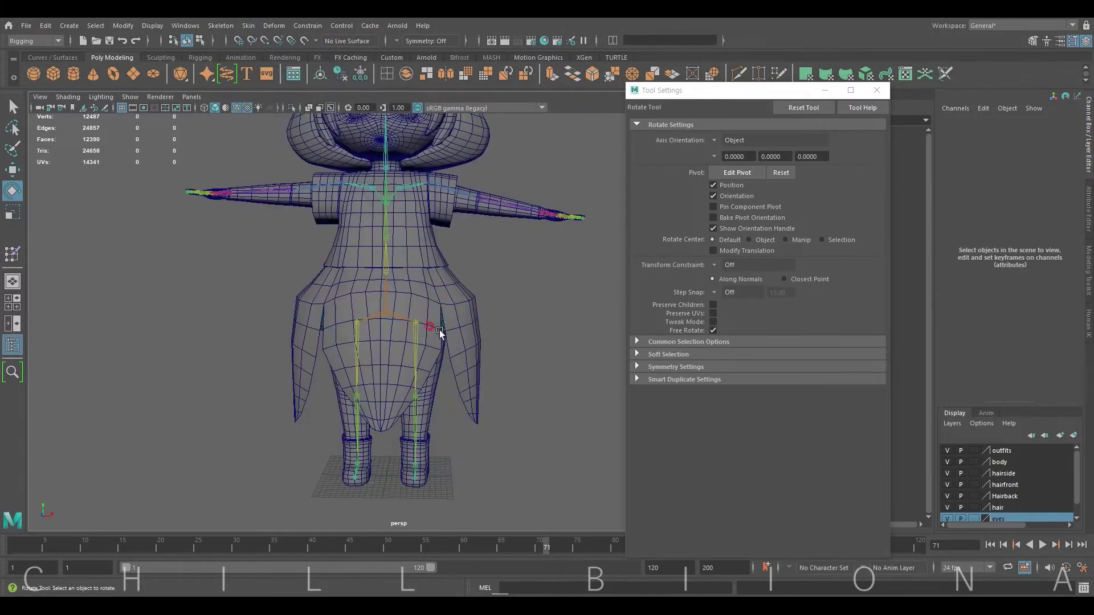
pyautogui.click(355, 340)
pyautogui.moveTo(355, 341); pyautogui.dragTo(359, 302)
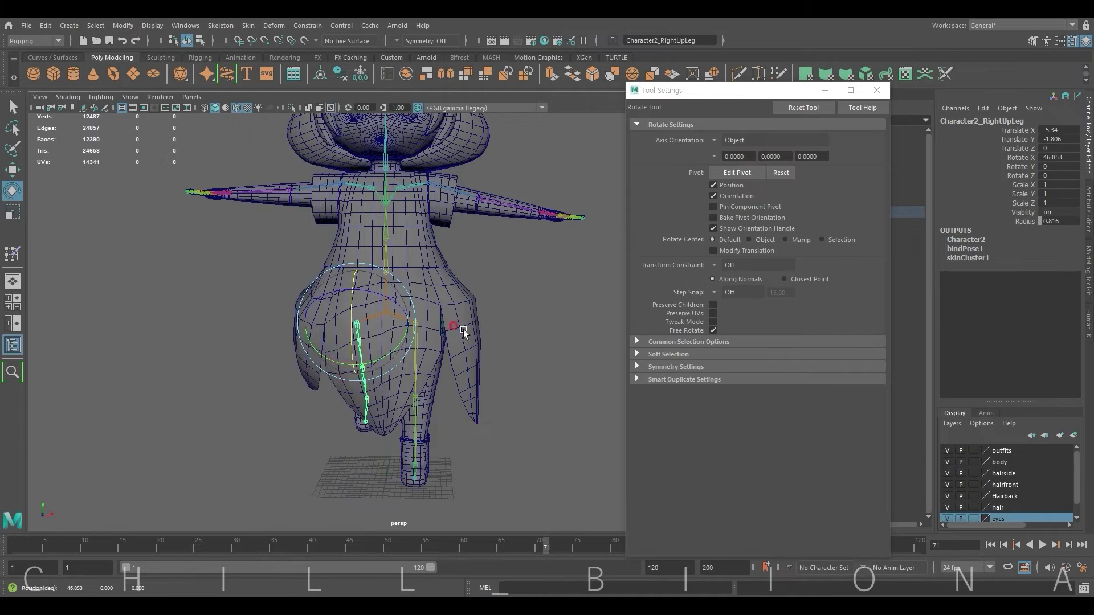
pyautogui.moveTo(459, 330)
pyautogui.keyDown('alt'); pyautogui.mouseDown()
pyautogui.moveTo(558, 330)
pyautogui.moveTo(463, 333)
pyautogui.mouseUp(); pyautogui.keyUp('alt')
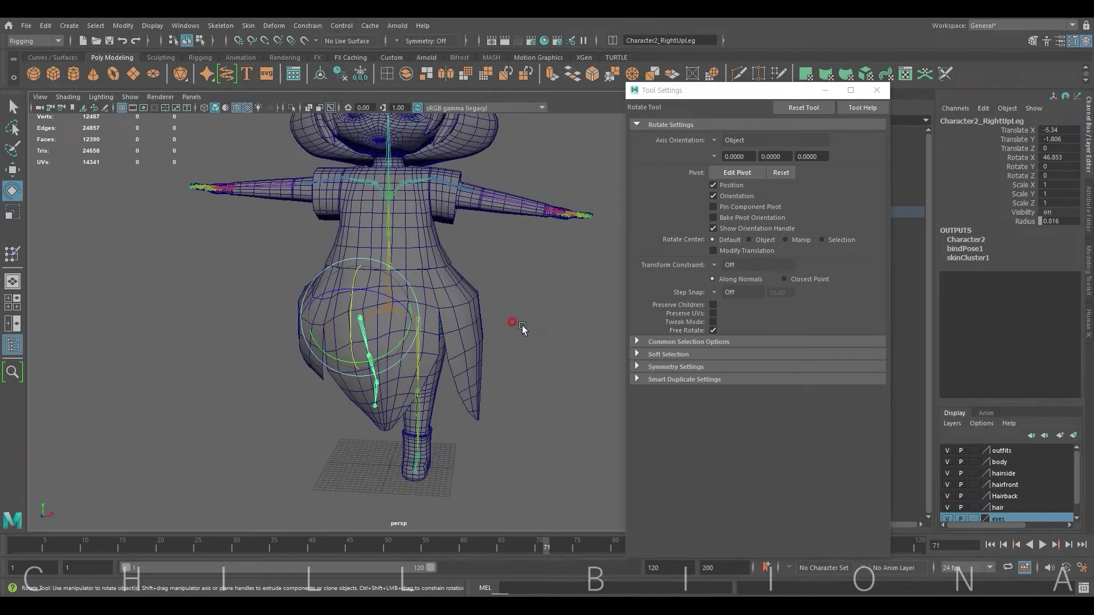
pyautogui.hotkey('ctrl', 'z')
pyautogui.hotkey('ctrl', 'z')
pyautogui.hotkey('ctrl', 'z')
# Step: Swing Character2_LeftUpLeg outward to Rotate Z 61.27 to check the hip and skirt
pyautogui.click(421, 344)
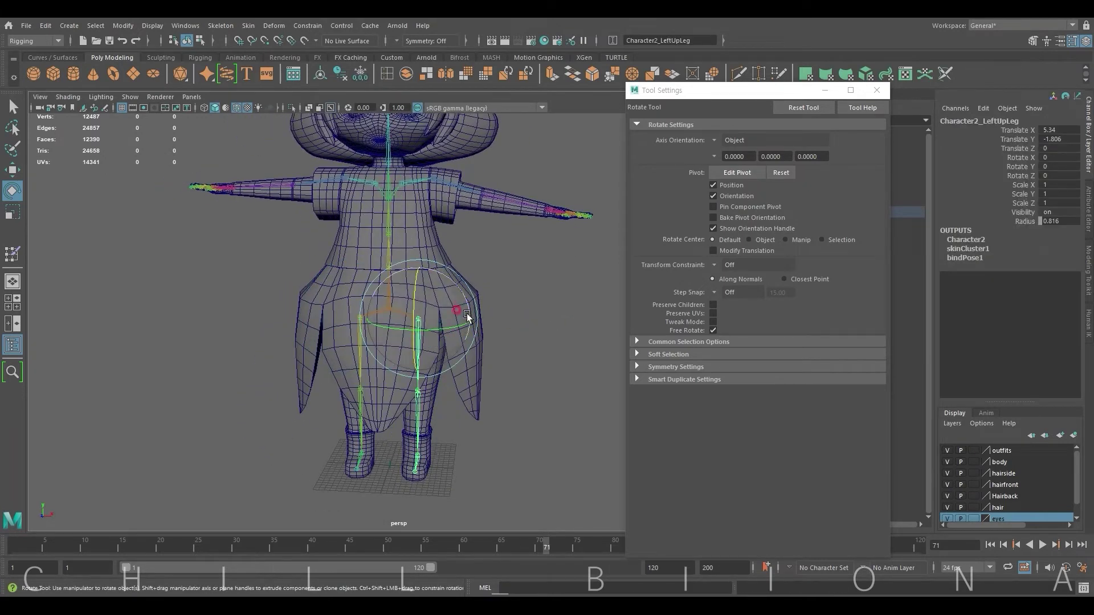
pyautogui.moveTo(466, 314)
pyautogui.mouseDown()
pyautogui.moveTo(446, 282)
pyautogui.moveTo(467, 302)
pyautogui.mouseUp()
pyautogui.moveTo(533, 285)
pyautogui.keyDown('alt'); pyautogui.mouseDown()
pyautogui.moveTo(333, 313)
pyautogui.moveTo(256, 305)
pyautogui.mouseUp(); pyautogui.keyUp('alt')
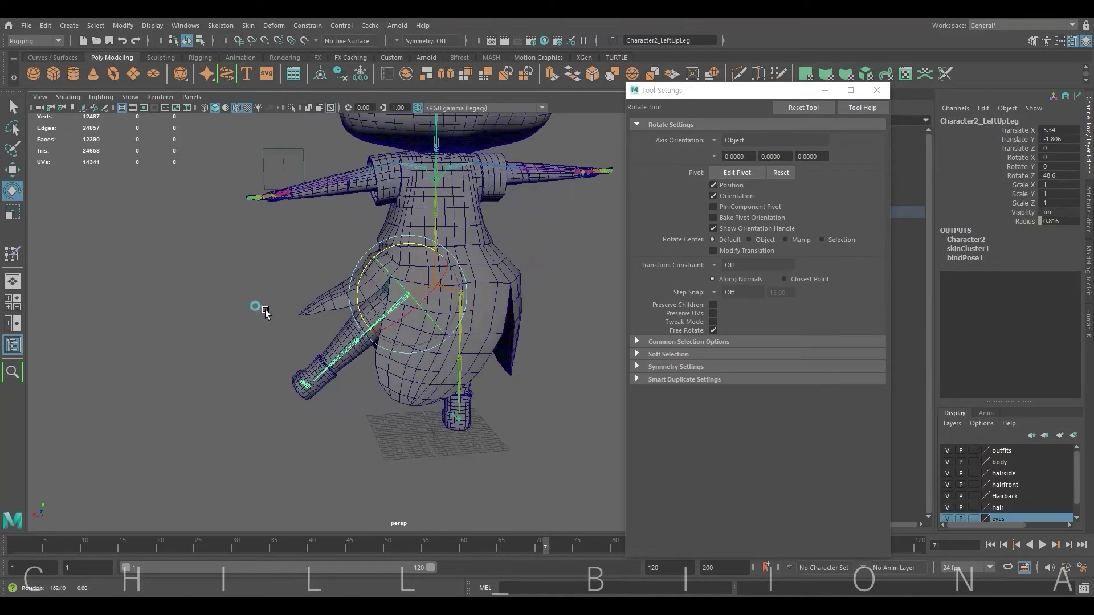
pyautogui.moveTo(393, 249)
pyautogui.mouseDown()
pyautogui.moveTo(648, 307)
pyautogui.moveTo(501, 292)
pyautogui.moveTo(525, 269)
pyautogui.moveTo(447, 207)
pyautogui.moveTo(378, 261)
pyautogui.mouseUp()
# Step: Return the left arm joint to horizontal and reselect the character mesh
pyautogui.click(446, 207)
pyautogui.click(362, 258)
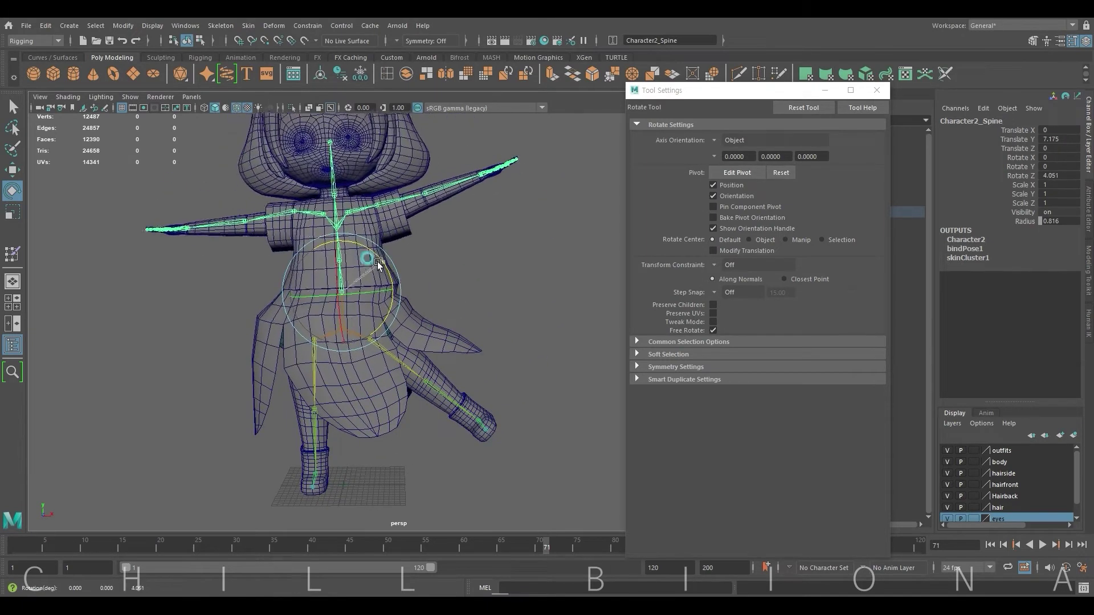
pyautogui.scroll(5, 377, 262)
pyautogui.click(434, 259)
pyautogui.scroll(-2, 434, 259)
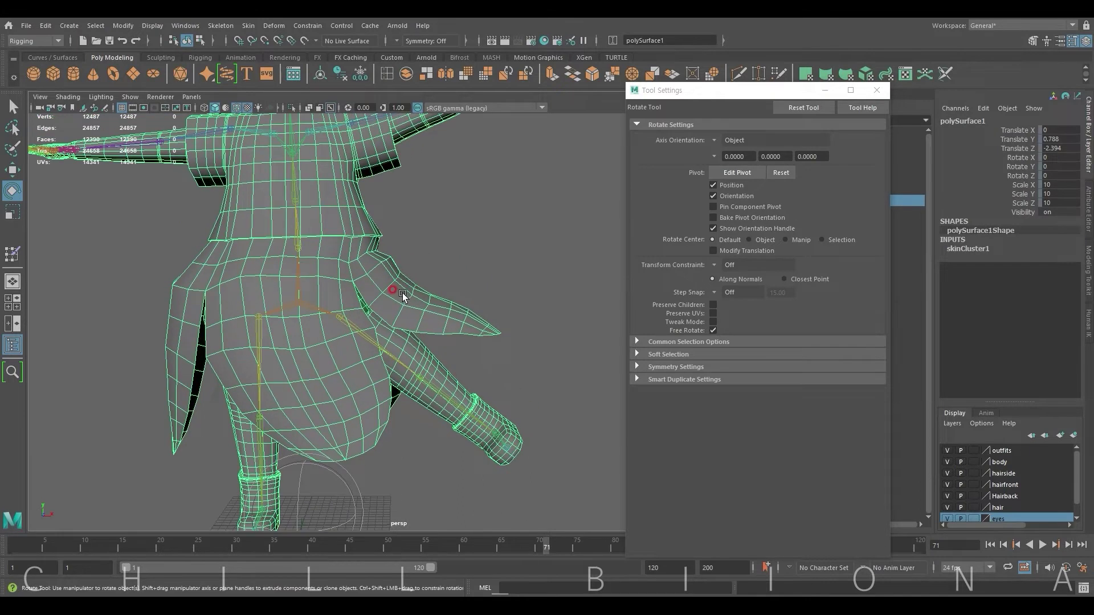
pyautogui.click(434, 258)
pyautogui.scroll(-3, 378, 224)
pyautogui.click(396, 168)
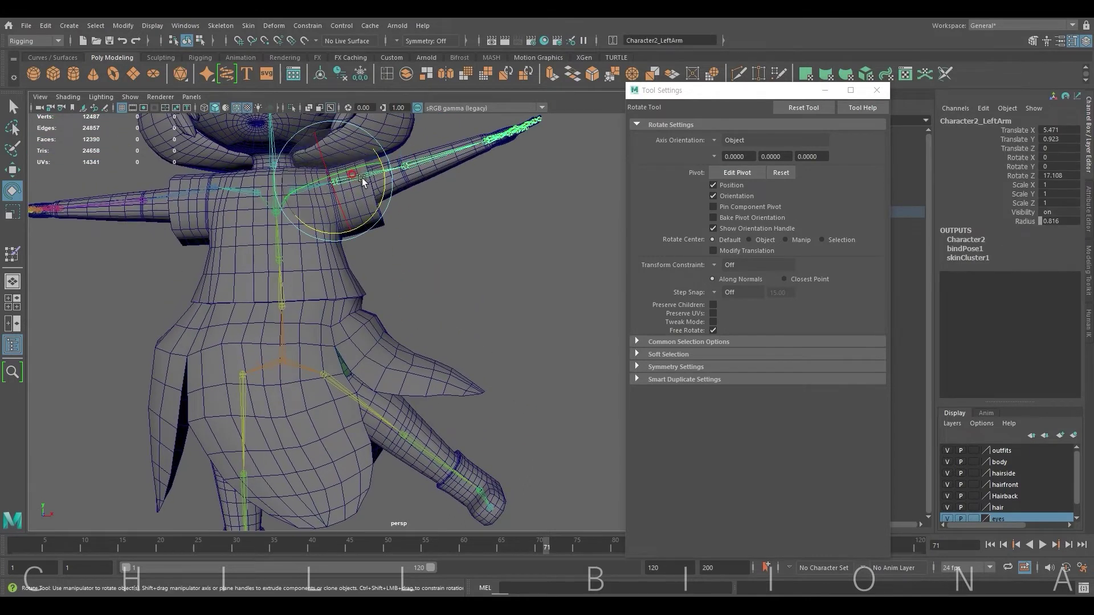
pyautogui.moveTo(362, 180); pyautogui.dragTo(436, 200, button='right')
pyautogui.click(319, 299)
# Step: Paint skin weights with the Character2_LeftLeg influence, reviewing the hips and legs from several angles
pyautogui.press('w')
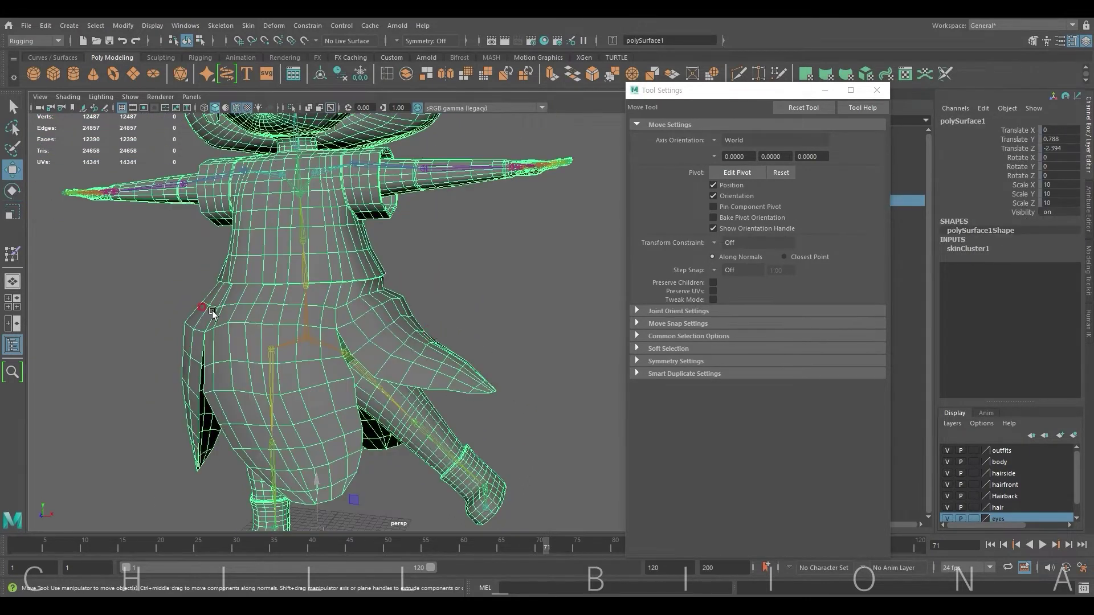
pyautogui.click(13, 253)
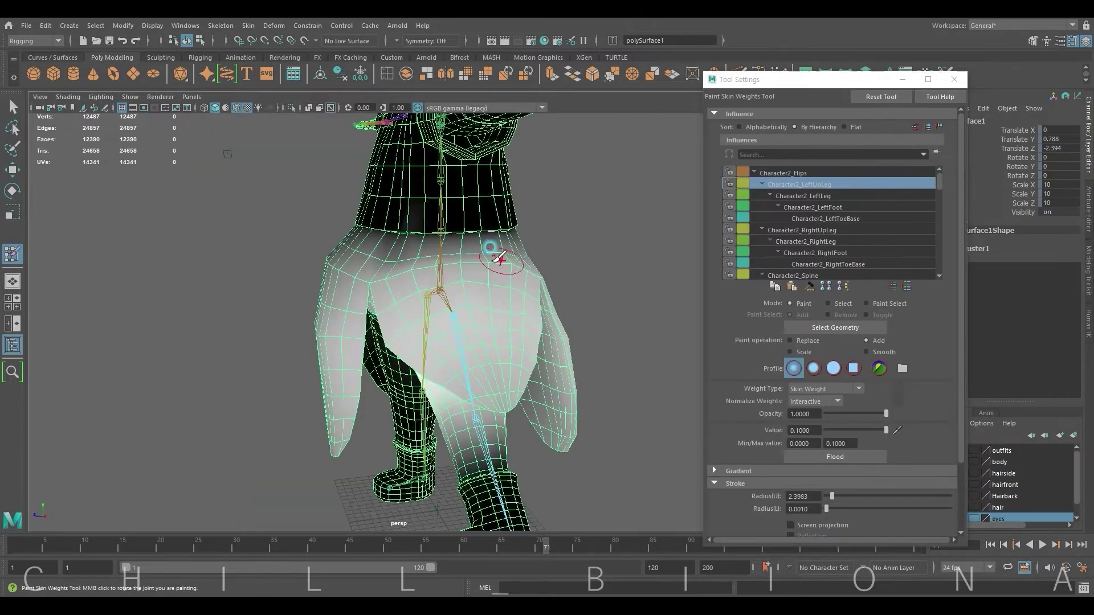
pyautogui.click(811, 194)
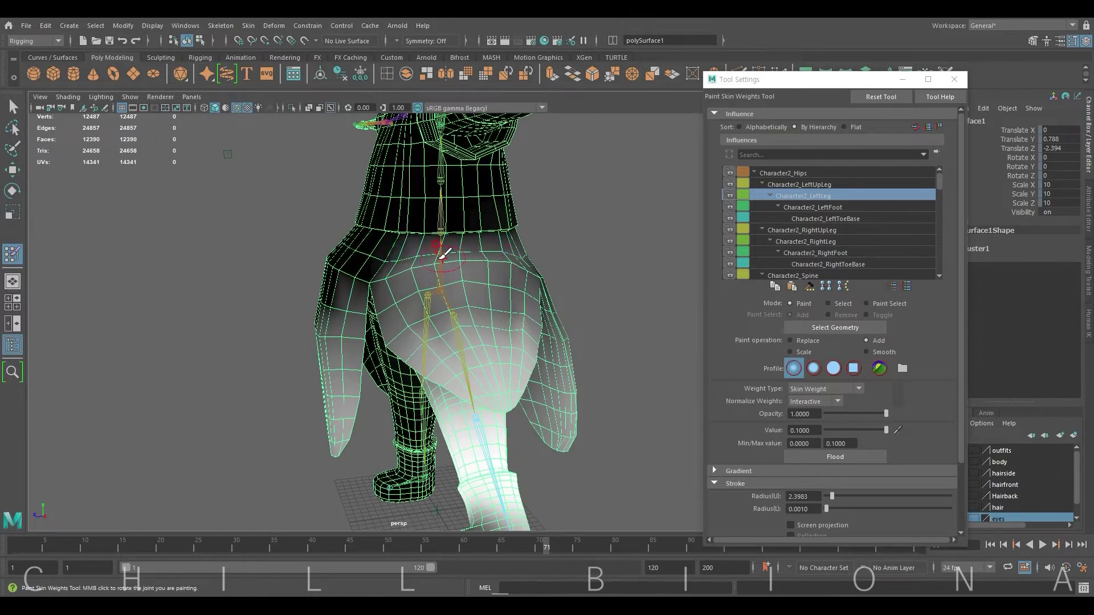
pyautogui.moveTo(482, 240)
pyautogui.keyDown('alt'); pyautogui.mouseDown()
pyautogui.moveTo(478, 262)
pyautogui.moveTo(426, 244)
pyautogui.mouseUp(); pyautogui.keyUp('alt')
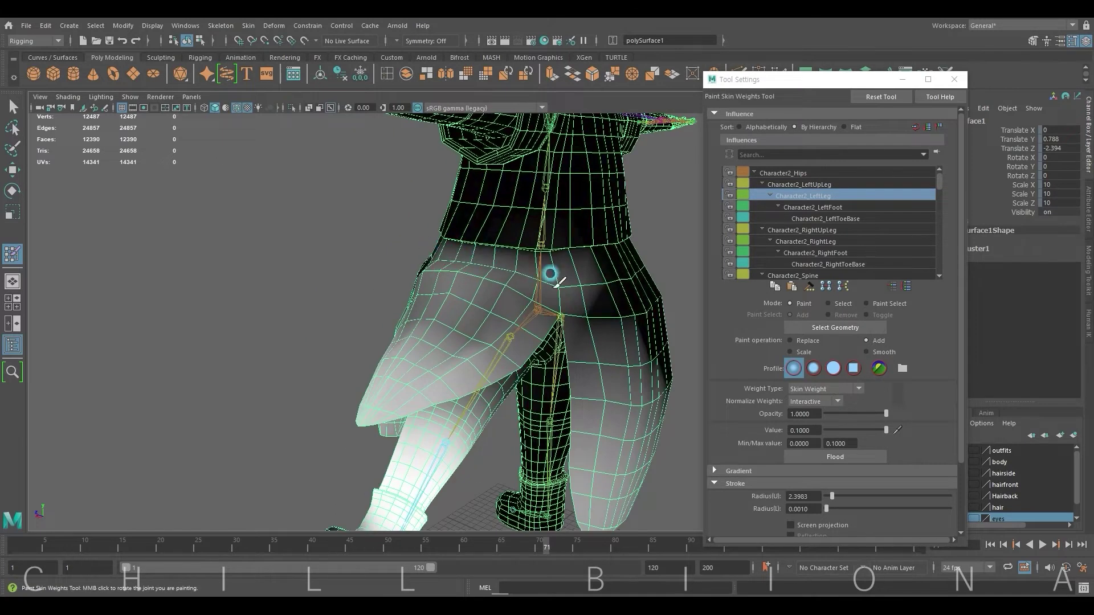
pyautogui.keyDown('alt'); pyautogui.moveTo(551, 275); pyautogui.dragTo(472, 260); pyautogui.keyUp('alt')
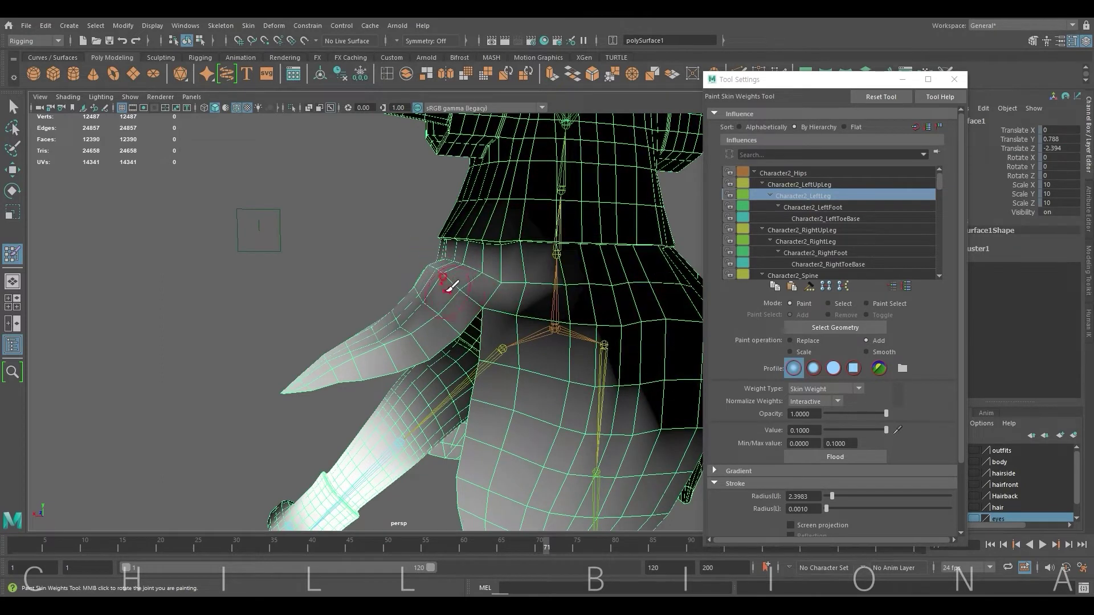
pyautogui.moveTo(450, 285)
pyautogui.keyDown('alt'); pyautogui.mouseDown()
pyautogui.moveTo(576, 288)
pyautogui.moveTo(455, 263)
pyautogui.mouseUp(); pyautogui.keyUp('alt')
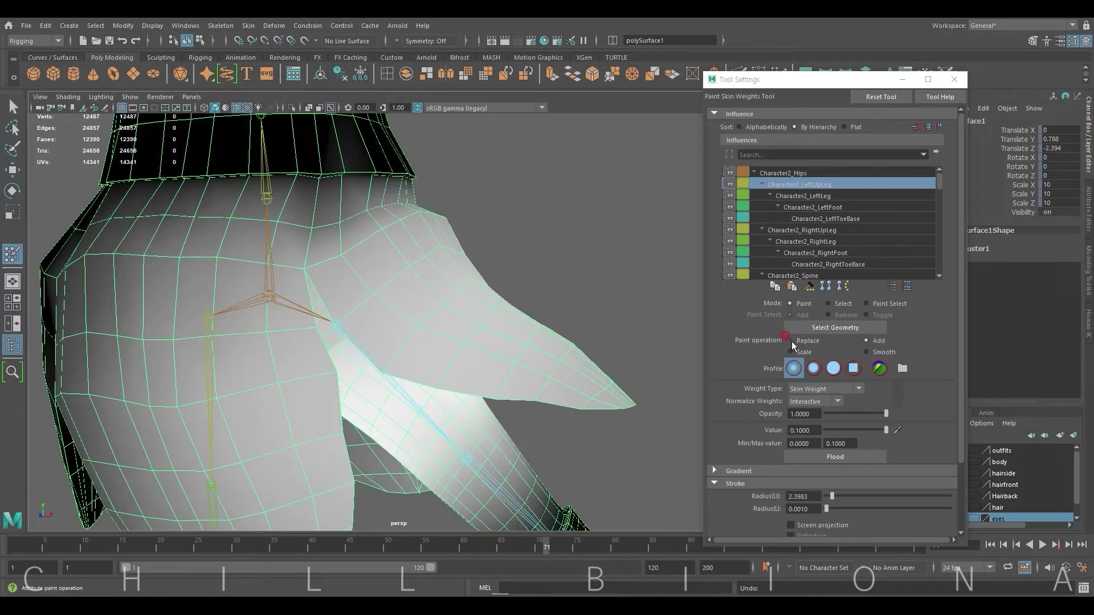
# Step: Lower the paint value to 0.1 and switch the operation to Smooth while reviewing the hips
pyautogui.moveTo(886, 430); pyautogui.dragTo(870, 430)
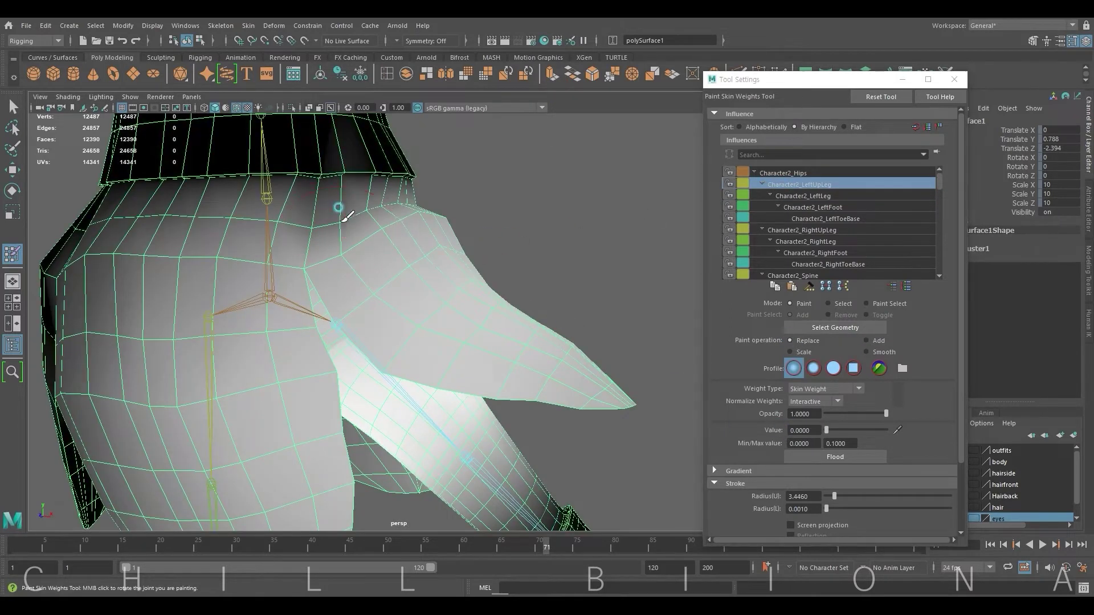
pyautogui.moveTo(428, 183)
pyautogui.keyDown('alt'); pyautogui.mouseDown()
pyautogui.moveTo(423, 234)
pyautogui.moveTo(383, 195)
pyautogui.mouseUp(); pyautogui.keyUp('alt')
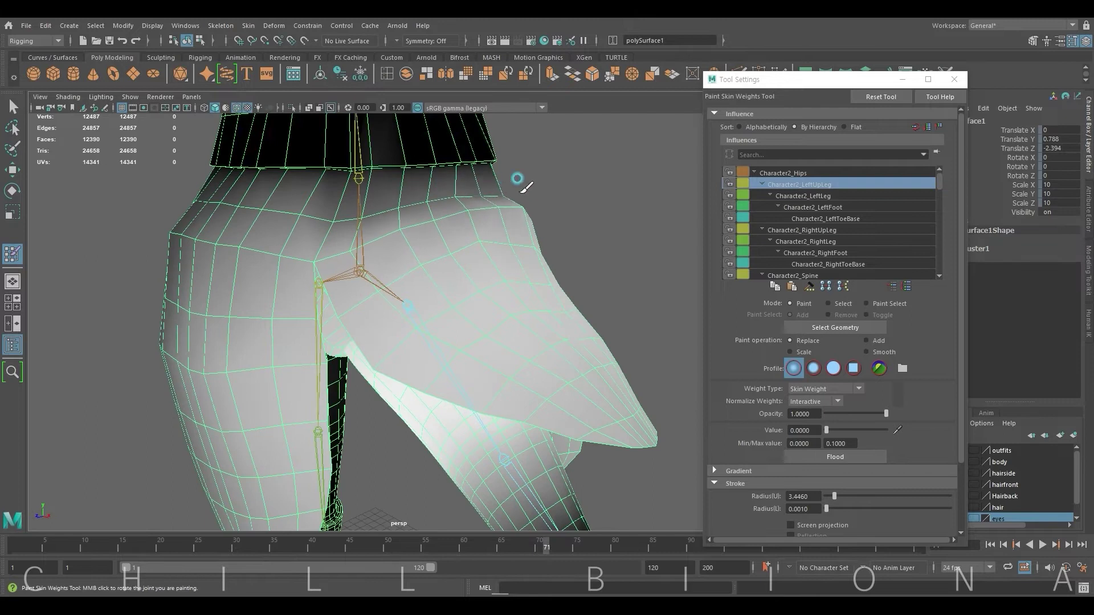
pyautogui.moveTo(505, 183)
pyautogui.keyDown('alt'); pyautogui.mouseDown()
pyautogui.moveTo(547, 205)
pyautogui.moveTo(467, 231)
pyautogui.moveTo(583, 222)
pyautogui.mouseUp(); pyautogui.keyUp('alt')
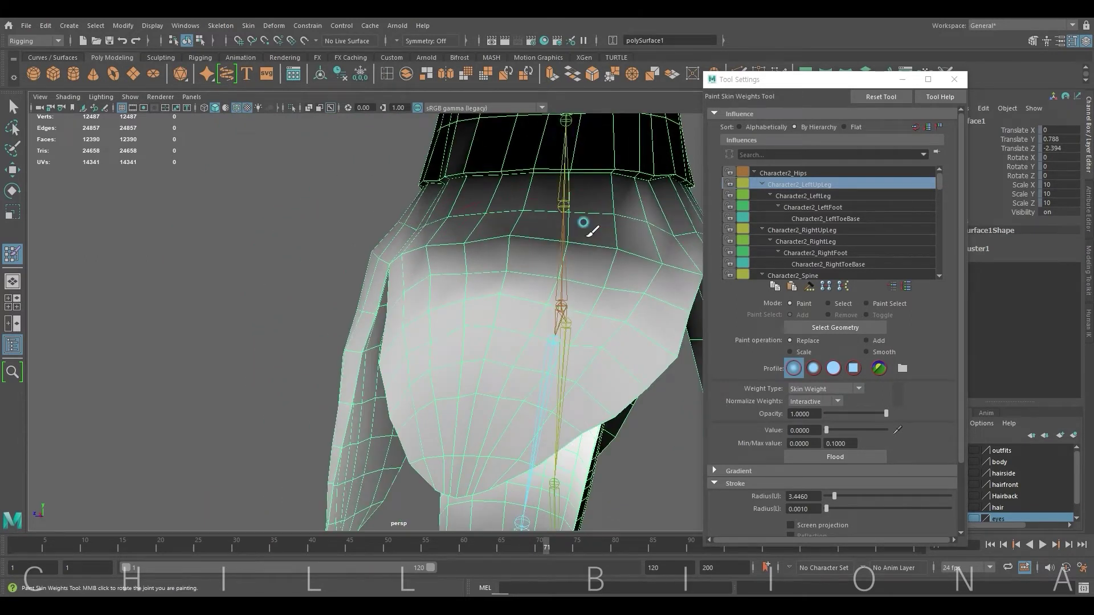
pyautogui.moveTo(500, 224)
pyautogui.keyDown('alt'); pyautogui.mouseDown()
pyautogui.moveTo(448, 241)
pyautogui.moveTo(391, 283)
pyautogui.moveTo(416, 279)
pyautogui.mouseUp(); pyautogui.keyUp('alt')
pyautogui.keyDown('alt'); pyautogui.moveTo(512, 242); pyautogui.dragTo(500, 243); pyautogui.keyUp('alt')
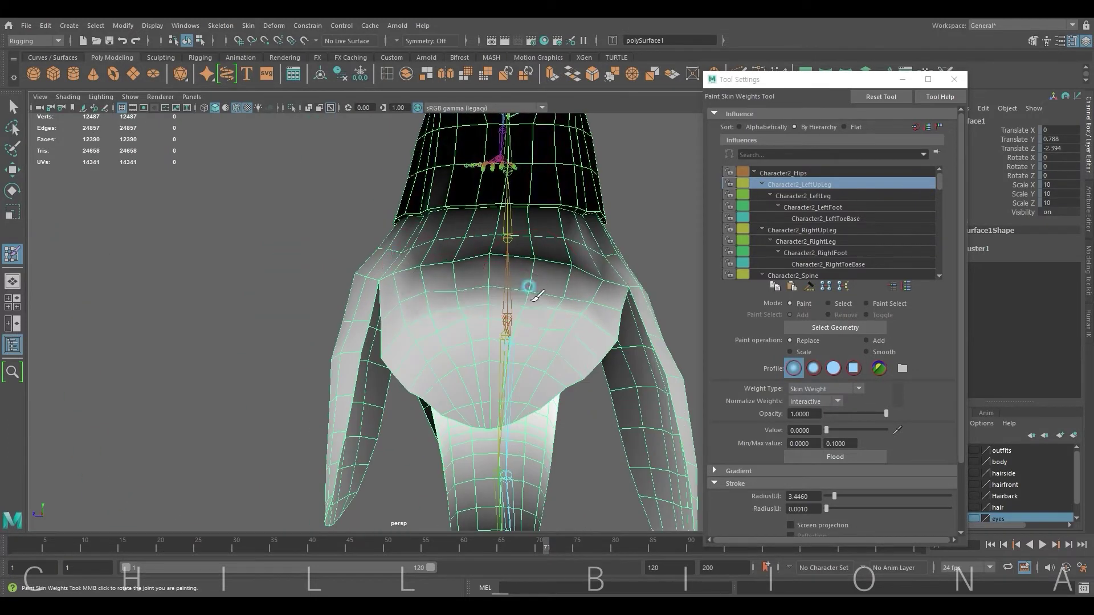
pyautogui.click(867, 352)
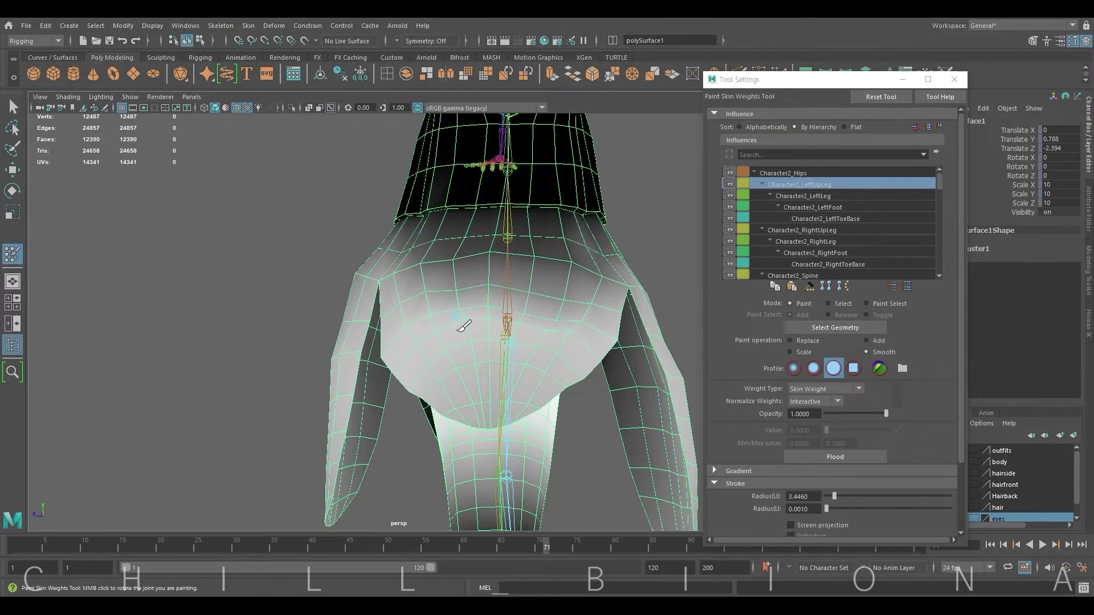
pyautogui.keyDown('alt'); pyautogui.moveTo(464, 326); pyautogui.dragTo(385, 242); pyautogui.keyUp('alt')
pyautogui.moveTo(476, 257)
pyautogui.keyDown('alt'); pyautogui.mouseDown()
pyautogui.moveTo(526, 246)
pyautogui.moveTo(581, 261)
pyautogui.moveTo(471, 288)
pyautogui.moveTo(422, 275)
pyautogui.mouseUp(); pyautogui.keyUp('alt')
# Step: Add Character2_LeftLeg weight onto the hip area and exit weight painting
pyautogui.click(828, 196)
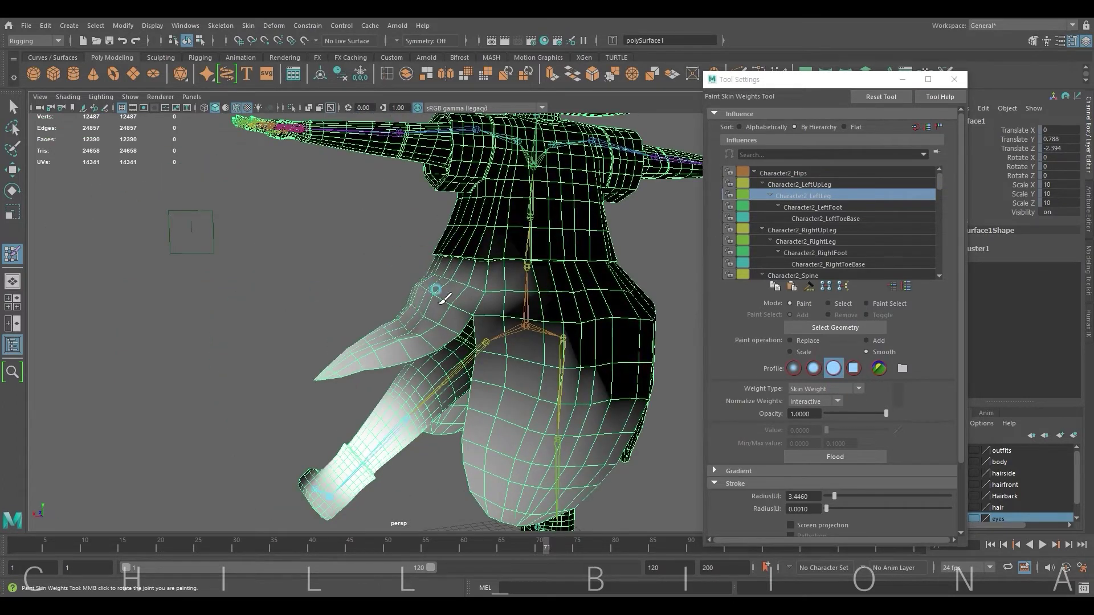
pyautogui.keyDown('alt'); pyautogui.moveTo(468, 300); pyautogui.dragTo(462, 281); pyautogui.keyUp('alt')
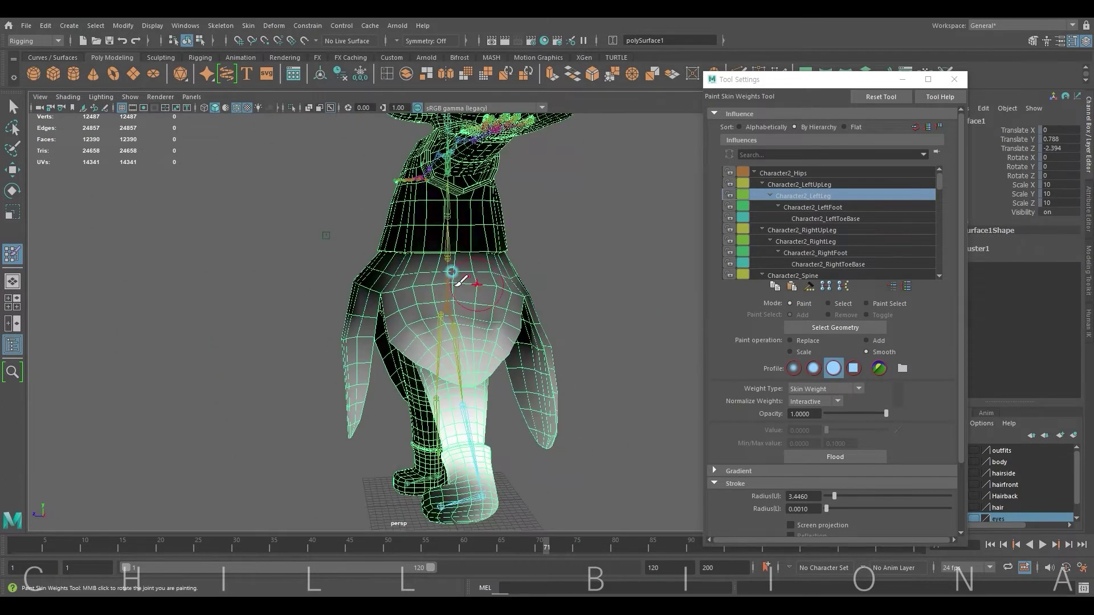
pyautogui.click(864, 340)
pyautogui.moveTo(498, 311)
pyautogui.mouseDown()
pyautogui.moveTo(422, 307)
pyautogui.moveTo(481, 297)
pyautogui.moveTo(530, 308)
pyautogui.moveTo(575, 276)
pyautogui.moveTo(494, 279)
pyautogui.mouseUp()
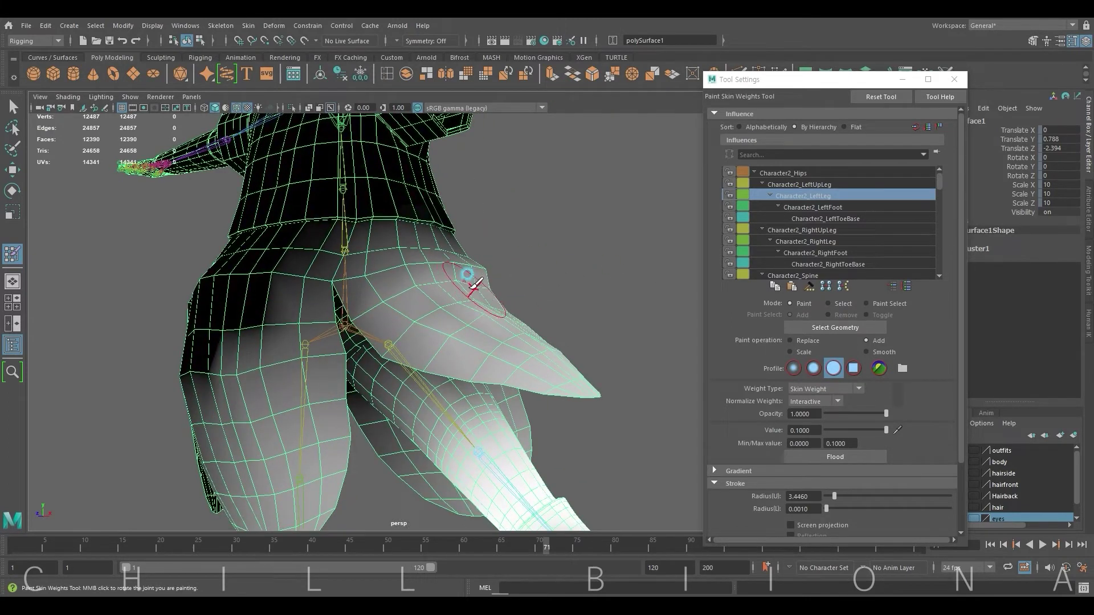
pyautogui.click(16, 170)
# Step: Select the edge loop across the hips plus one extra edge
pyautogui.moveTo(409, 263); pyautogui.dragTo(406, 237, button='right')
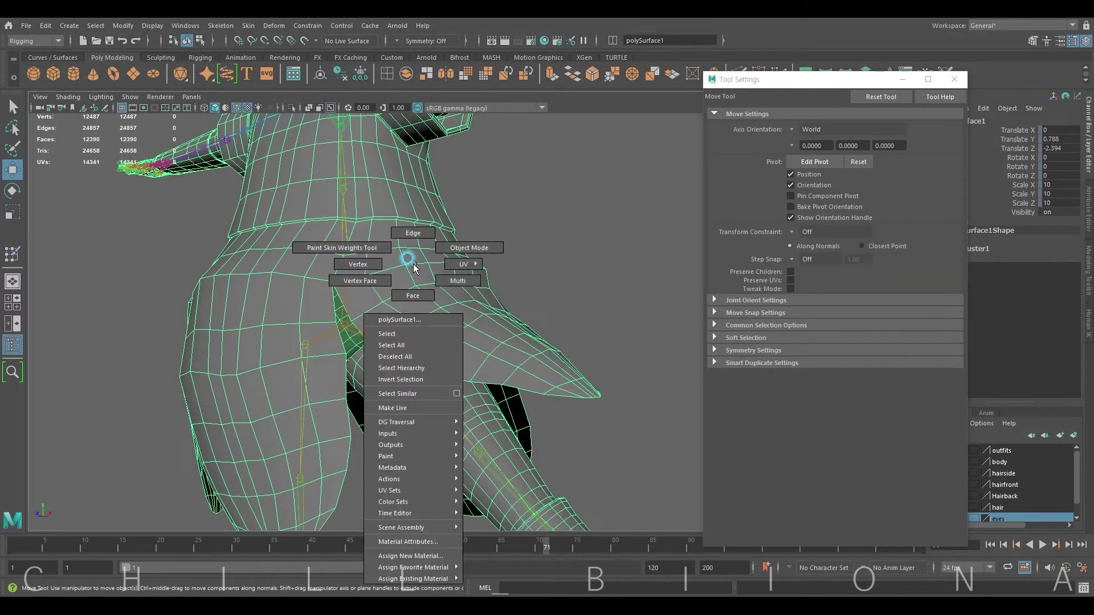
pyautogui.click(393, 272)
pyautogui.keyDown('alt'); pyautogui.moveTo(399, 279); pyautogui.dragTo(450, 285); pyautogui.keyUp('alt')
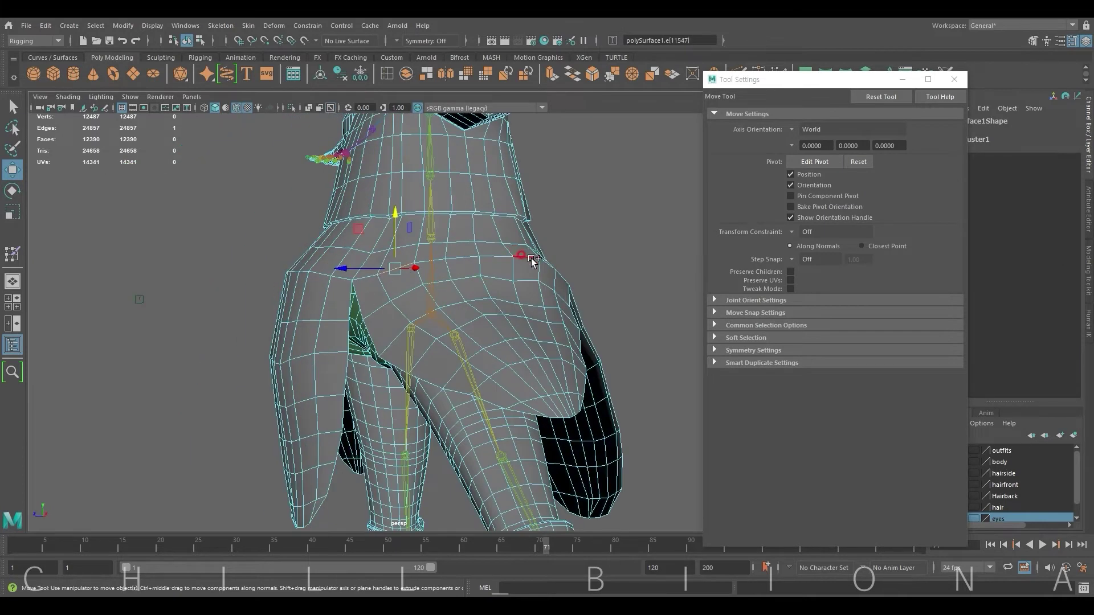
pyautogui.keyDown('shift'); pyautogui.doubleClick(548, 262); pyautogui.keyUp('shift')
pyautogui.moveTo(548, 262)
pyautogui.keyDown('alt'); pyautogui.mouseDown()
pyautogui.moveTo(482, 276)
pyautogui.moveTo(375, 275)
pyautogui.moveTo(598, 293)
pyautogui.mouseUp(); pyautogui.keyUp('alt')
pyautogui.keyDown('shift'); pyautogui.click(375, 275); pyautogui.keyUp('shift')
# Step: Flood the hip edges' Character2_LeftLeg weights with Smooth, then Add, then Smooth again
pyautogui.press('y')
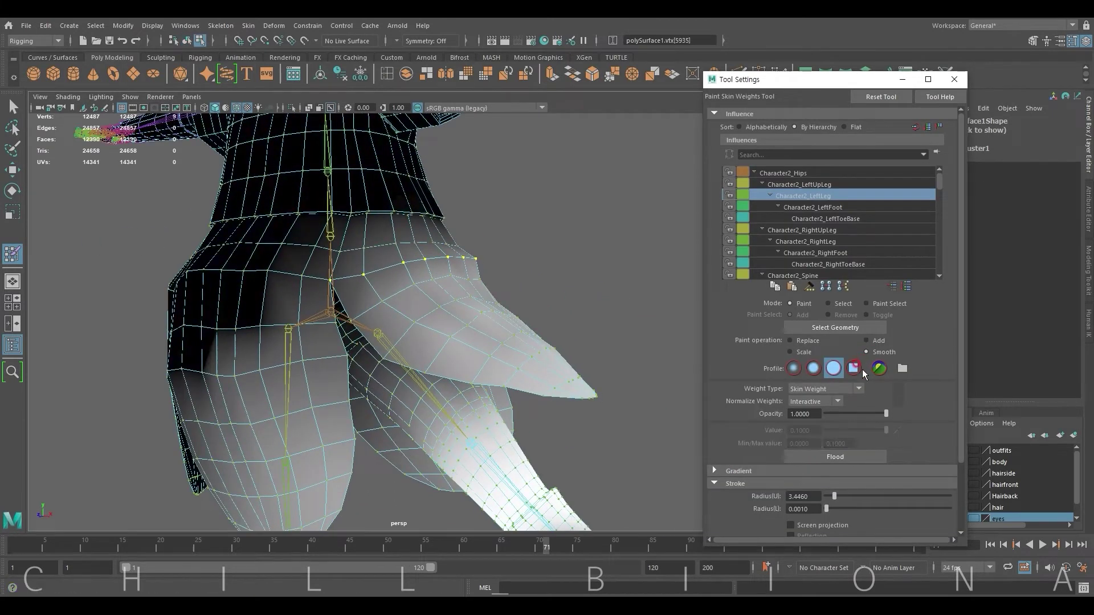
pyautogui.click(849, 454)
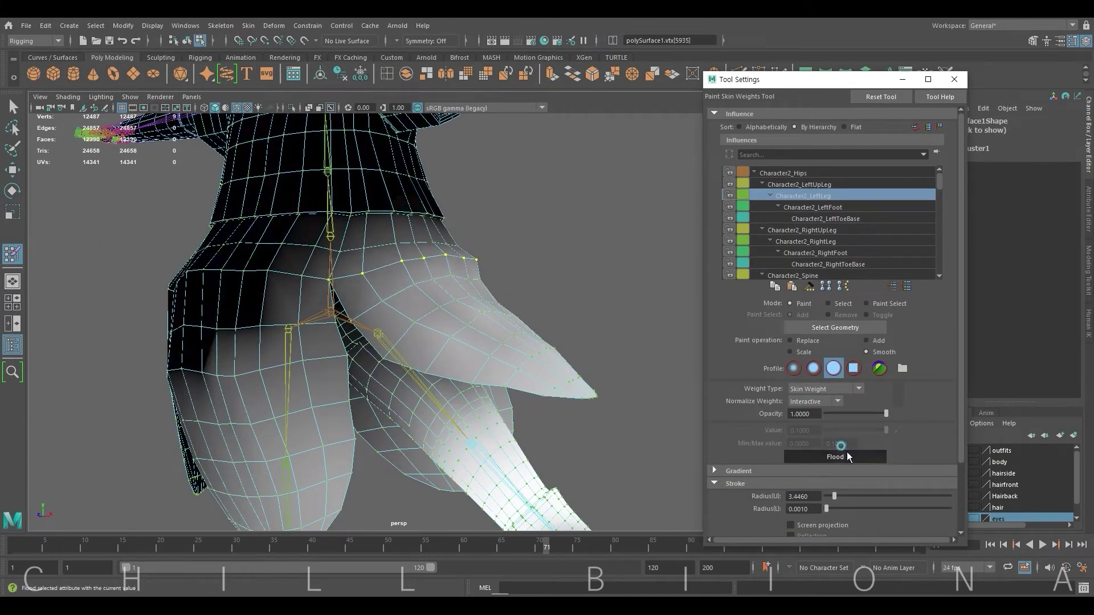
pyautogui.moveTo(495, 339)
pyautogui.keyDown('alt'); pyautogui.mouseDown()
pyautogui.moveTo(488, 354)
pyautogui.moveTo(431, 262)
pyautogui.mouseUp(); pyautogui.keyUp('alt')
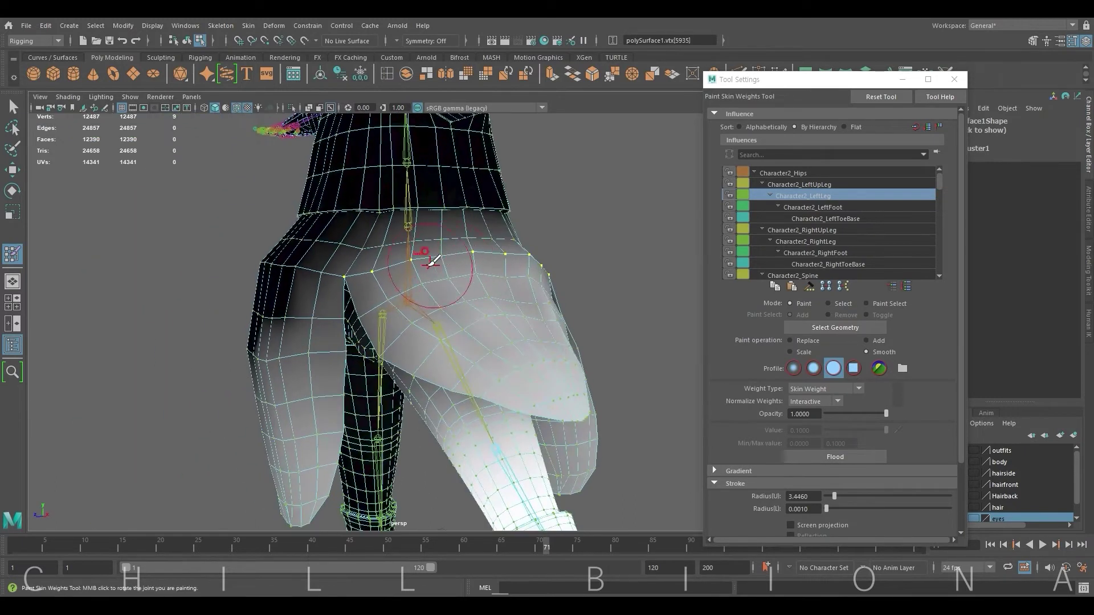
pyautogui.click(866, 340)
pyautogui.click(846, 457)
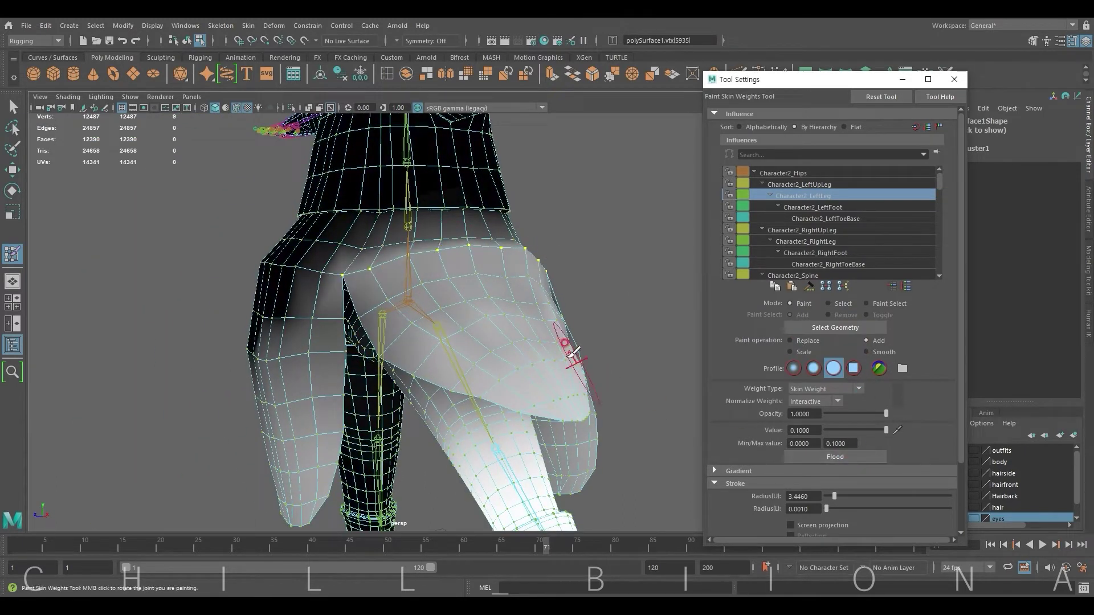
pyautogui.keyDown('alt'); pyautogui.moveTo(561, 342); pyautogui.dragTo(622, 350); pyautogui.keyUp('alt')
pyautogui.keyDown('alt'); pyautogui.moveTo(547, 359); pyautogui.dragTo(567, 353); pyautogui.keyUp('alt')
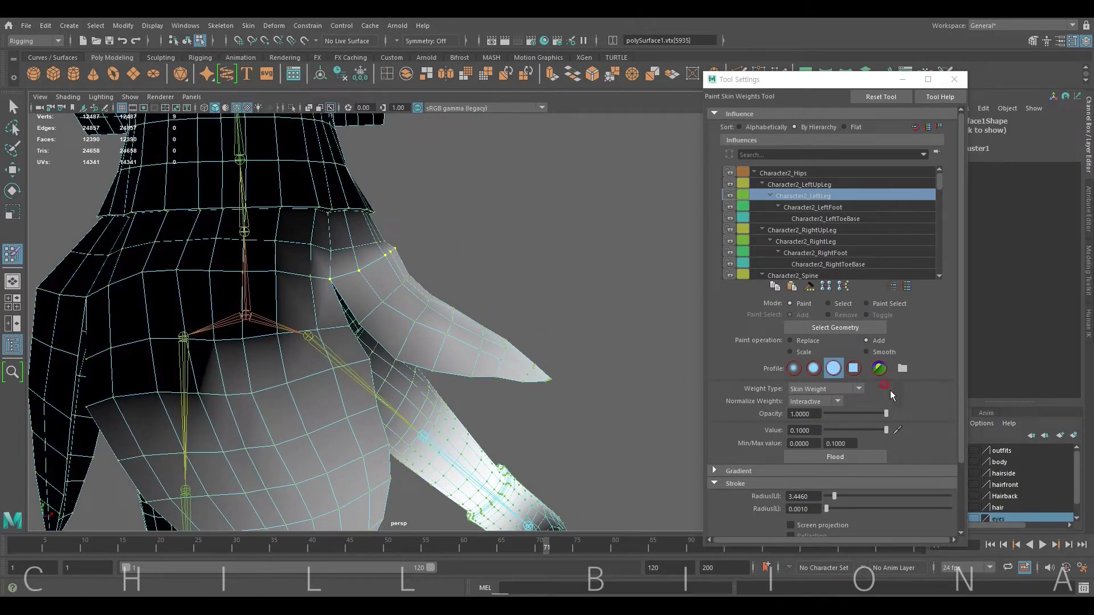
pyautogui.click(866, 352)
pyautogui.click(853, 454)
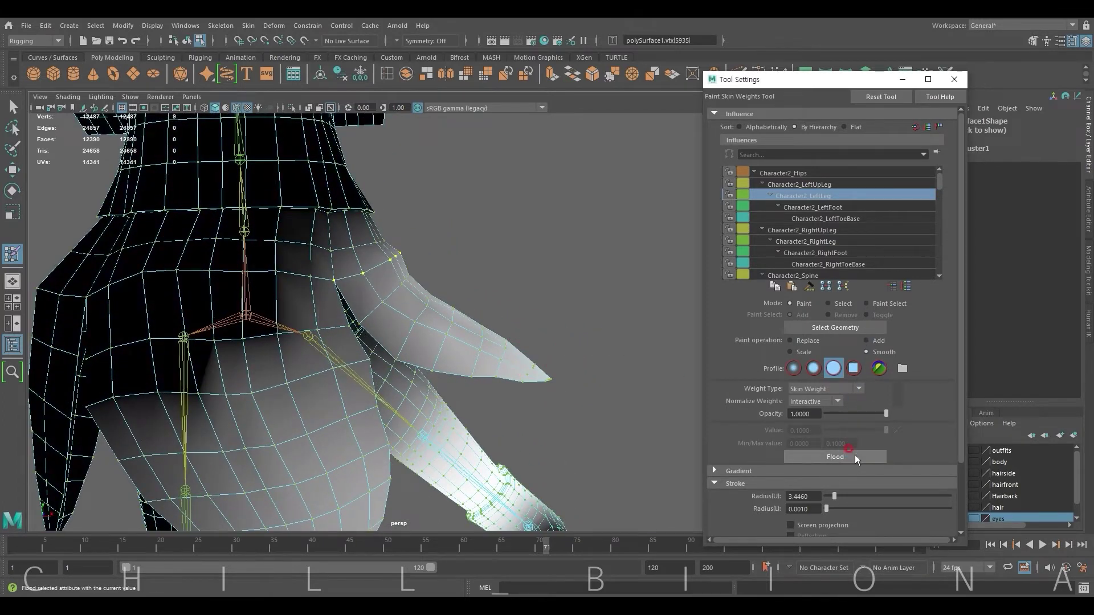
# Step: Flood-replace the hip edges' left-leg weight with 0, then smooth it once more
pyautogui.keyDown('alt'); pyautogui.moveTo(533, 349); pyautogui.dragTo(410, 362); pyautogui.keyUp('alt')
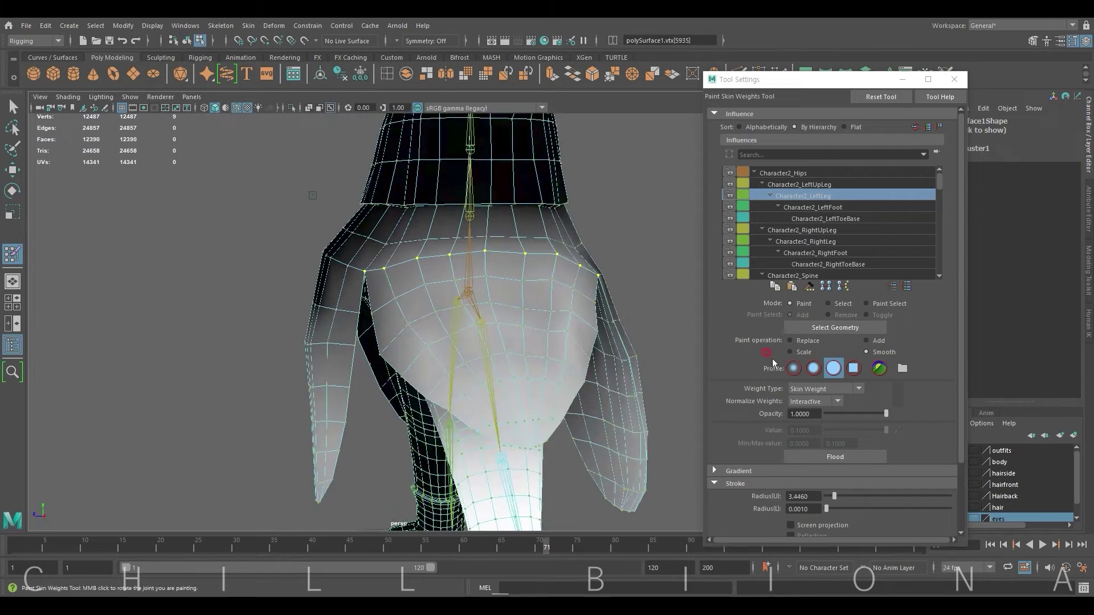
pyautogui.click(790, 341)
pyautogui.click(833, 457)
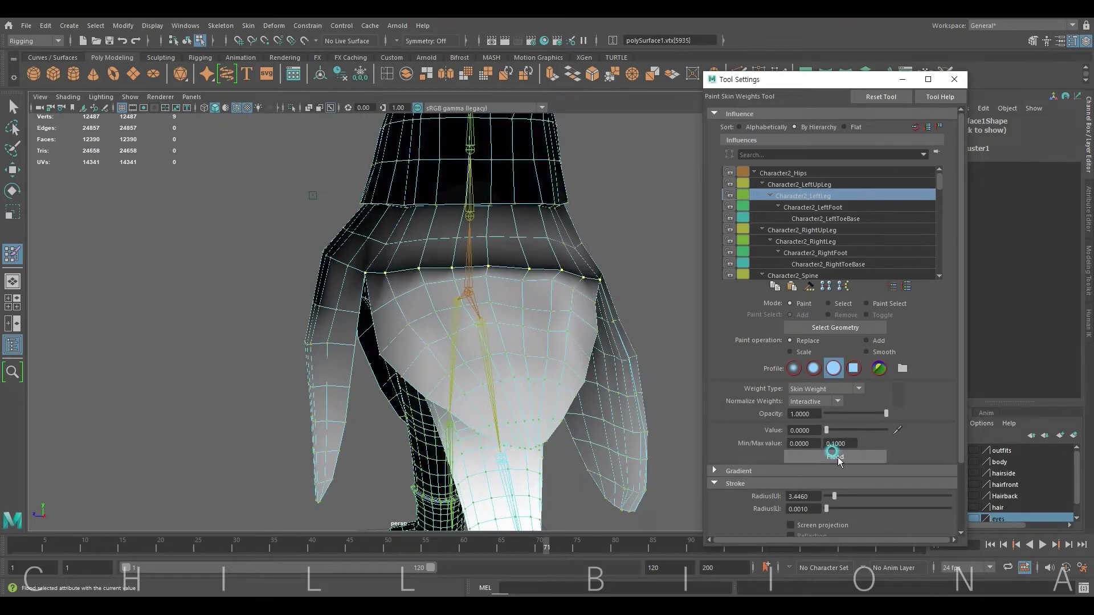
pyautogui.keyDown('alt'); pyautogui.moveTo(529, 341); pyautogui.dragTo(661, 385); pyautogui.keyUp('alt')
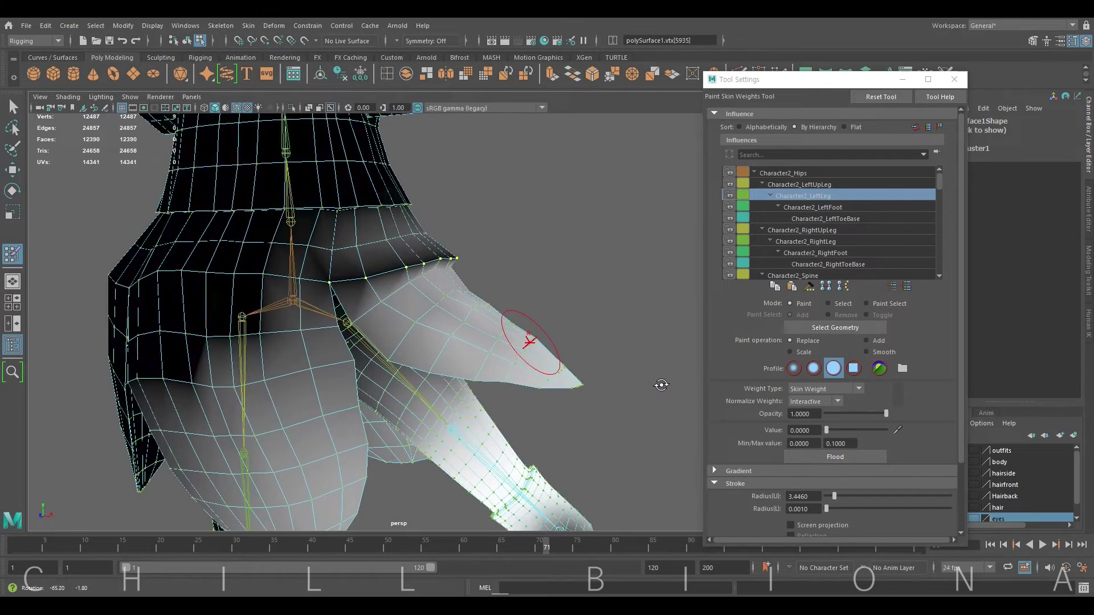
pyautogui.click(831, 459)
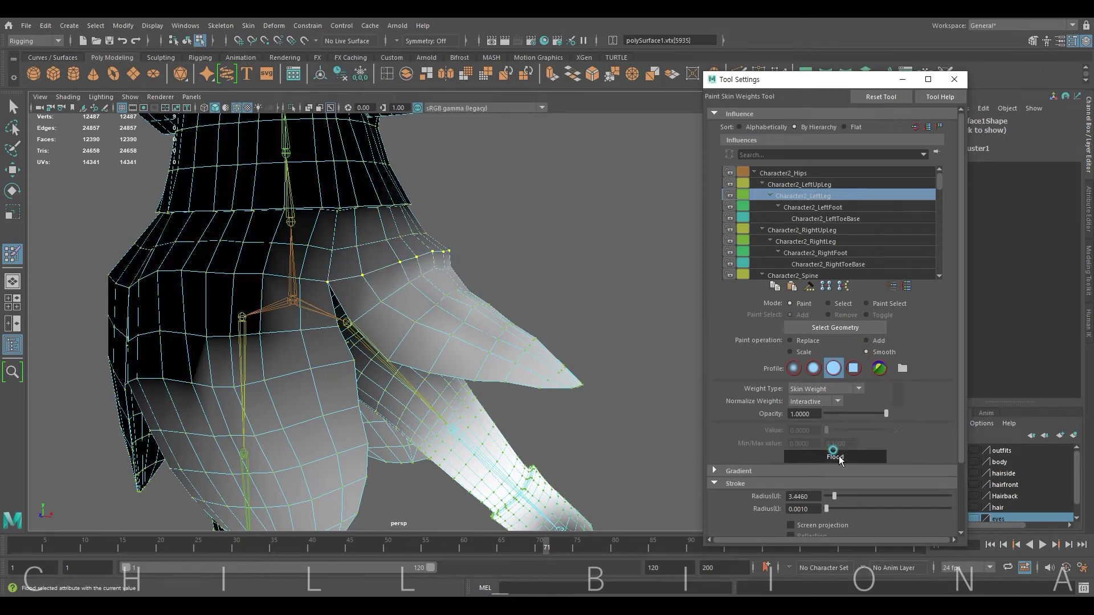
pyautogui.click(852, 454)
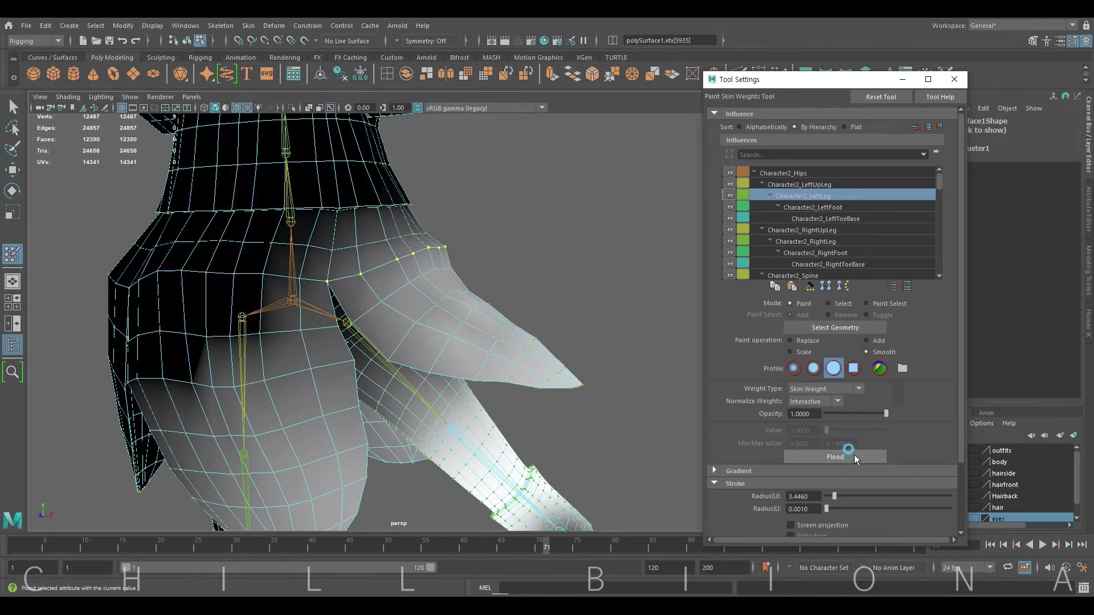
pyautogui.moveTo(496, 344)
pyautogui.keyDown('alt'); pyautogui.mouseDown()
pyautogui.moveTo(433, 325)
pyautogui.moveTo(325, 320)
pyautogui.moveTo(300, 332)
pyautogui.moveTo(496, 335)
pyautogui.mouseUp(); pyautogui.keyUp('alt')
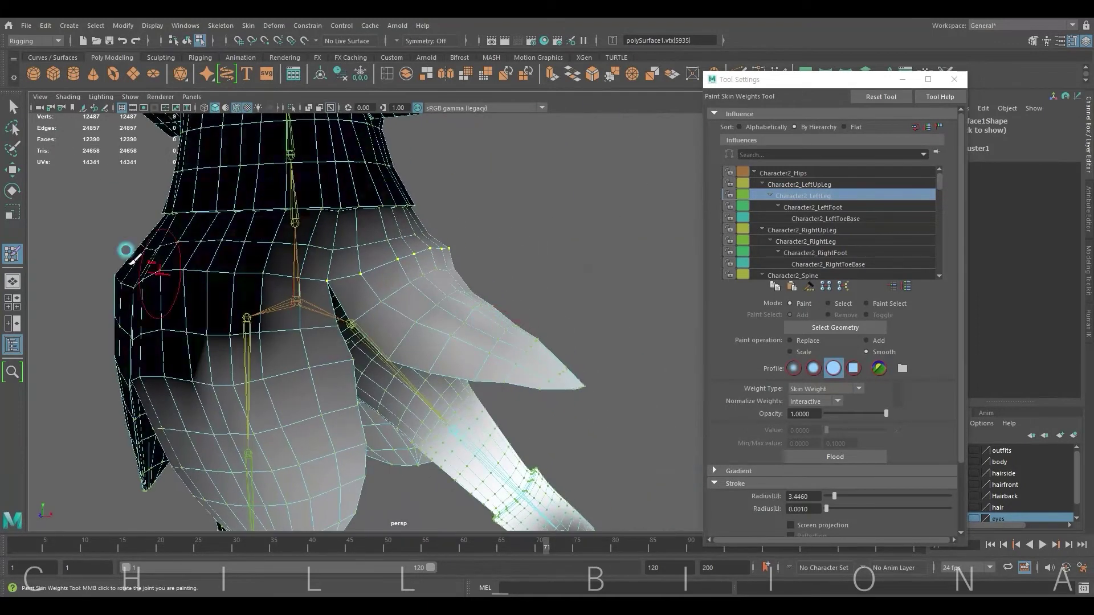
# Step: Run Skin > Smooth Skin Weights on an edge at the back of the hips
pyautogui.click(14, 171)
pyautogui.keyDown('alt'); pyautogui.moveTo(523, 253); pyautogui.dragTo(480, 247); pyautogui.keyUp('alt')
pyautogui.moveTo(496, 246); pyautogui.dragTo(496, 228, button='right')
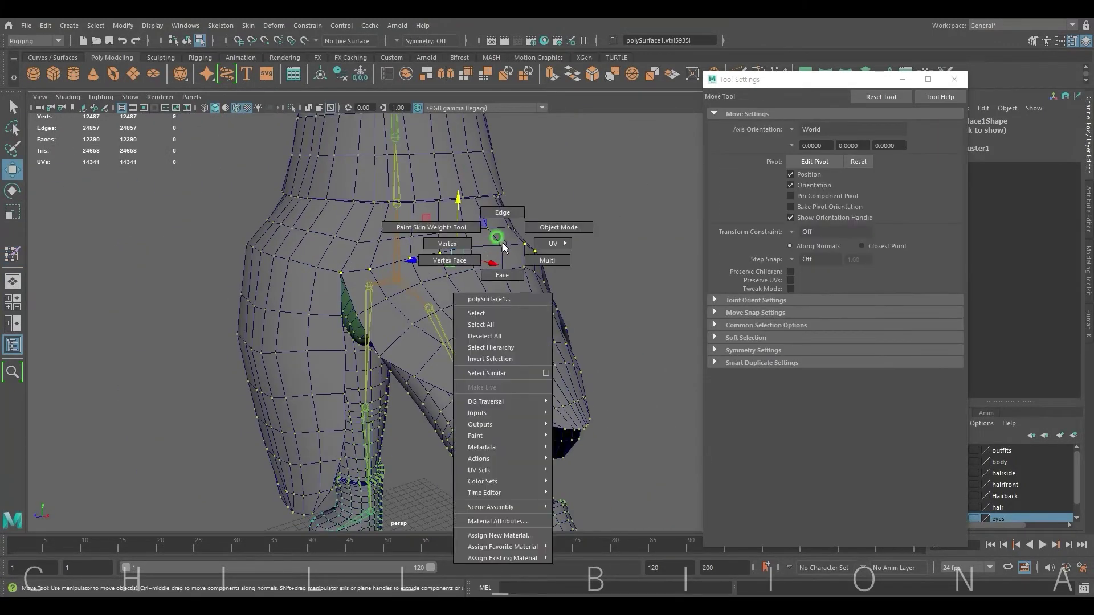
pyautogui.click(456, 255)
pyautogui.keyDown('alt'); pyautogui.moveTo(586, 203); pyautogui.dragTo(541, 245); pyautogui.keyUp('alt')
pyautogui.click(247, 25)
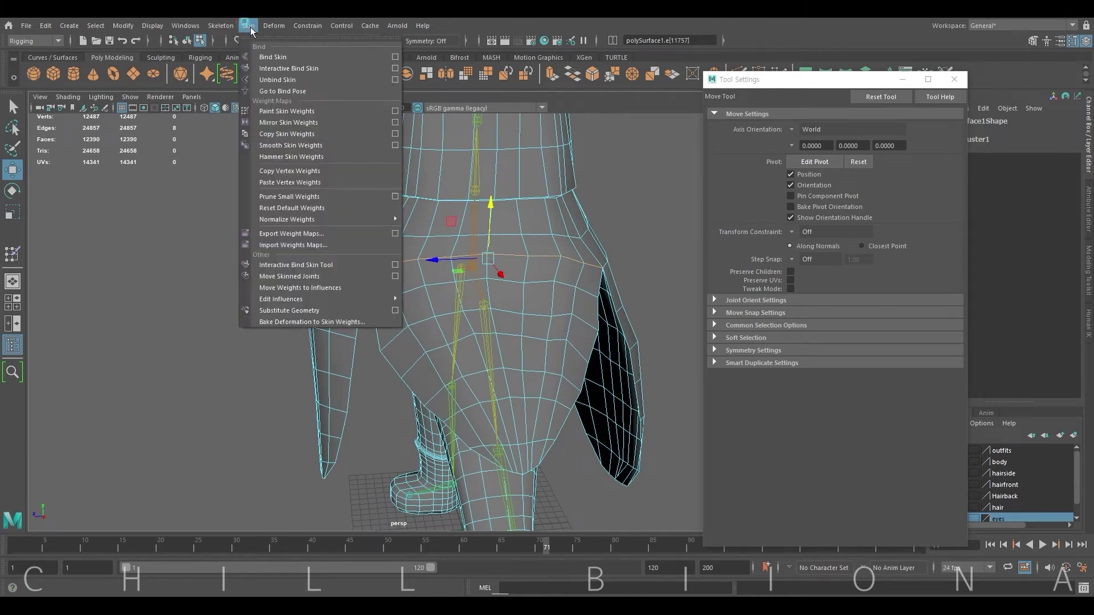
pyautogui.click(302, 144)
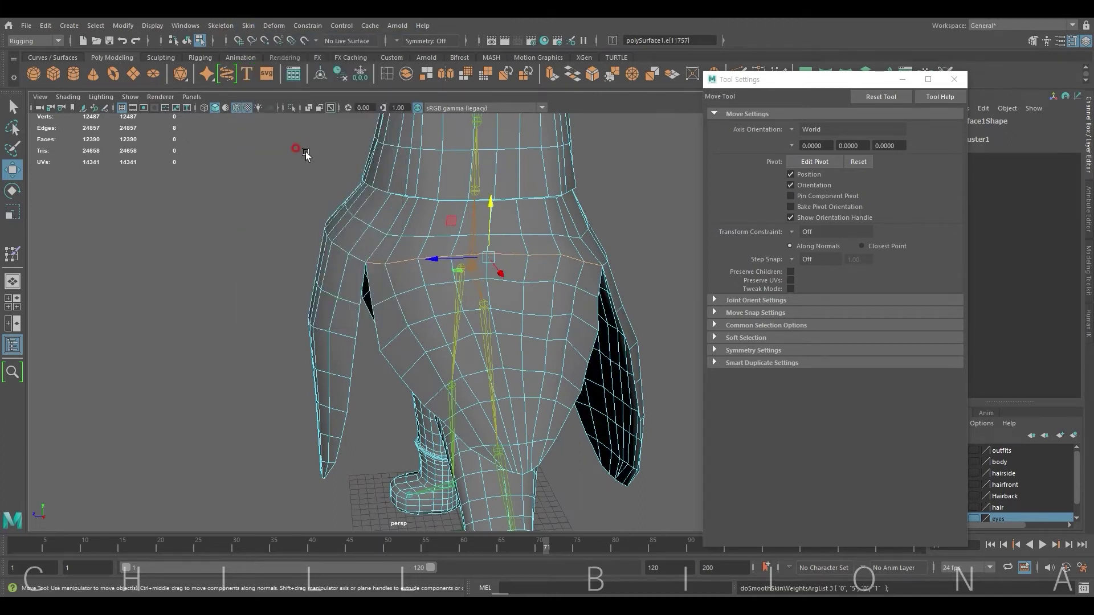
# Step: Return to object selection and select the Character2_LeftUpLeg joint
pyautogui.click(306, 155)
pyautogui.moveTo(306, 155)
pyautogui.keyDown('alt'); pyautogui.mouseDown()
pyautogui.moveTo(574, 252)
pyautogui.moveTo(406, 366)
pyautogui.moveTo(390, 284)
pyautogui.mouseUp(); pyautogui.keyUp('alt')
pyautogui.click(383, 370)
pyautogui.rightClick(389, 284)
pyautogui.click(446, 268)
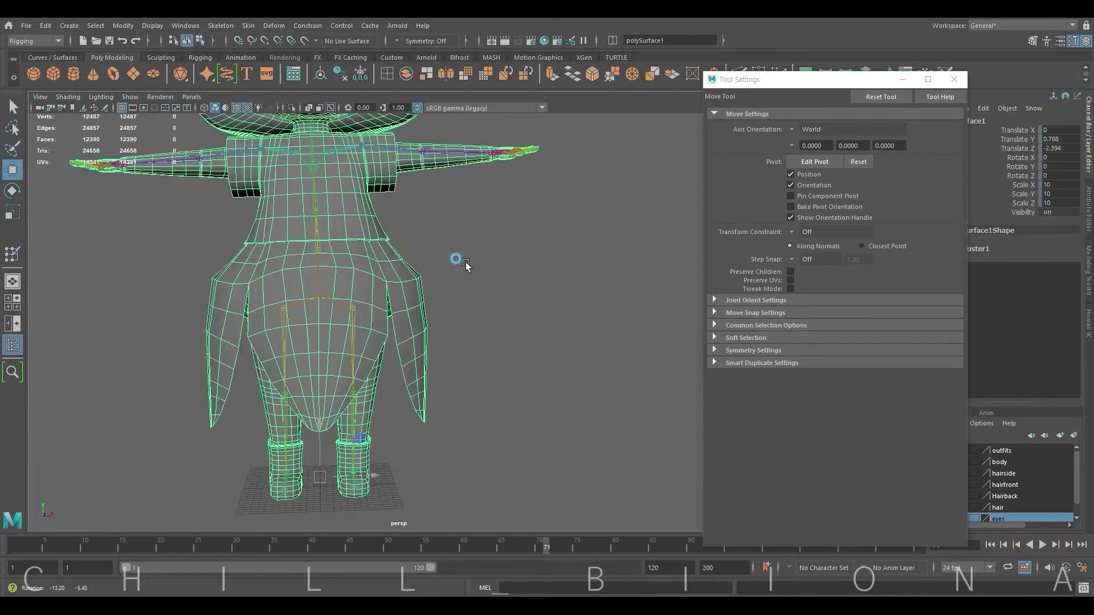
pyautogui.click(359, 320)
pyautogui.press('r')
pyautogui.press('e')
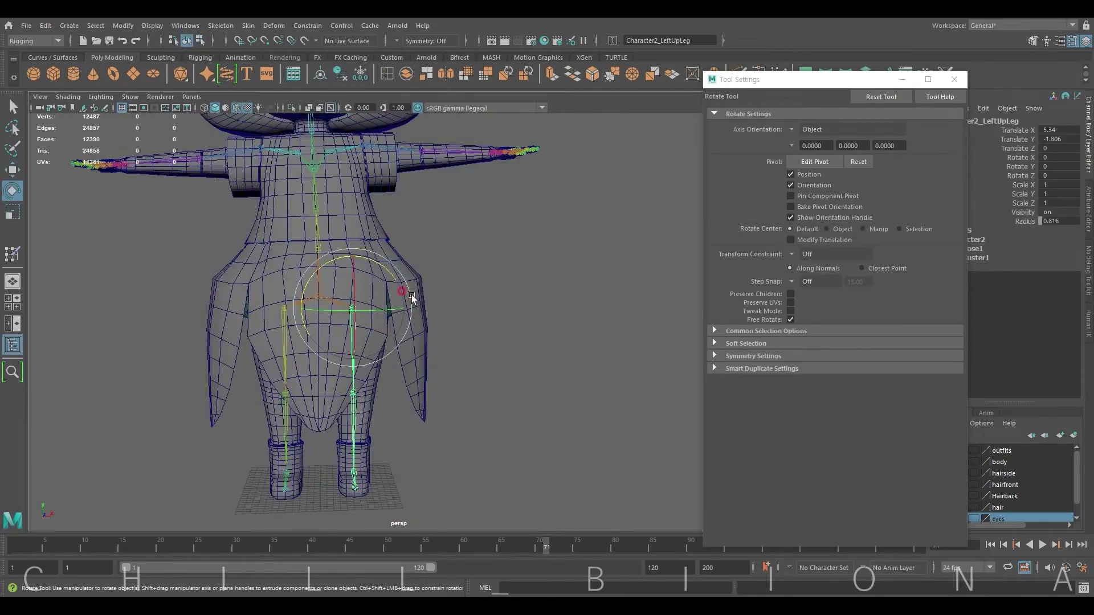
pyautogui.moveTo(411, 295); pyautogui.dragTo(474, 252)
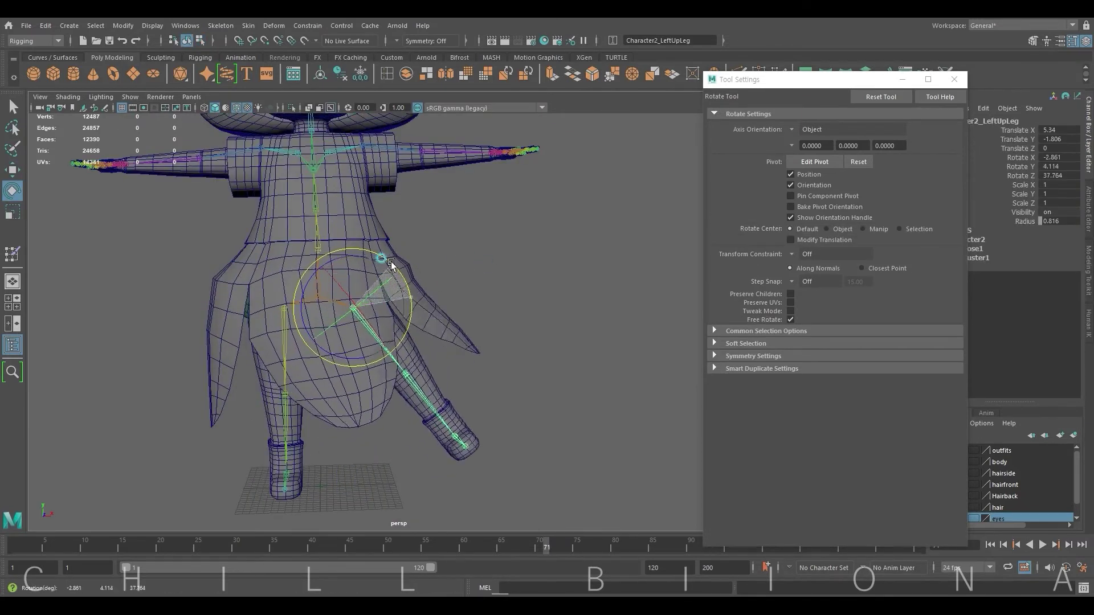
pyautogui.hotkey('ctrl', 'z')
pyautogui.click(490, 283)
pyautogui.moveTo(489, 283)
pyautogui.keyDown('alt'); pyautogui.mouseDown()
pyautogui.moveTo(369, 321)
pyautogui.moveTo(412, 325)
pyautogui.mouseUp(); pyautogui.keyUp('alt')
pyautogui.click(312, 332)
pyautogui.moveTo(312, 331); pyautogui.dragTo(377, 323)
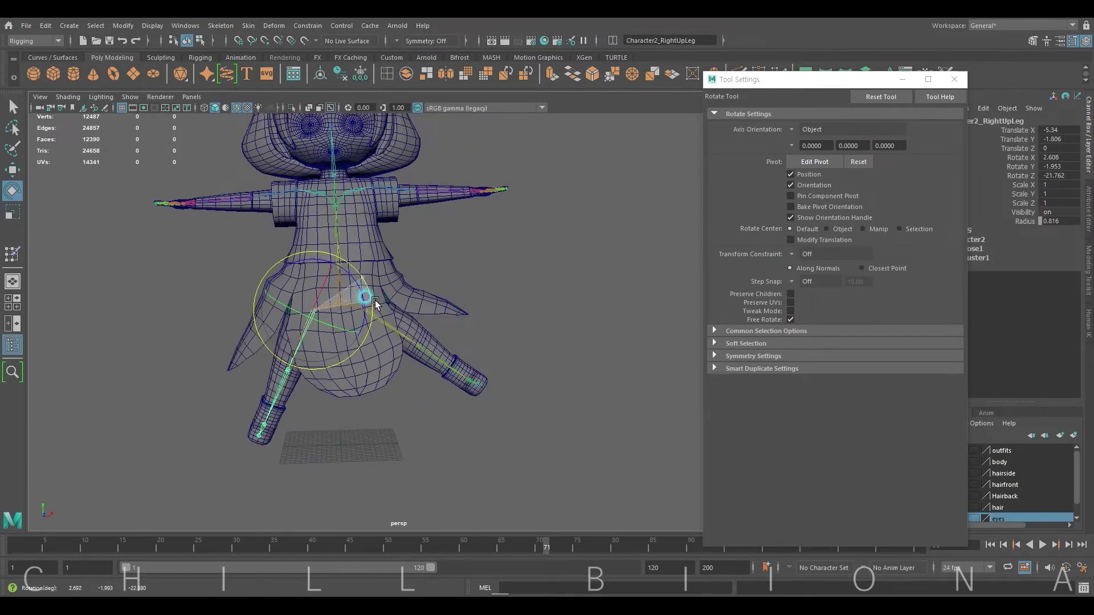
pyautogui.click(508, 287)
pyautogui.keyDown('alt'); pyautogui.moveTo(478, 286); pyautogui.dragTo(456, 291); pyautogui.keyUp('alt')
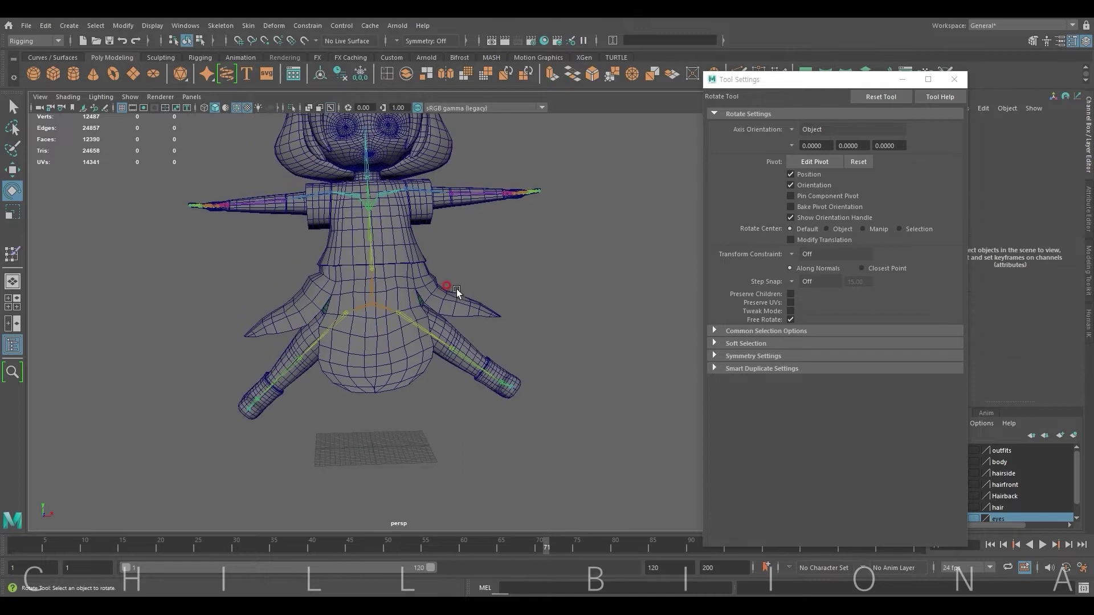
pyautogui.click(420, 326)
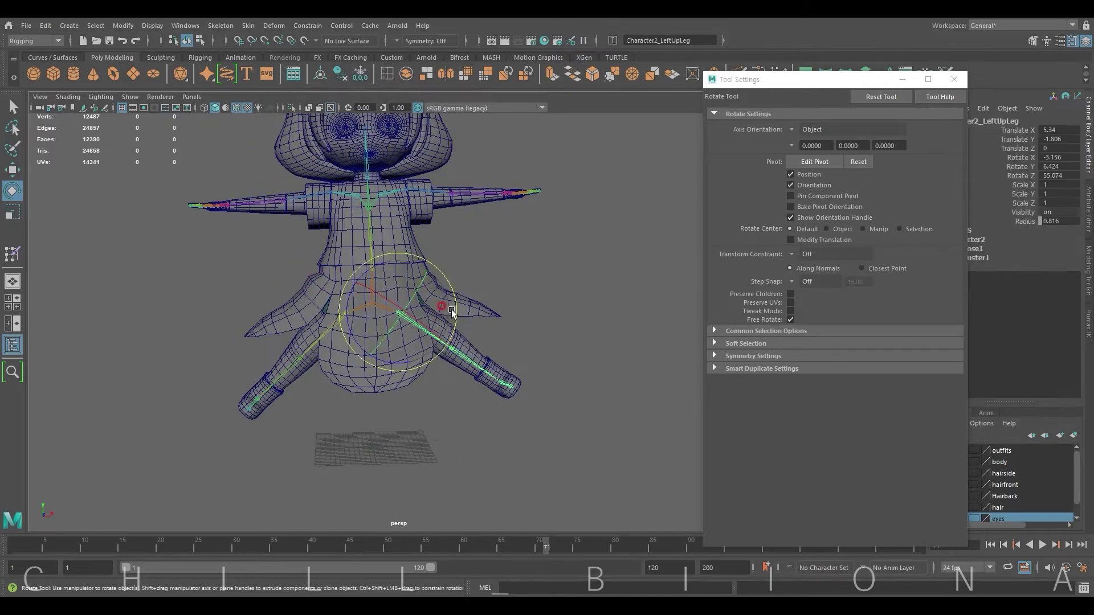
pyautogui.moveTo(421, 324); pyautogui.dragTo(456, 290)
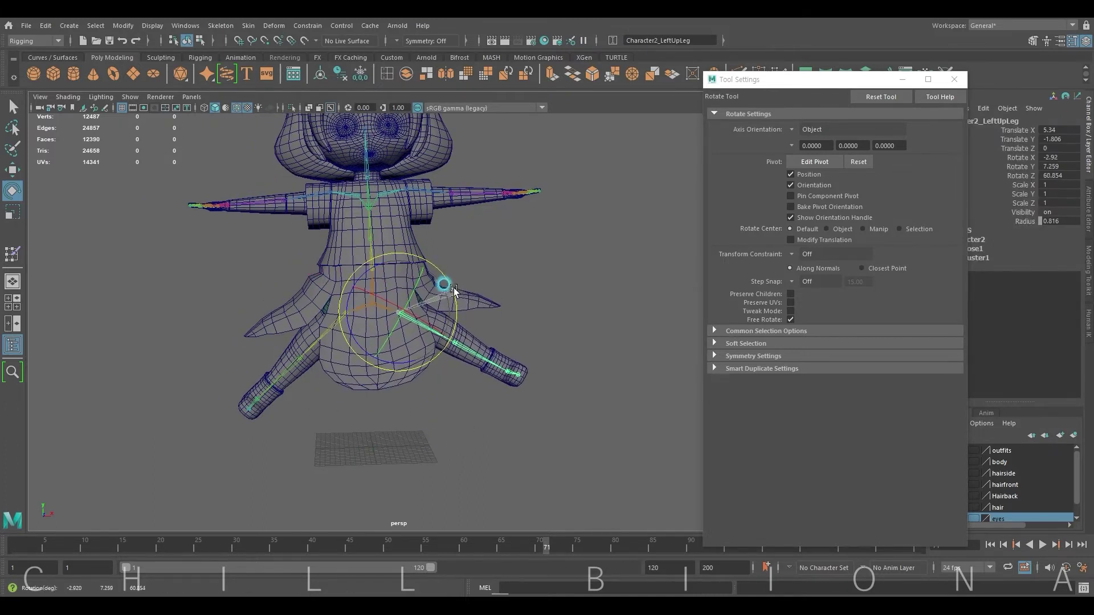
pyautogui.click(459, 281)
pyautogui.click(324, 323)
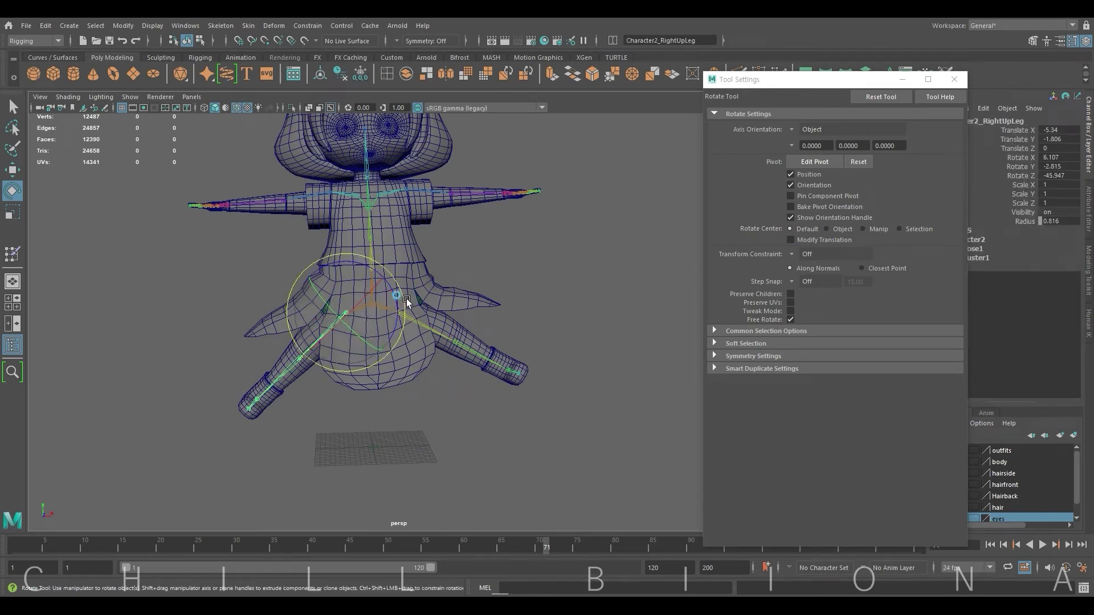
pyautogui.moveTo(406, 301); pyautogui.dragTo(409, 303)
pyautogui.moveTo(522, 316)
pyautogui.keyDown('alt'); pyautogui.mouseDown()
pyautogui.moveTo(247, 318)
pyautogui.moveTo(440, 315)
pyautogui.moveTo(327, 337)
pyautogui.mouseUp(); pyautogui.keyUp('alt')
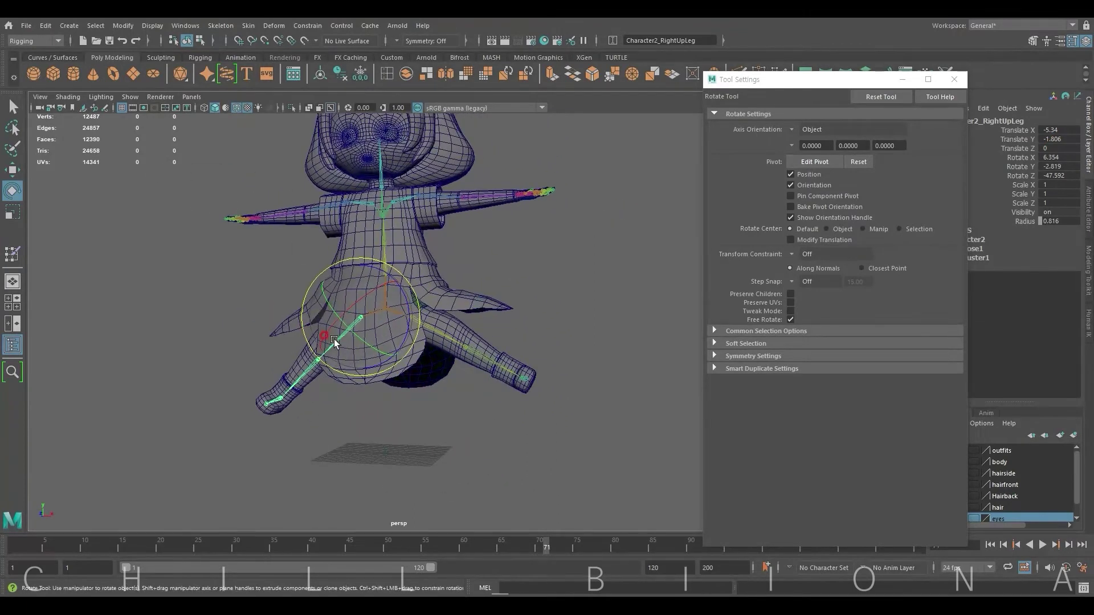
pyautogui.moveTo(335, 342); pyautogui.dragTo(513, 319, button='right')
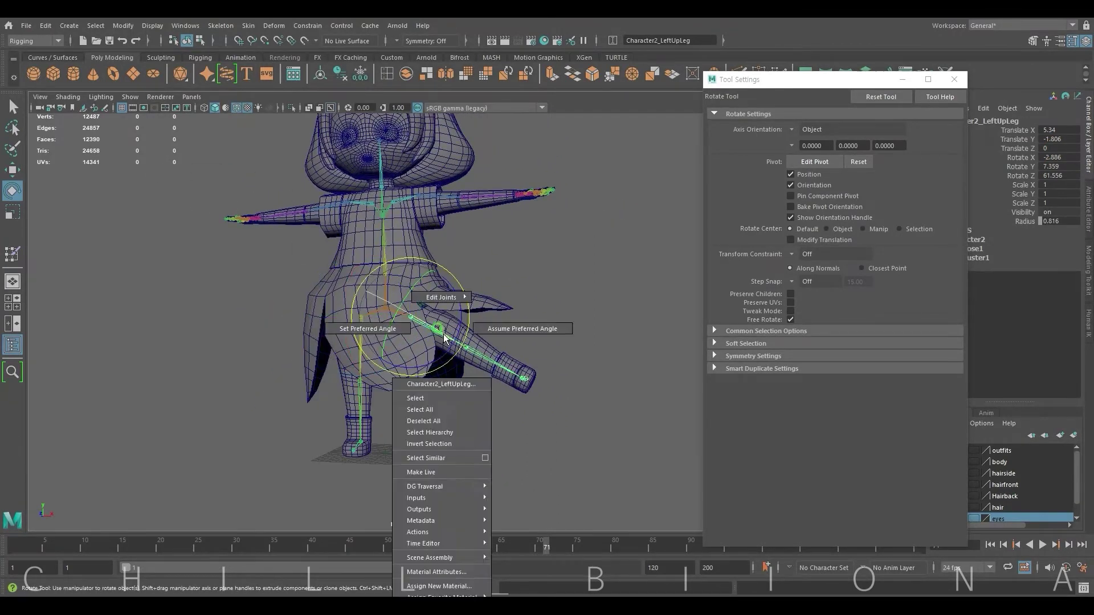
# Step: Bend the left lower-leg joint forward and select the character mesh
pyautogui.keyDown('alt'); pyautogui.moveTo(436, 295); pyautogui.dragTo(386, 322); pyautogui.keyUp('alt')
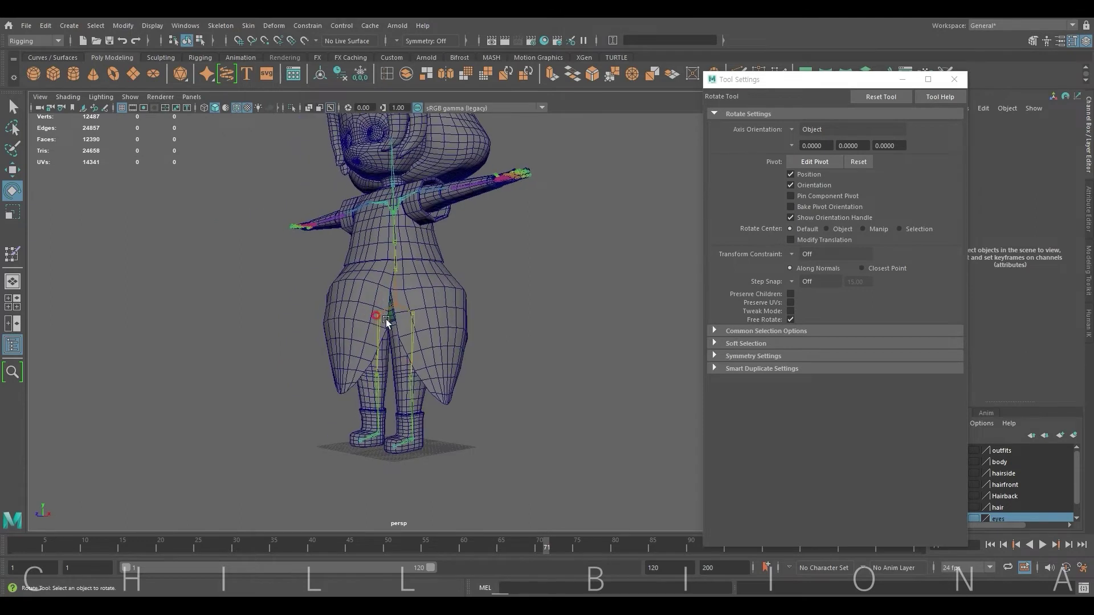
pyautogui.click(412, 392)
pyautogui.moveTo(415, 405)
pyautogui.keyDown('alt'); pyautogui.mouseDown()
pyautogui.moveTo(394, 343)
pyautogui.moveTo(370, 381)
pyautogui.moveTo(379, 392)
pyautogui.moveTo(571, 320)
pyautogui.mouseUp(); pyautogui.keyUp('alt')
pyautogui.scroll(3, 572, 320)
pyautogui.scroll(2, 487, 291)
pyautogui.click(487, 292)
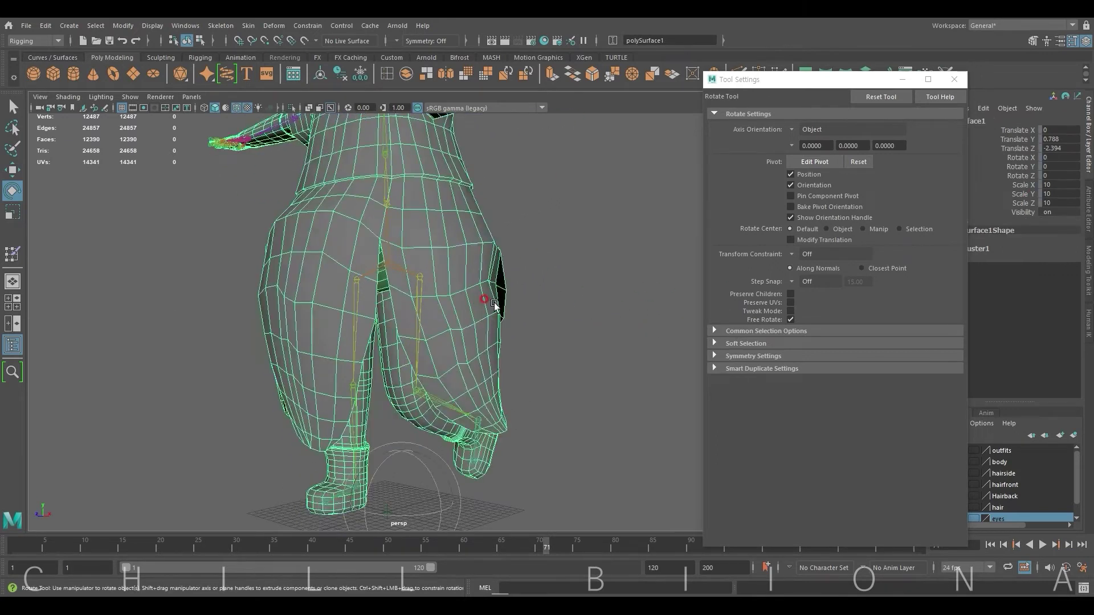
pyautogui.press('w')
pyautogui.keyDown('alt'); pyautogui.moveTo(487, 292); pyautogui.dragTo(442, 271); pyautogui.keyUp('alt')
# Step: Marquee-select the side skirt flap's vertices and orbit to check the selection
pyautogui.rightClick(449, 275)
pyautogui.moveTo(449, 301); pyautogui.dragTo(393, 275, button='right')
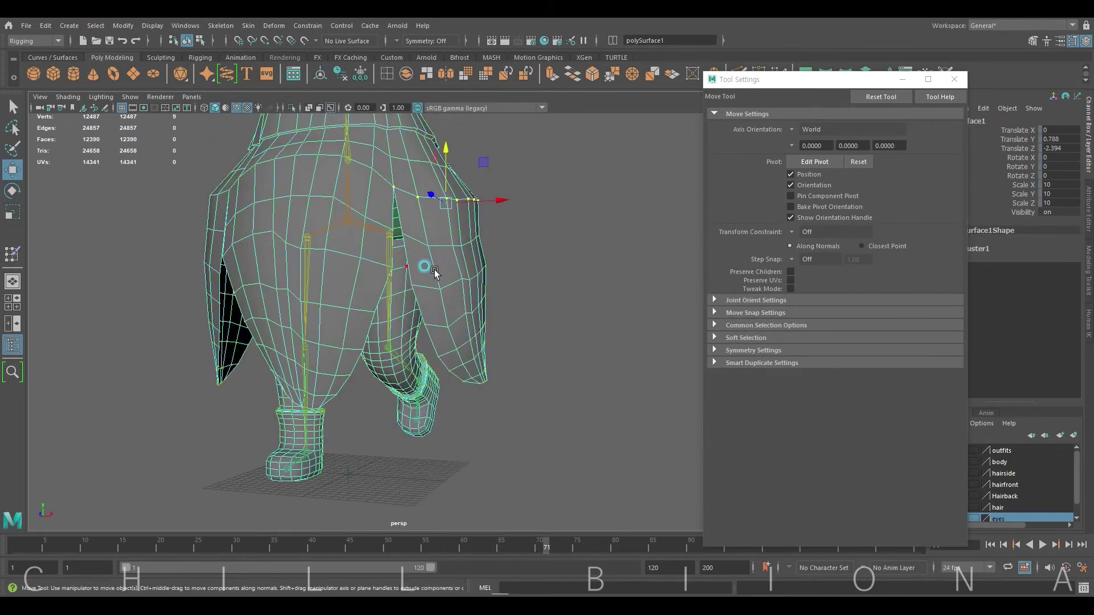
pyautogui.keyDown('alt'); pyautogui.moveTo(435, 264); pyautogui.dragTo(471, 266); pyautogui.keyUp('alt')
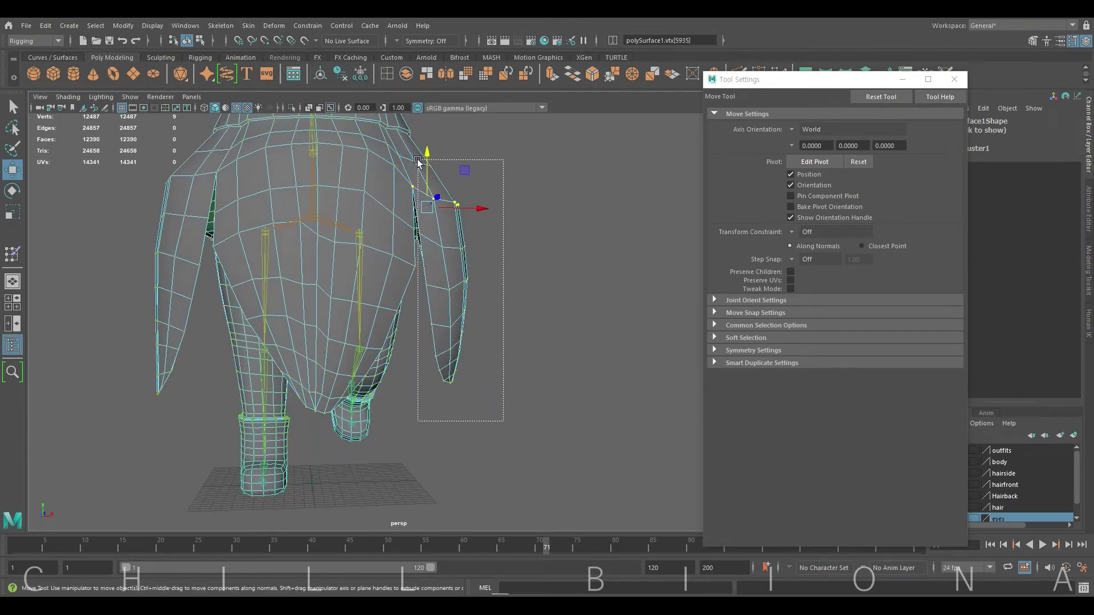
pyautogui.moveTo(418, 160)
pyautogui.mouseDown()
pyautogui.moveTo(433, 188)
pyautogui.moveTo(400, 214)
pyautogui.mouseUp()
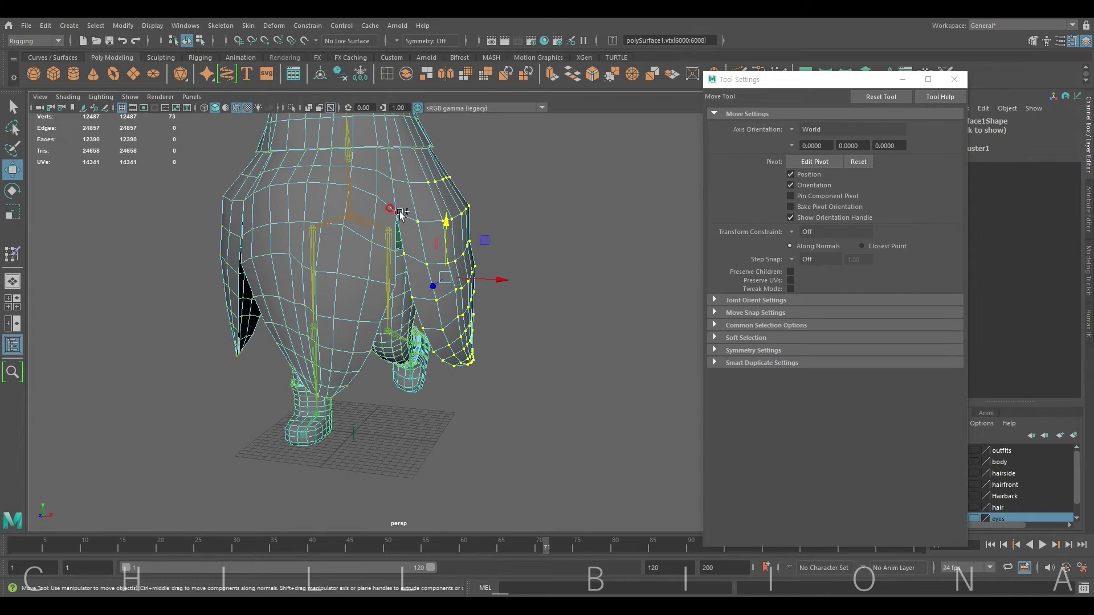
pyautogui.keyDown('alt'); pyautogui.moveTo(541, 233); pyautogui.dragTo(448, 189); pyautogui.keyUp('alt')
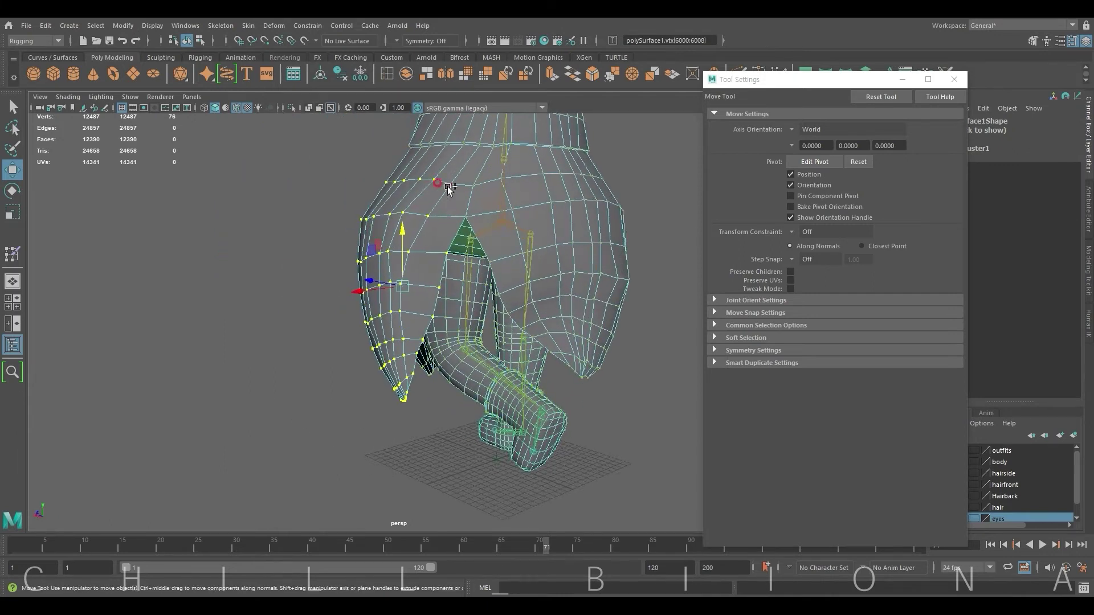
pyautogui.keyDown('alt'); pyautogui.moveTo(454, 228); pyautogui.dragTo(488, 252); pyautogui.keyUp('alt')
# Step: Zero the flap's Character2_LeftLeg weights with a Replace flood, then pick Character2_LeftFoot
pyautogui.click(18, 256)
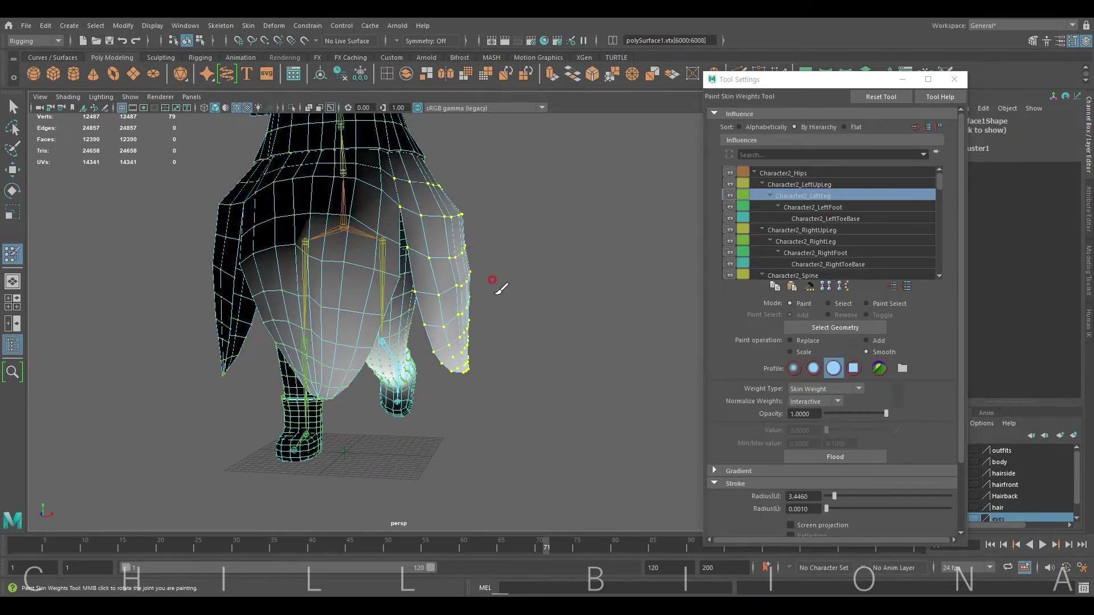
pyautogui.keyDown('alt'); pyautogui.moveTo(492, 279); pyautogui.dragTo(591, 332); pyautogui.keyUp('alt')
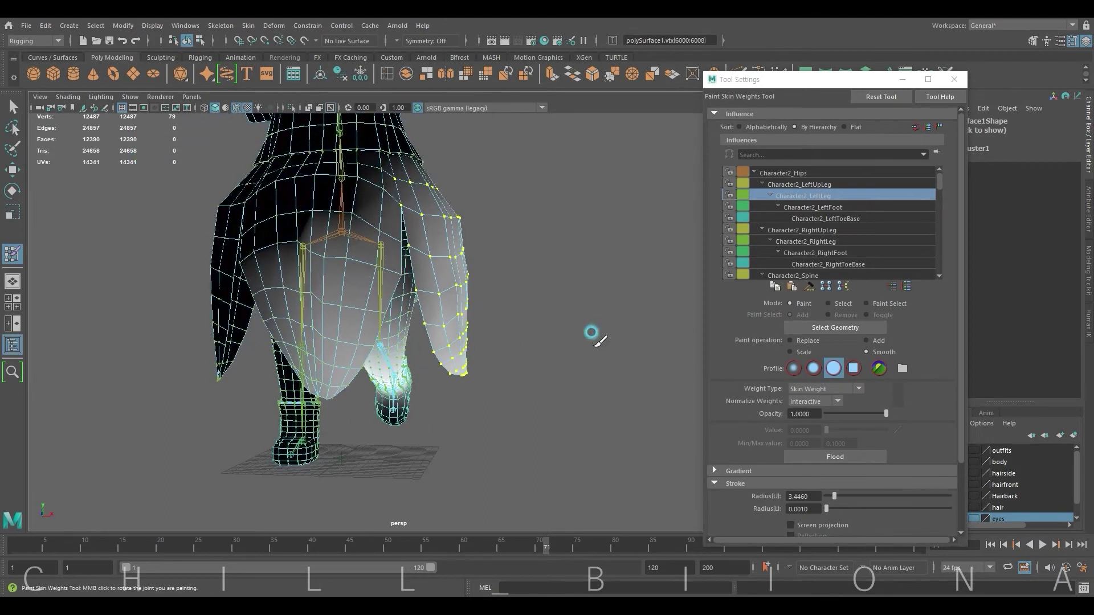
pyautogui.click(789, 340)
pyautogui.click(822, 454)
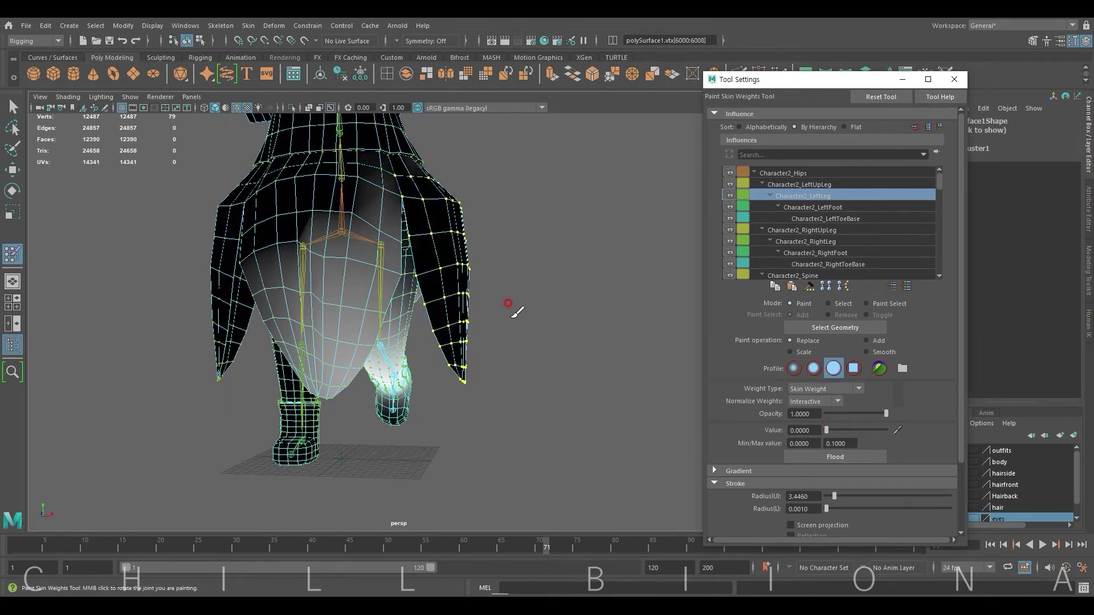
pyautogui.moveTo(534, 318)
pyautogui.keyDown('alt'); pyautogui.mouseDown()
pyautogui.moveTo(521, 351)
pyautogui.moveTo(245, 342)
pyautogui.mouseUp(); pyautogui.keyUp('alt')
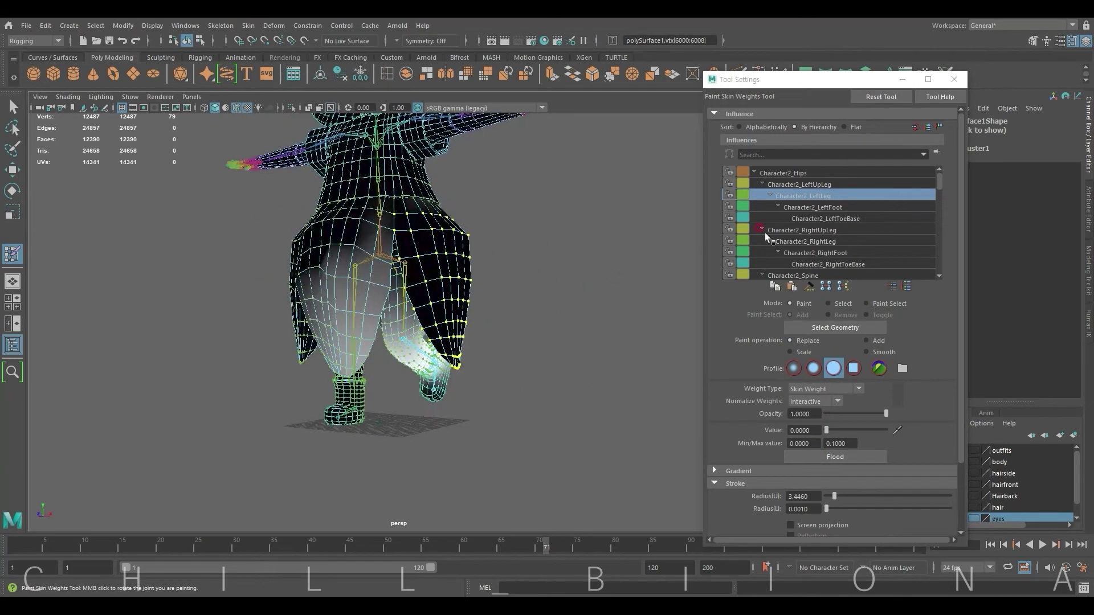
pyautogui.click(832, 207)
pyautogui.moveTo(586, 299)
pyautogui.keyDown('alt'); pyautogui.mouseDown()
pyautogui.moveTo(512, 310)
pyautogui.moveTo(619, 312)
pyautogui.mouseUp(); pyautogui.keyUp('alt')
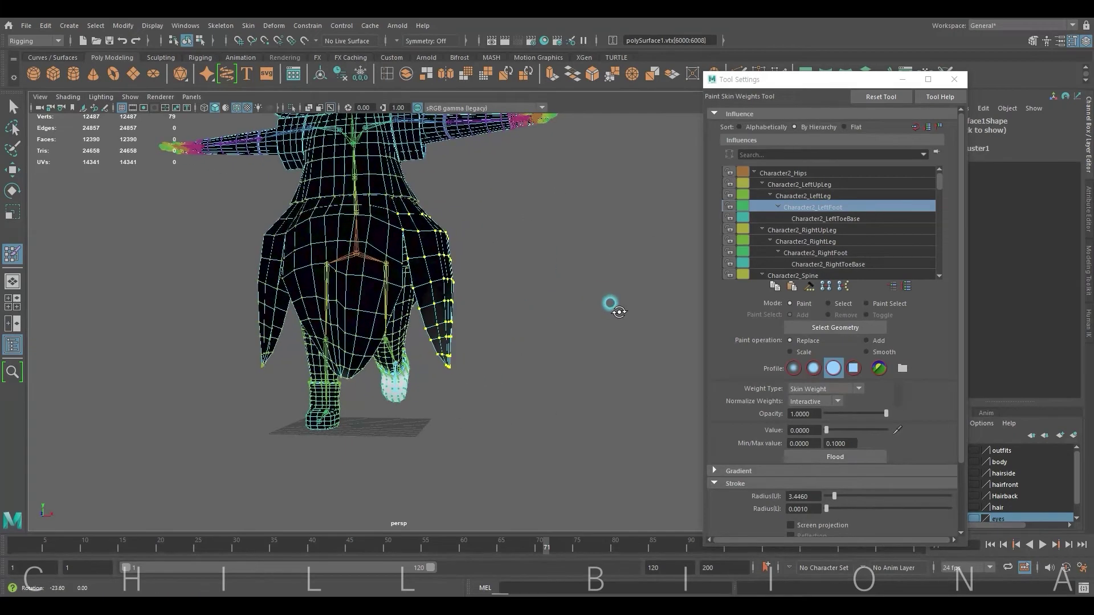
# Step: Switch to vertex selection on the other skirt flap and flood Character2_LeftFoot weight to 0
pyautogui.click(12, 171)
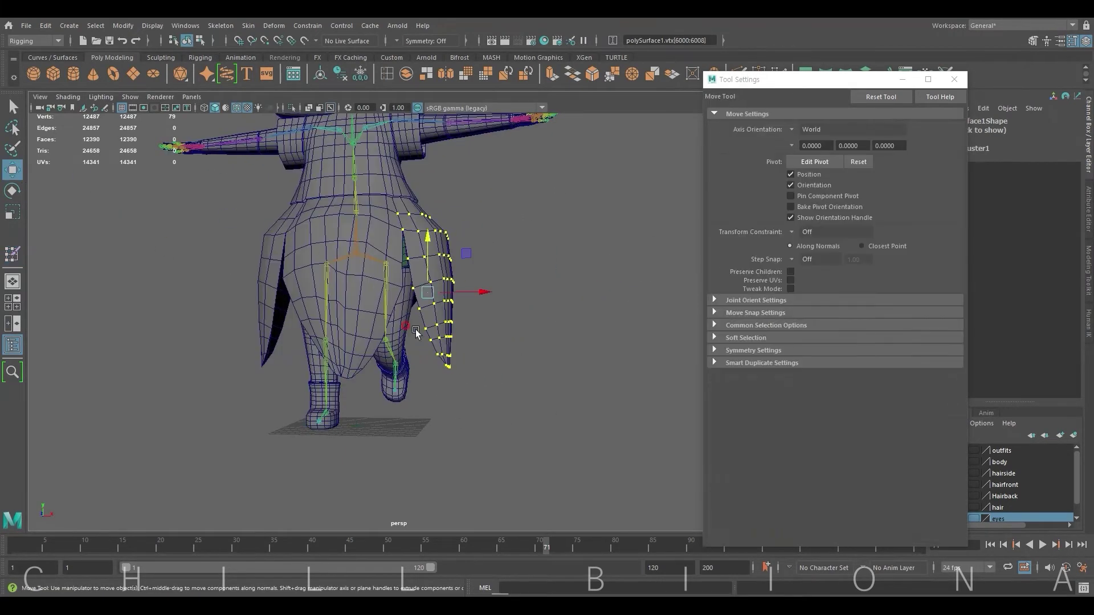
pyautogui.rightClick(364, 296)
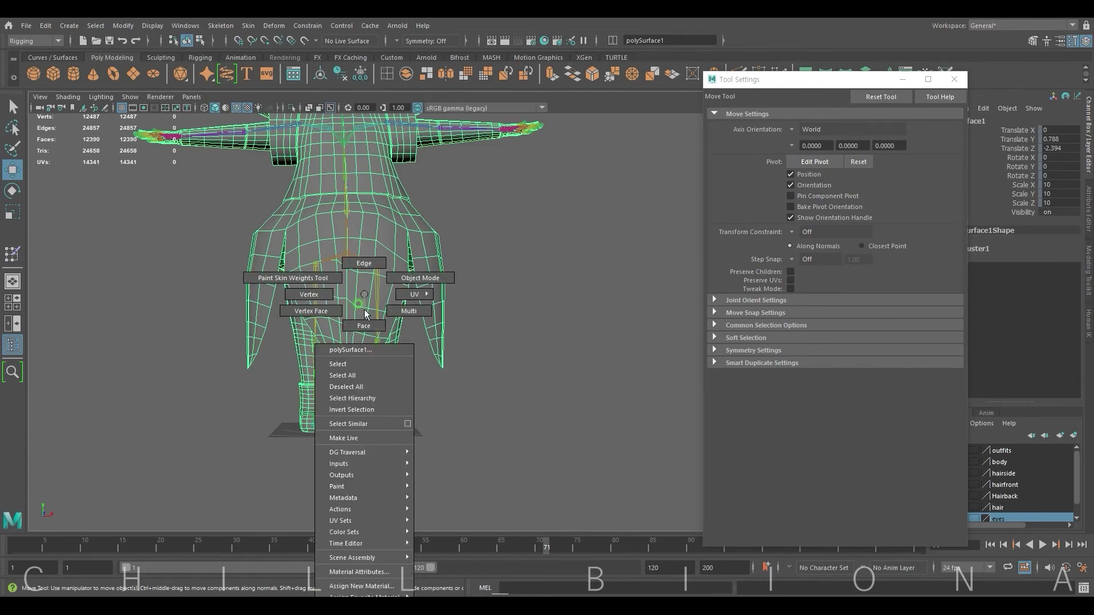
pyautogui.click(336, 306)
pyautogui.keyDown('alt'); pyautogui.moveTo(336, 307); pyautogui.dragTo(302, 238); pyautogui.keyUp('alt')
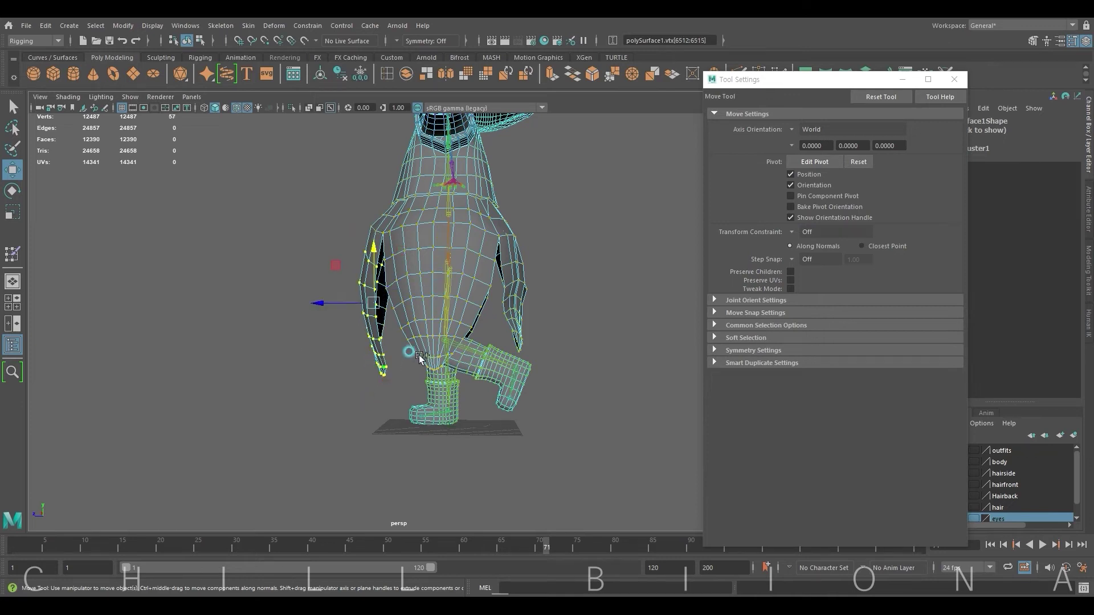
pyautogui.keyDown('alt'); pyautogui.moveTo(382, 346); pyautogui.dragTo(559, 352); pyautogui.keyUp('alt')
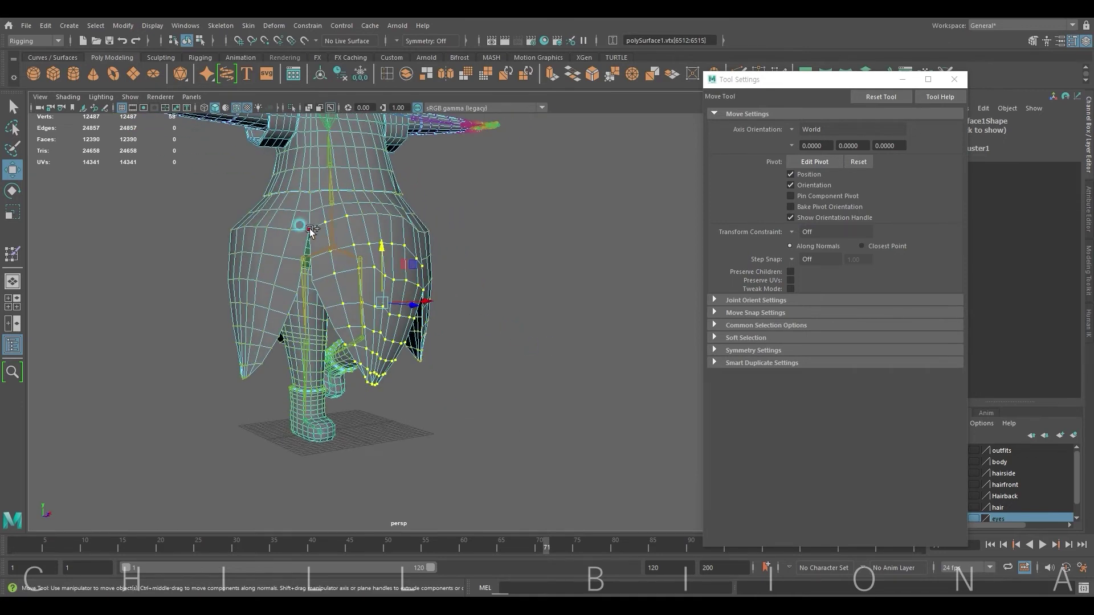
pyautogui.keyDown('alt'); pyautogui.moveTo(328, 309); pyautogui.dragTo(450, 360); pyautogui.keyUp('alt')
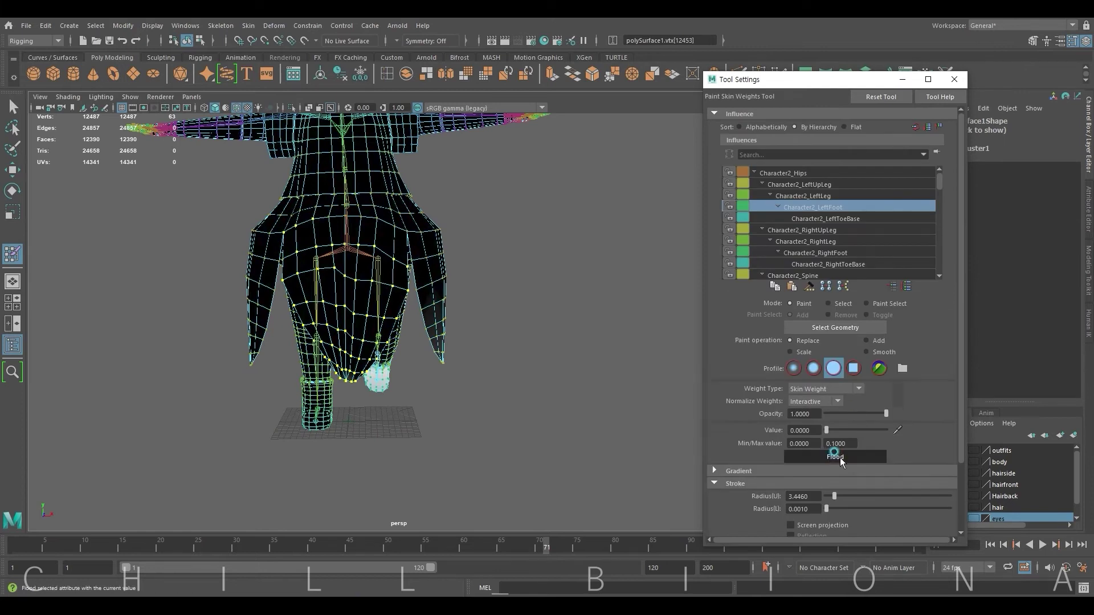
pyautogui.click(826, 197)
pyautogui.keyDown('alt'); pyautogui.moveTo(456, 273); pyautogui.dragTo(239, 268); pyautogui.keyUp('alt')
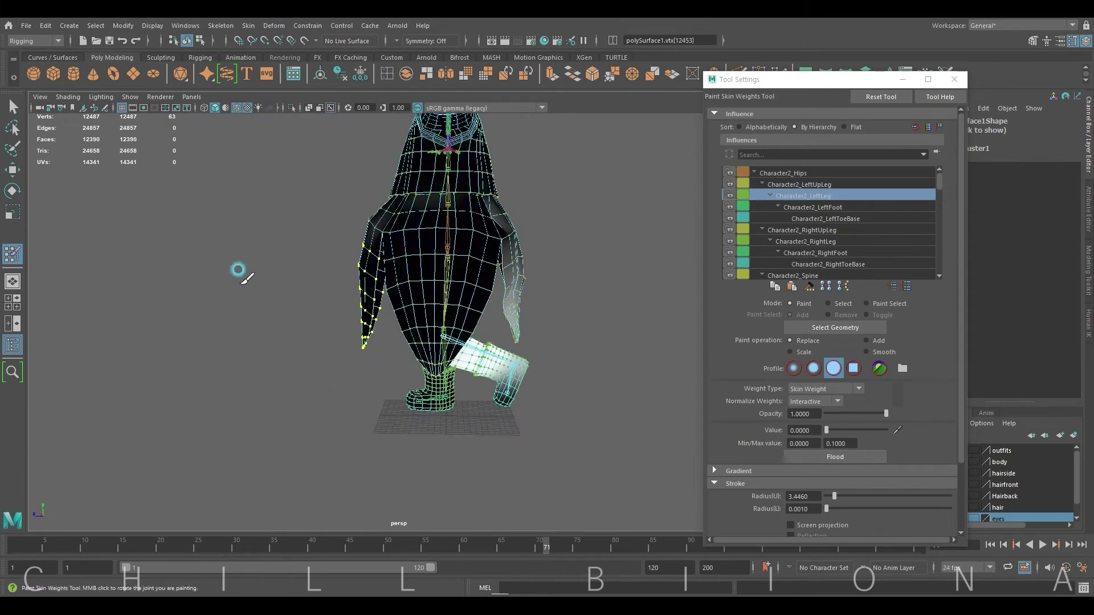
# Step: Select the other skirt flap's vertices and flood Character2_LeftLeg weight to 0
pyautogui.press('w')
pyautogui.rightClick(464, 245)
pyautogui.moveTo(504, 342); pyautogui.dragTo(457, 268)
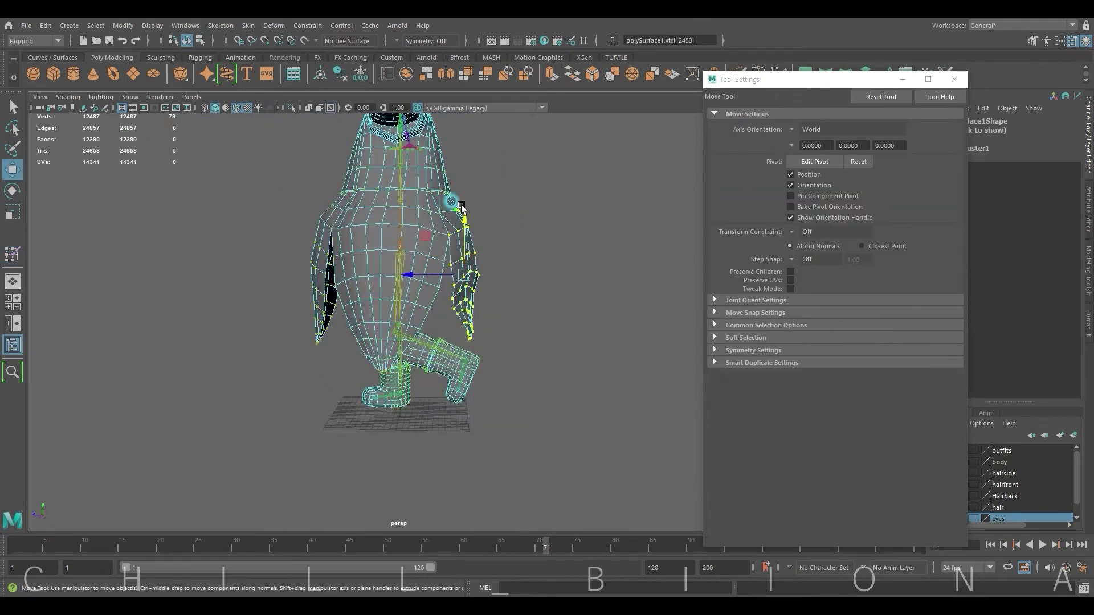
pyautogui.moveTo(462, 206)
pyautogui.keyDown('alt'); pyautogui.mouseDown()
pyautogui.moveTo(399, 262)
pyautogui.moveTo(313, 256)
pyautogui.mouseUp(); pyautogui.keyUp('alt')
pyautogui.press('y')
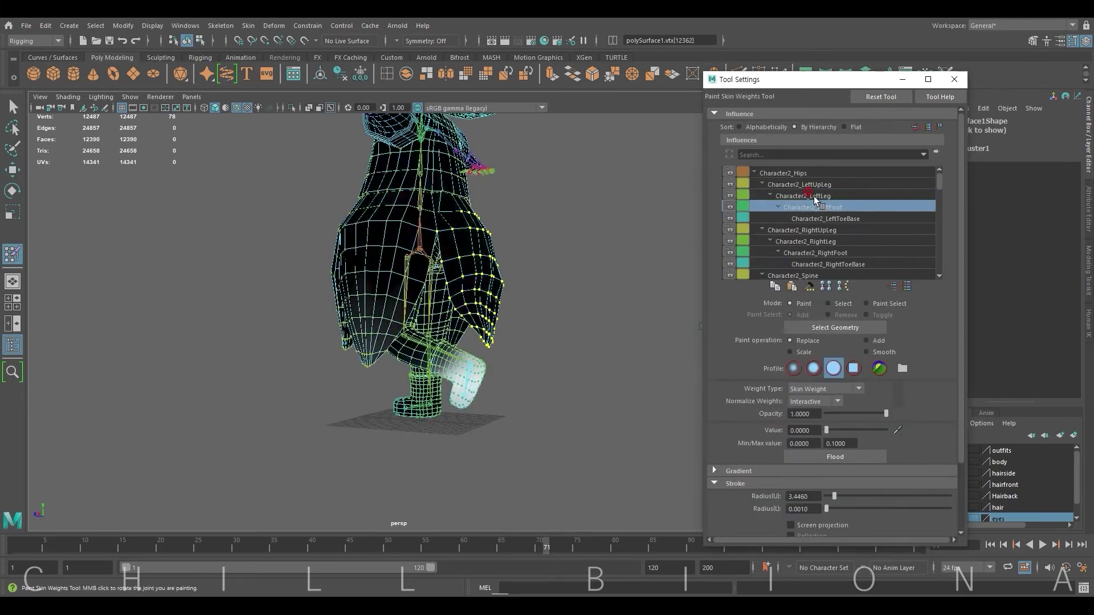
pyautogui.click(814, 196)
pyautogui.click(832, 455)
pyautogui.keyDown('alt'); pyautogui.moveTo(456, 257); pyautogui.dragTo(398, 251); pyautogui.keyUp('alt')
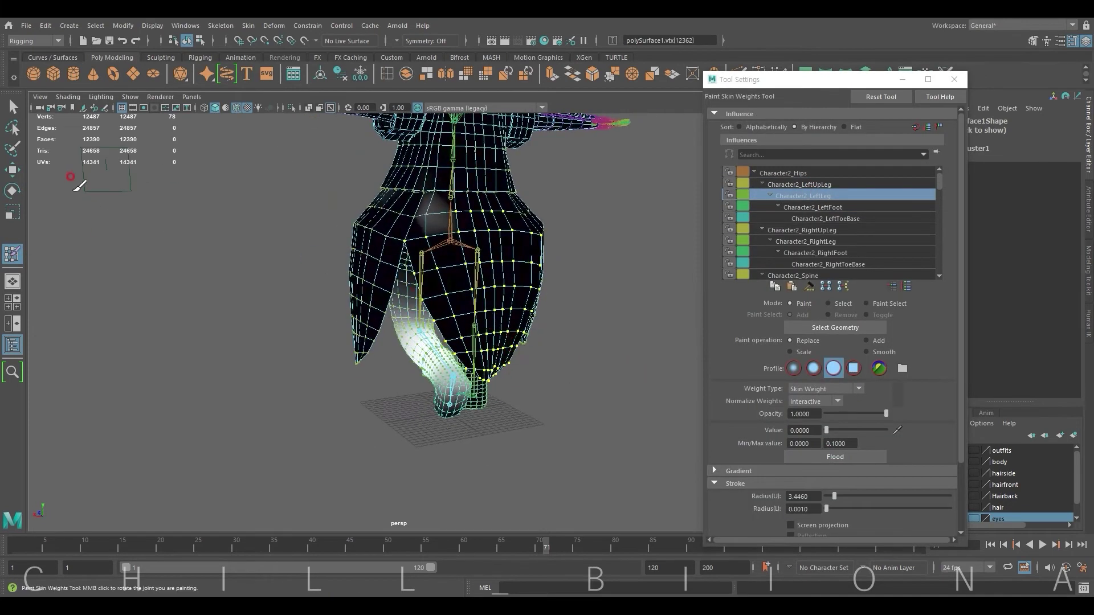
# Step: Clear the vertex selection and select the Character2_LeftLeg knee joint
pyautogui.press('w')
pyautogui.press('y')
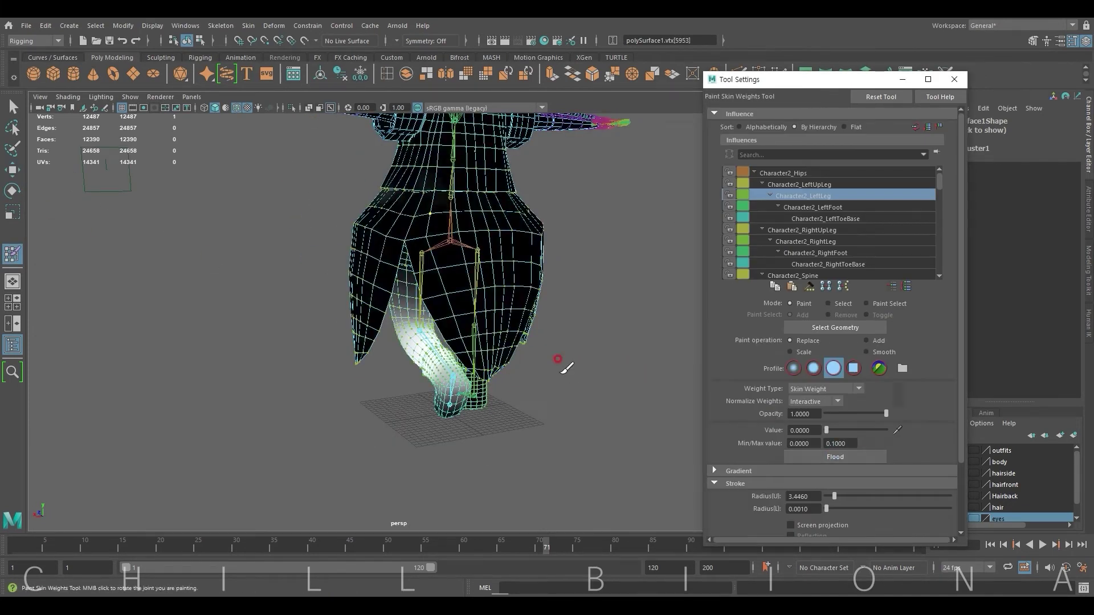
pyautogui.press('w')
pyautogui.keyDown('alt'); pyautogui.moveTo(559, 362); pyautogui.dragTo(542, 341); pyautogui.keyUp('alt')
pyautogui.click(541, 341)
pyautogui.click(422, 338)
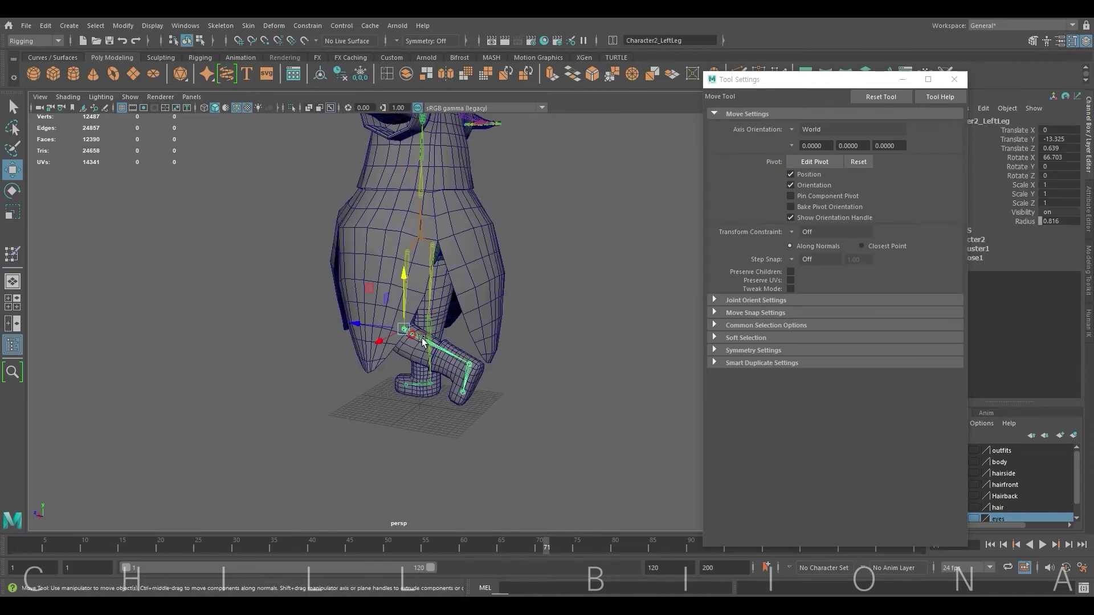
# Step: Rotate the left knee and hip joints to test the skirt deformation
pyautogui.moveTo(422, 338); pyautogui.dragTo(479, 336, button='right')
pyautogui.press('e')
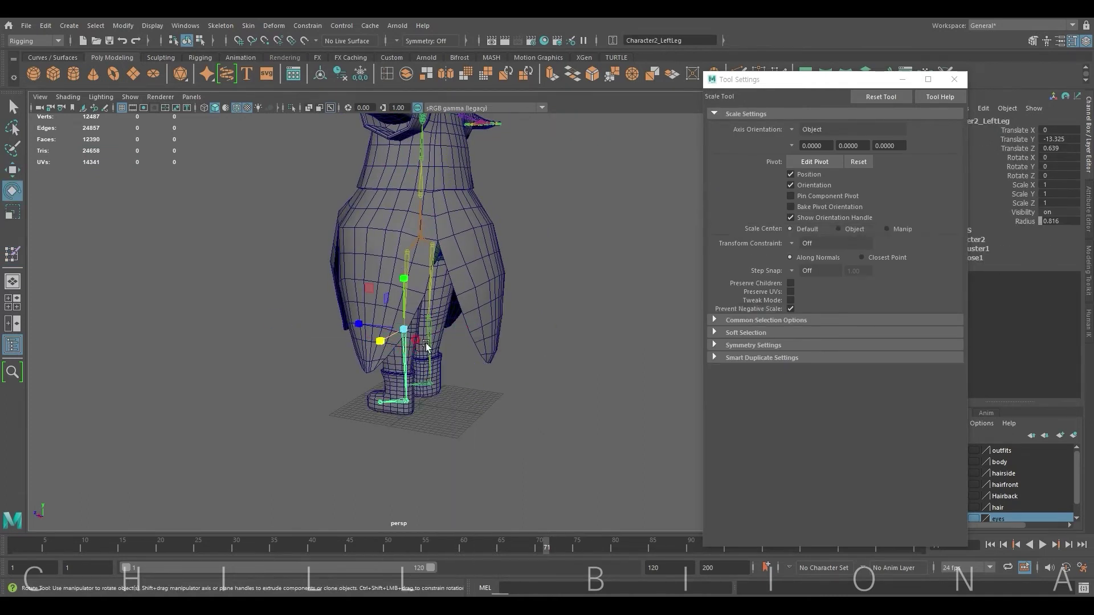
pyautogui.moveTo(436, 299)
pyautogui.mouseDown()
pyautogui.moveTo(444, 345)
pyautogui.moveTo(433, 290)
pyautogui.mouseUp()
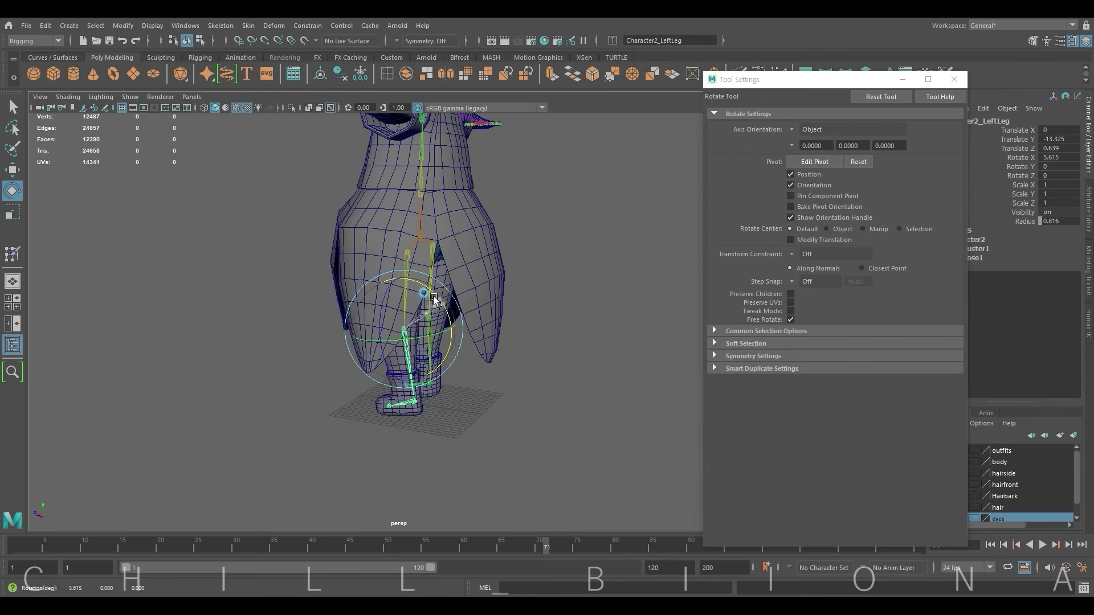
pyautogui.click(519, 283)
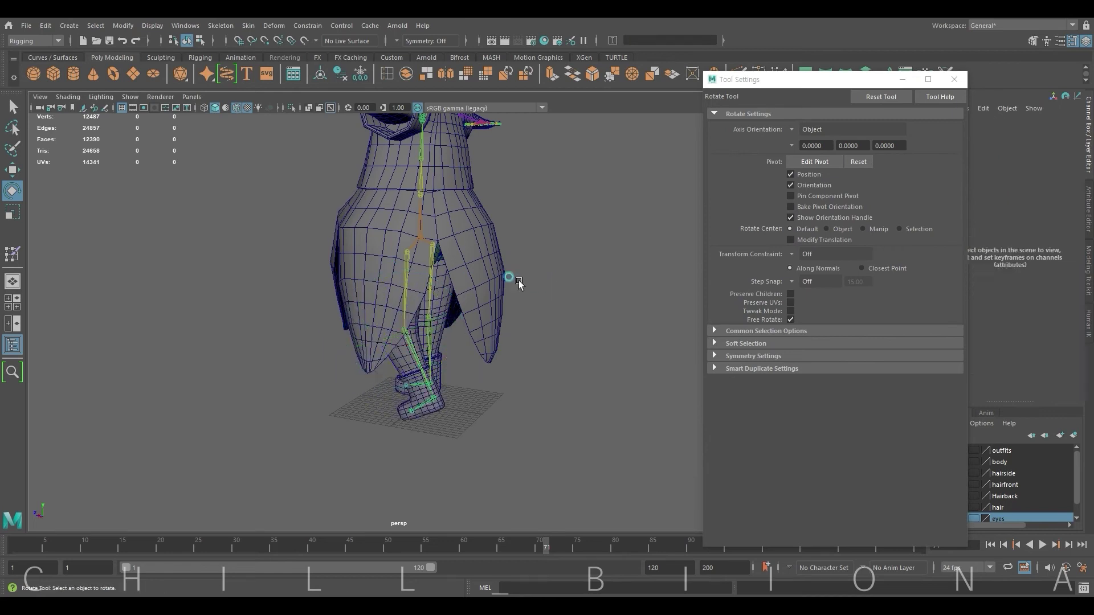
pyautogui.click(404, 281)
pyautogui.moveTo(447, 245)
pyautogui.mouseDown()
pyautogui.moveTo(431, 223)
pyautogui.moveTo(438, 245)
pyautogui.mouseUp()
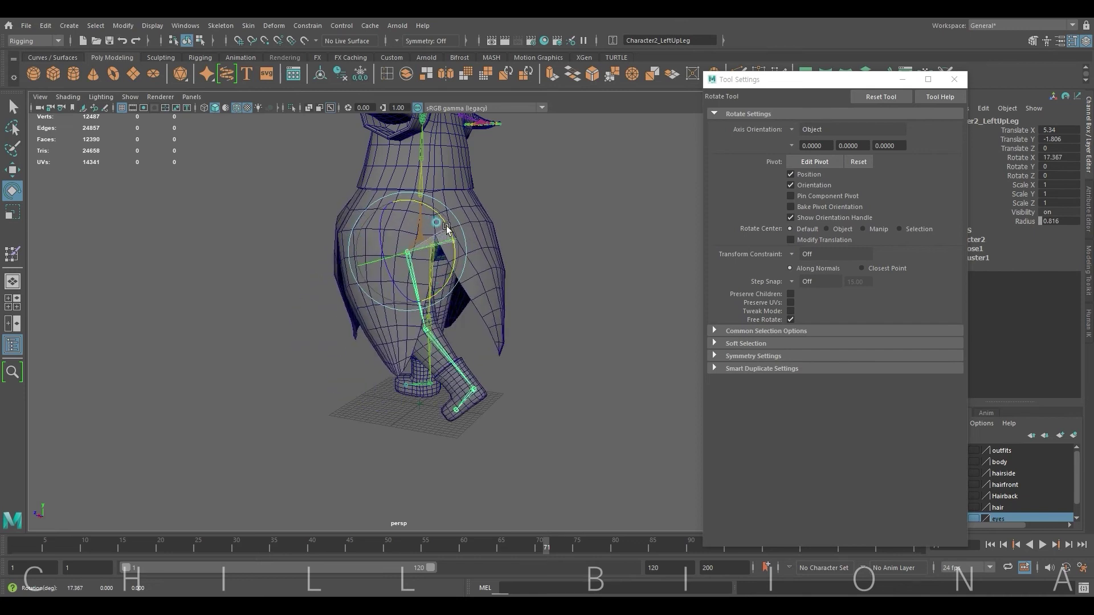
pyautogui.click(536, 303)
# Step: Undo the hip rotation and restore the left knee joint's rest angle
pyautogui.hotkey('ctrl', 'z')
pyautogui.hotkey('ctrl', 'z')
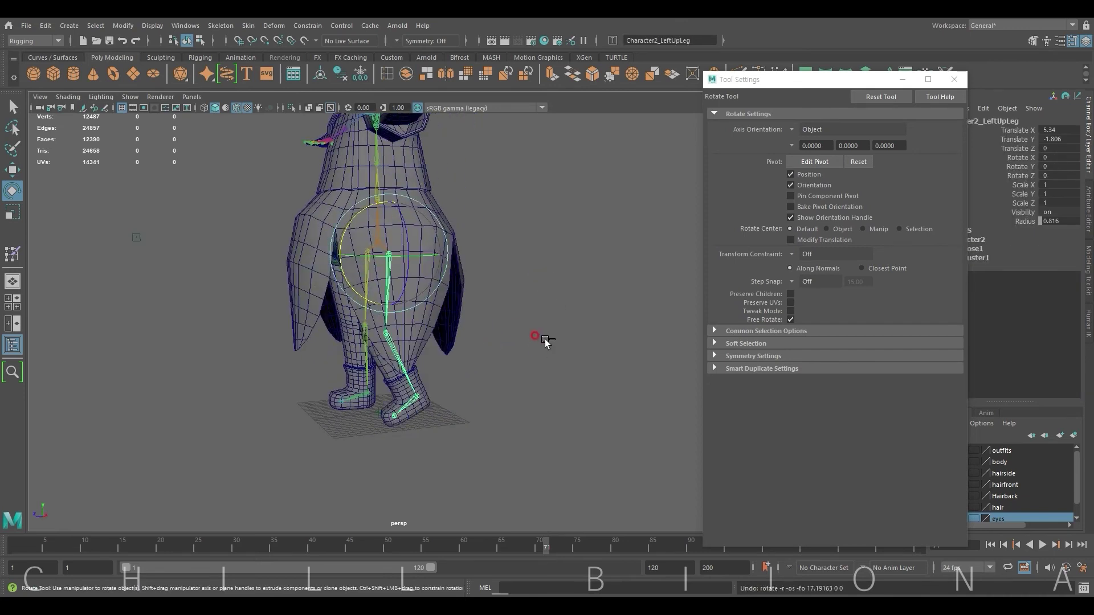
pyautogui.hotkey('ctrl', 'z')
pyautogui.click(411, 350)
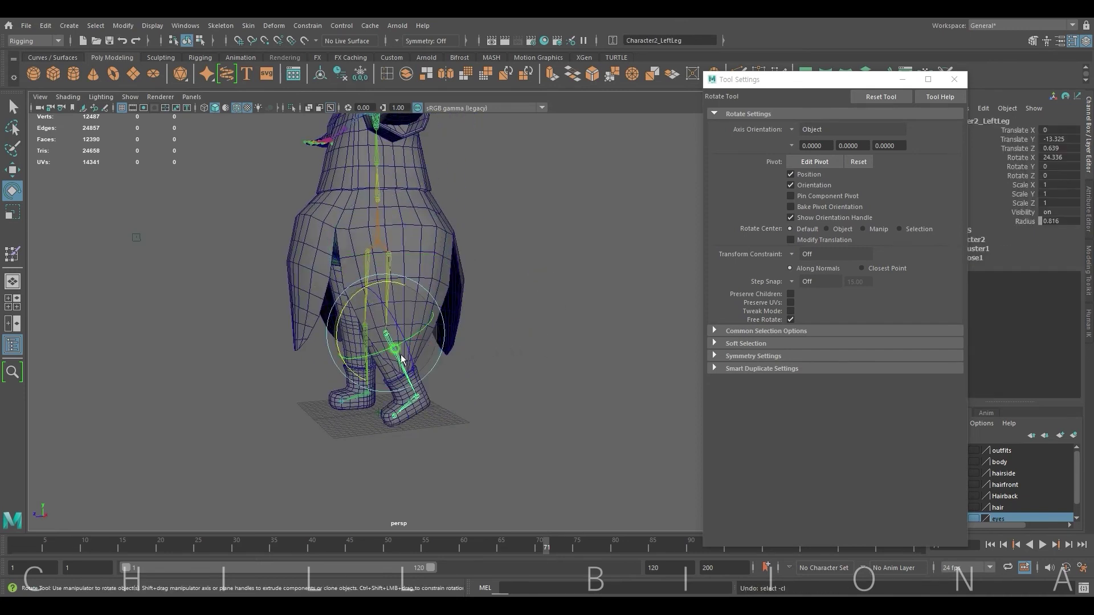
pyautogui.moveTo(402, 359); pyautogui.dragTo(459, 327, button='right')
# Step: Reset Character2_LeftUpLeg through its joint options, then select the Character2_Spine joint
pyautogui.moveTo(498, 308)
pyautogui.keyDown('alt'); pyautogui.mouseDown()
pyautogui.moveTo(399, 296)
pyautogui.moveTo(543, 301)
pyautogui.mouseUp(); pyautogui.keyUp('alt')
pyautogui.click(393, 293)
pyautogui.rightClick(392, 295)
pyautogui.click(510, 289)
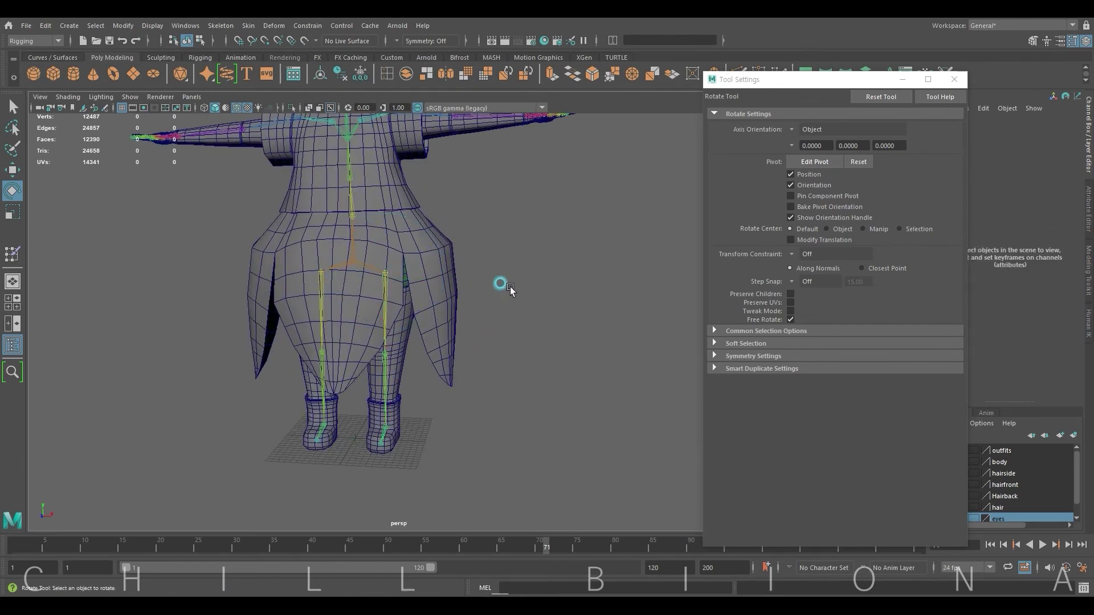
pyautogui.scroll(-5, 509, 289)
pyautogui.scroll(2, 380, 271)
pyautogui.click(379, 272)
# Step: Lower the right arm, bend Character2_Spine forward at frame 50, and play the animation
pyautogui.rightClick(380, 277)
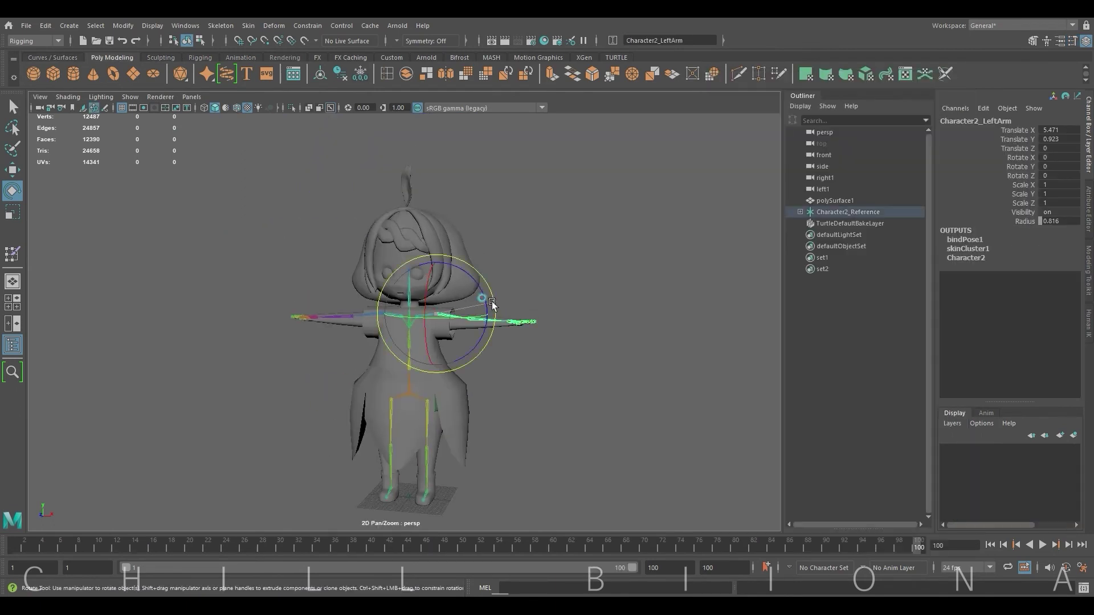
pyautogui.moveTo(399, 259); pyautogui.dragTo(357, 272)
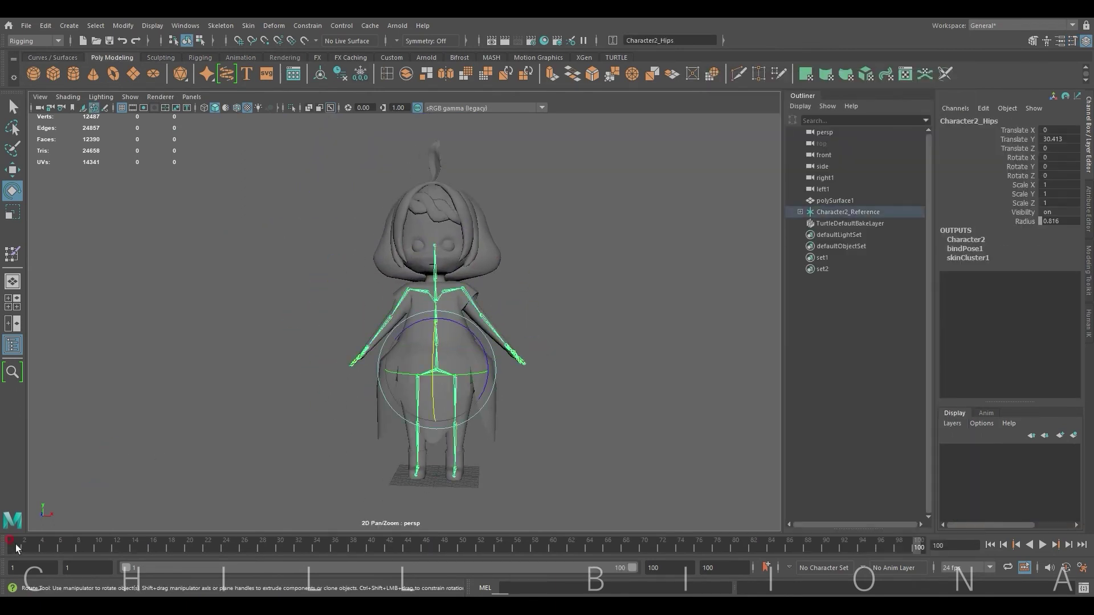
pyautogui.click(462, 548)
pyautogui.moveTo(444, 342); pyautogui.dragTo(469, 513)
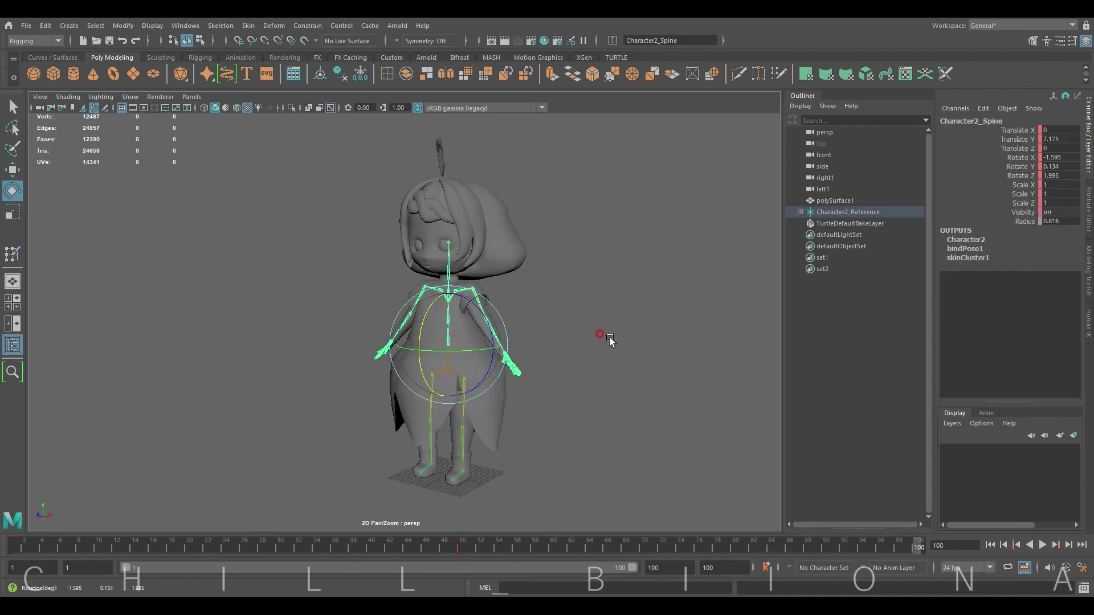
pyautogui.click(1038, 545)
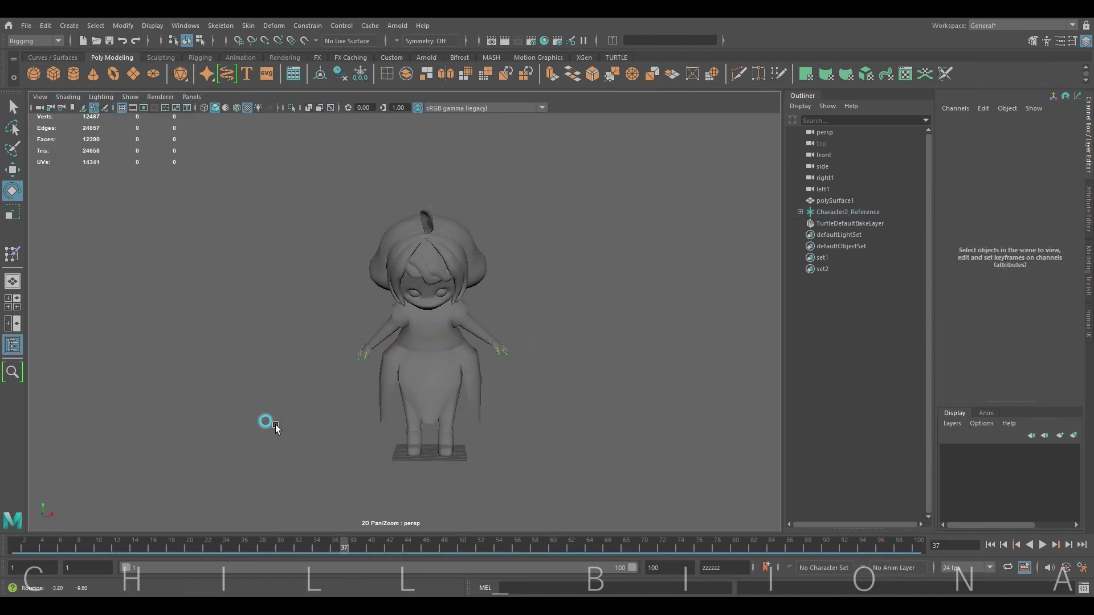